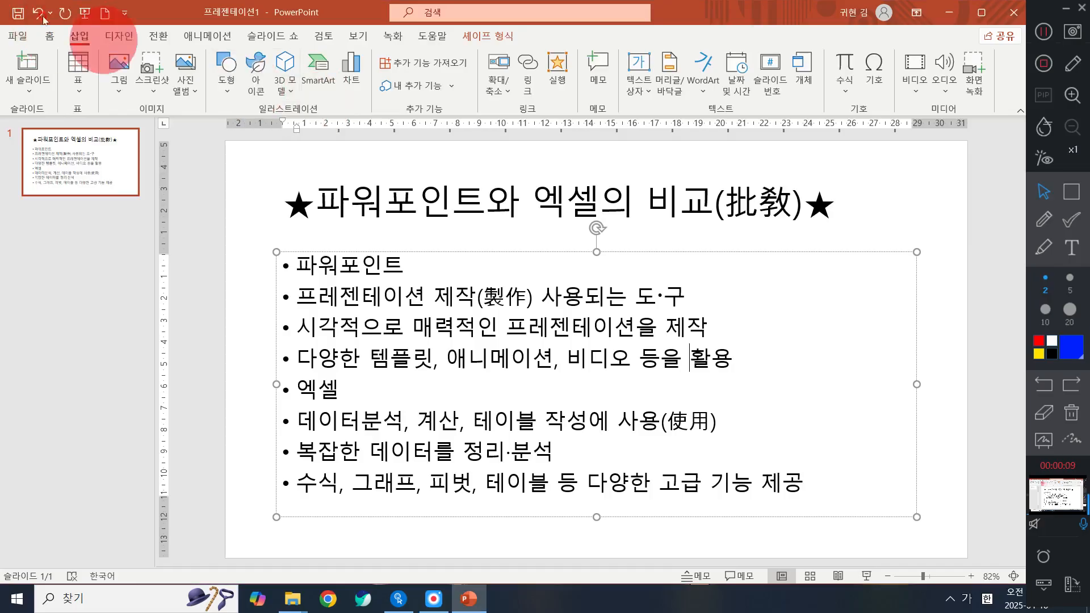
# Add a new slide with the 제목 및 내용 (title and content) layout after the first slide
pyautogui.click(49, 36)
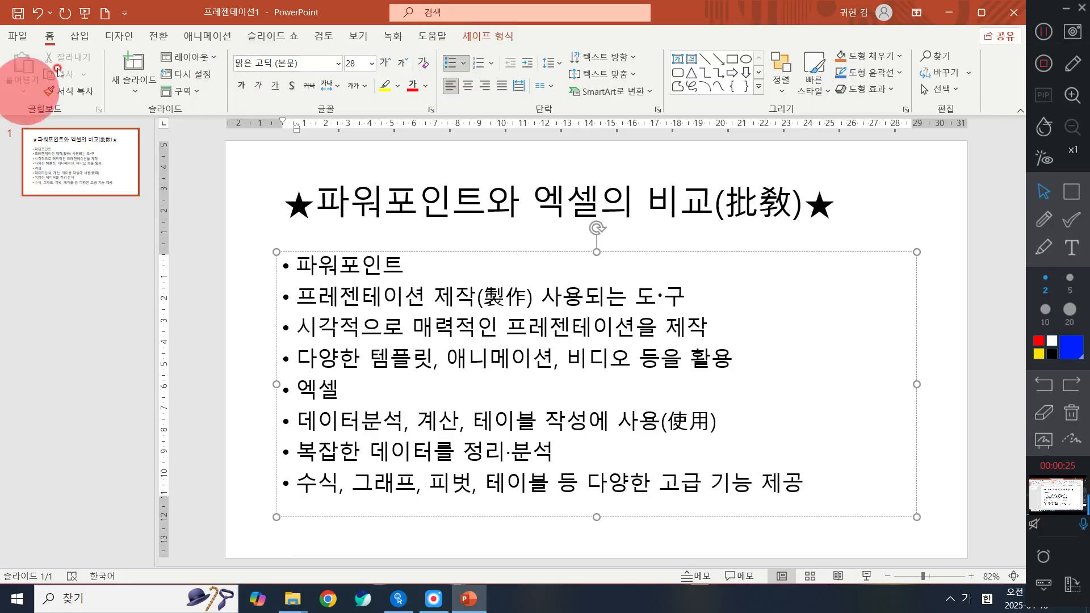
pyautogui.click(136, 83)
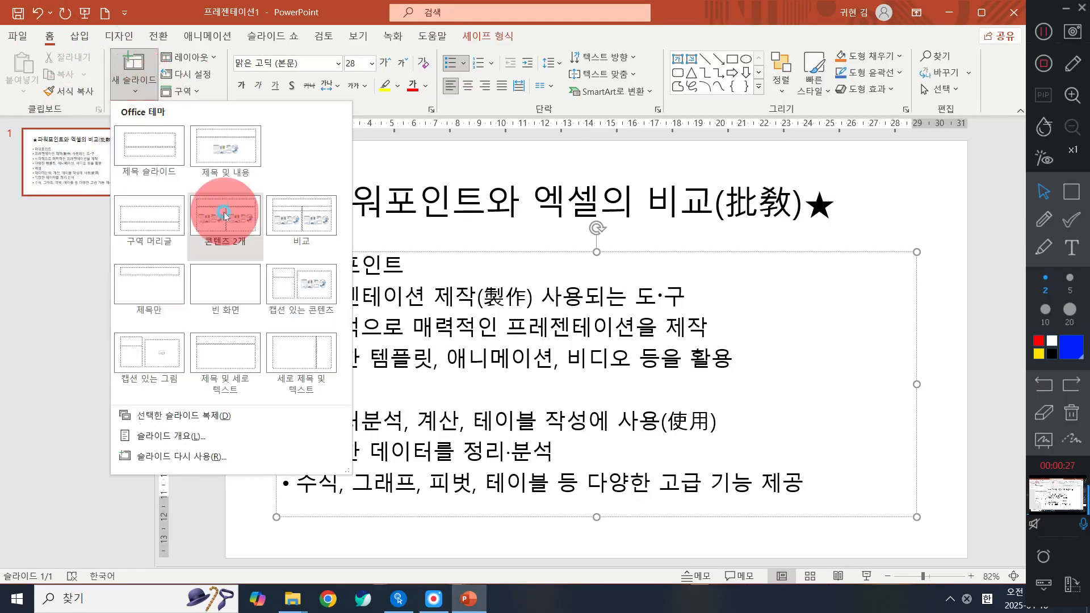
pyautogui.click(238, 147)
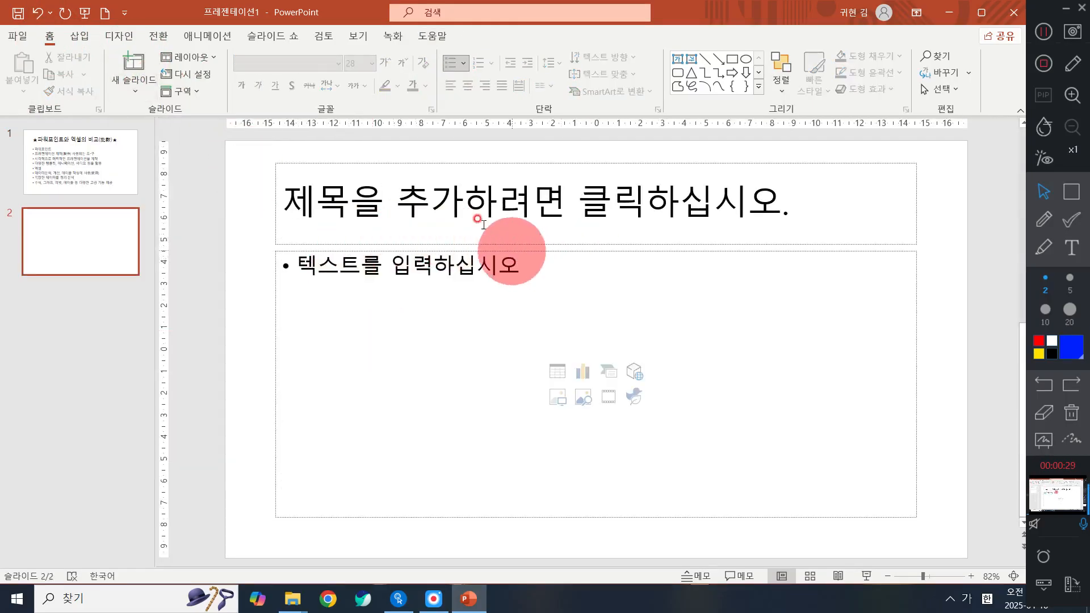
# Enter "전기차와 수소차의 차이" as the title of the new slide
pyautogui.click(542, 177)
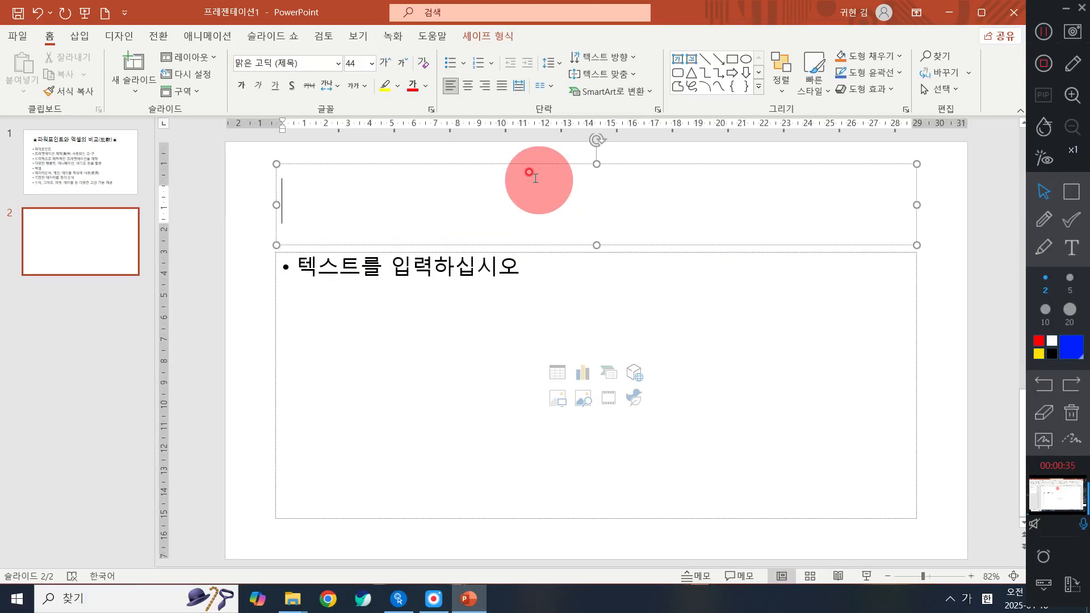
pyautogui.write('전기차와 ㅅ')
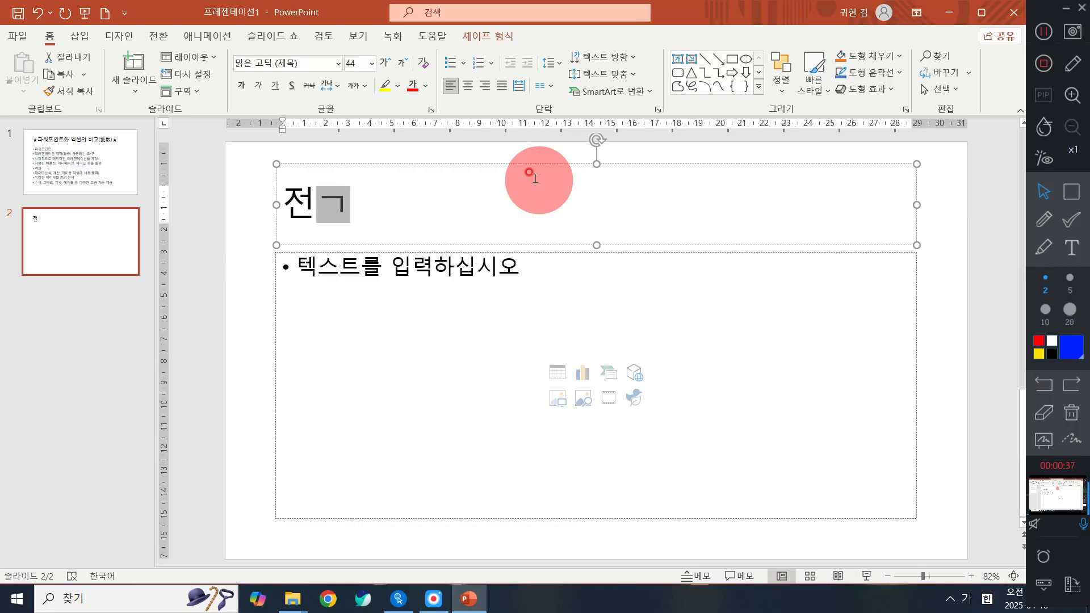
pyautogui.press('BackSpace')
pyautogui.press('BackSpace')
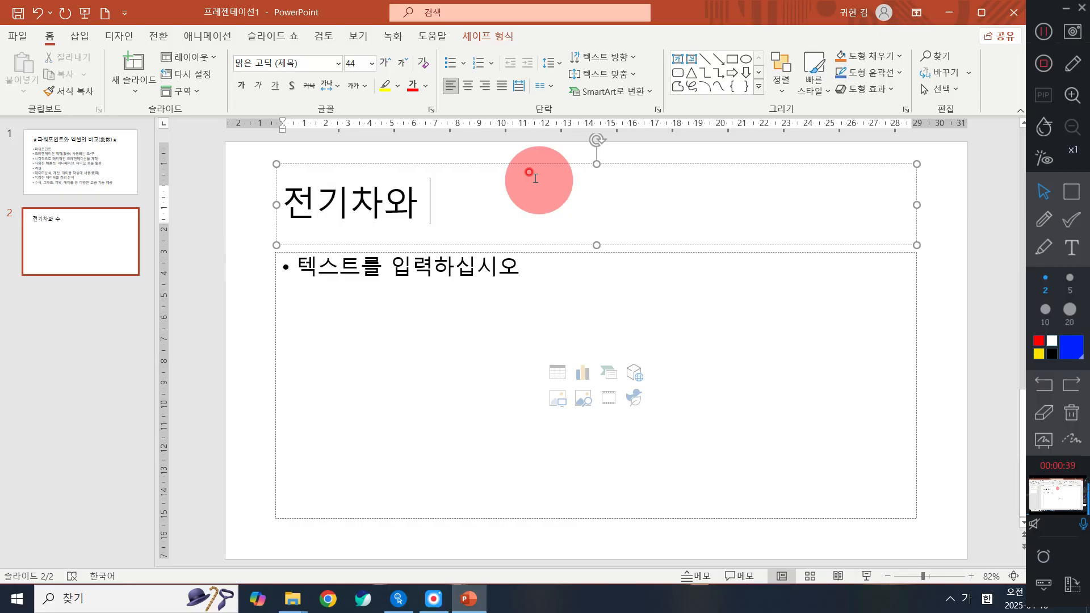
pyautogui.write('수소차의 차이')
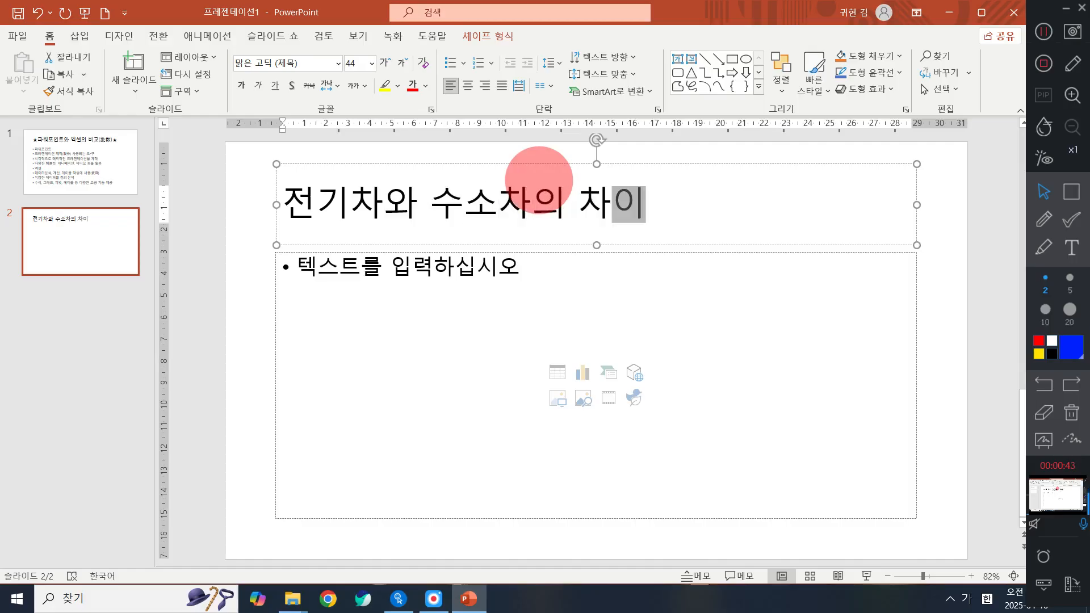
# Start the body text with the bullets "전기차" and "전기차는 전기를 사용하여 모터를 구동합니다."
pyautogui.click(500, 282)
pyautogui.write('전기차')
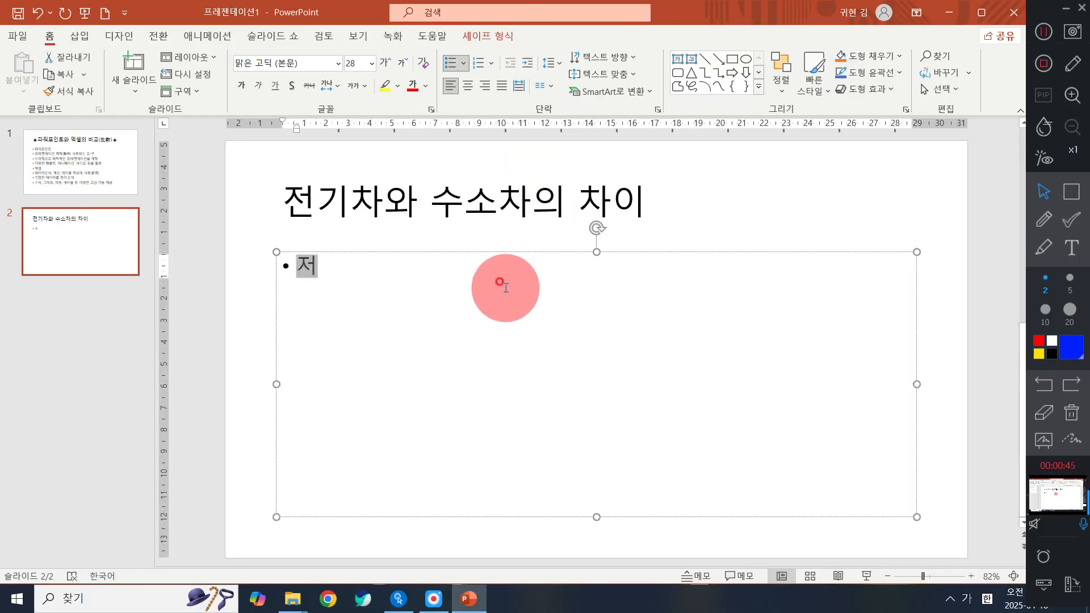
pyautogui.press('Return')
pyautogui.write('전ㄱㅏ차')
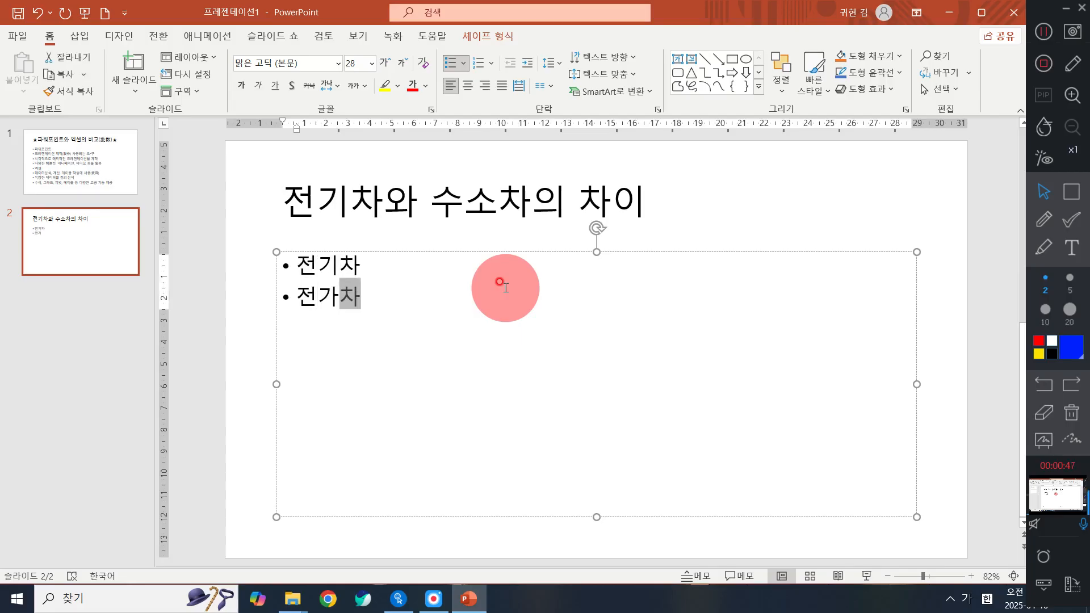
pyautogui.write('는 ')
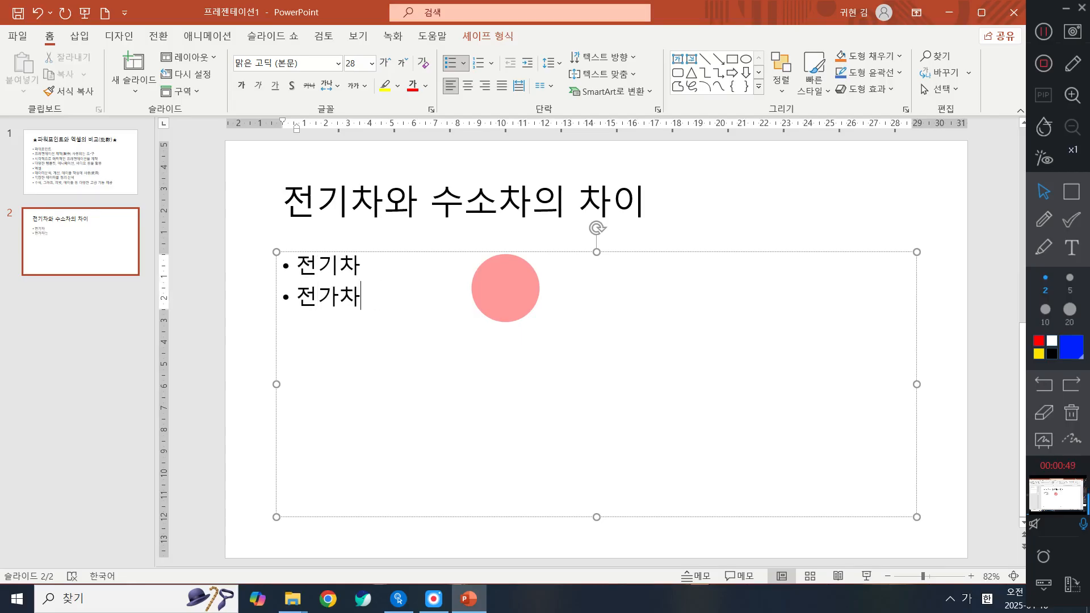
pyautogui.write('기자ㅏ는 전기를 상')
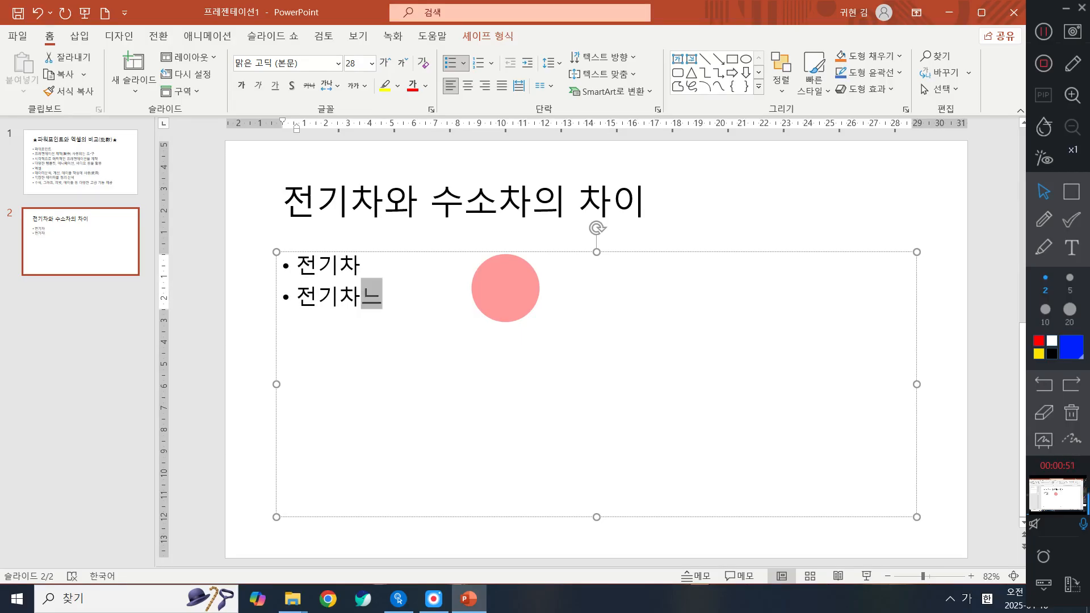
pyautogui.write('ㅛ하여 모터를 ㄱ')
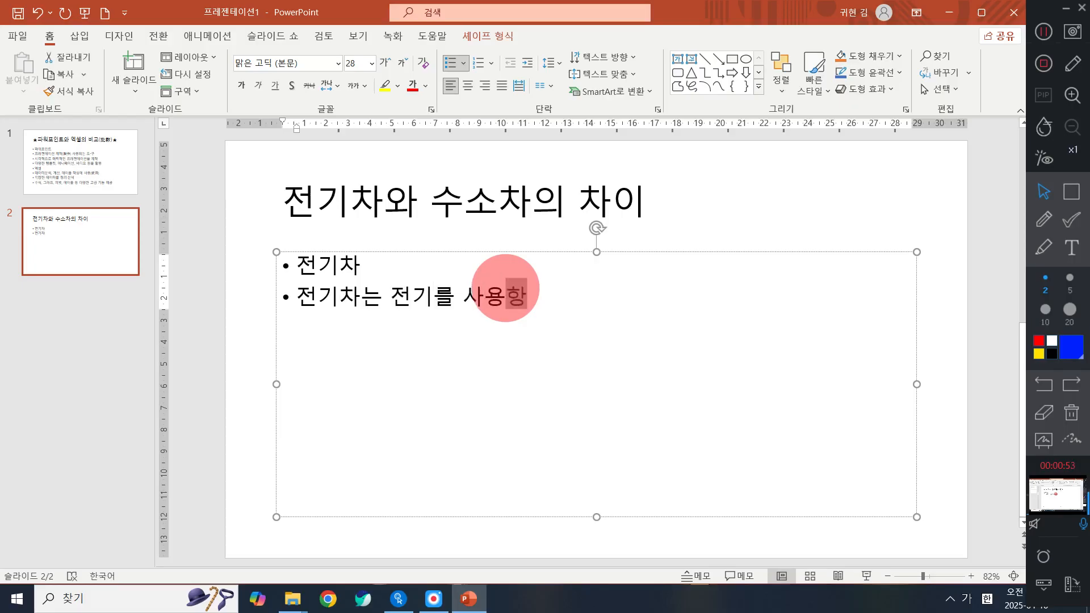
pyautogui.write('ㅜ도')
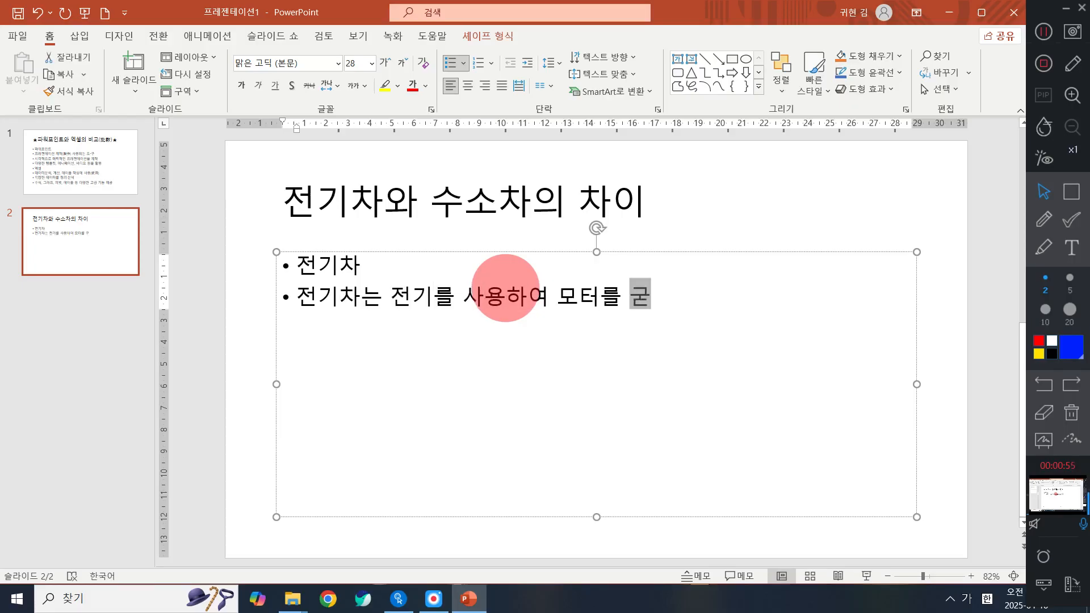
pyautogui.write('ㅇ합니다.')
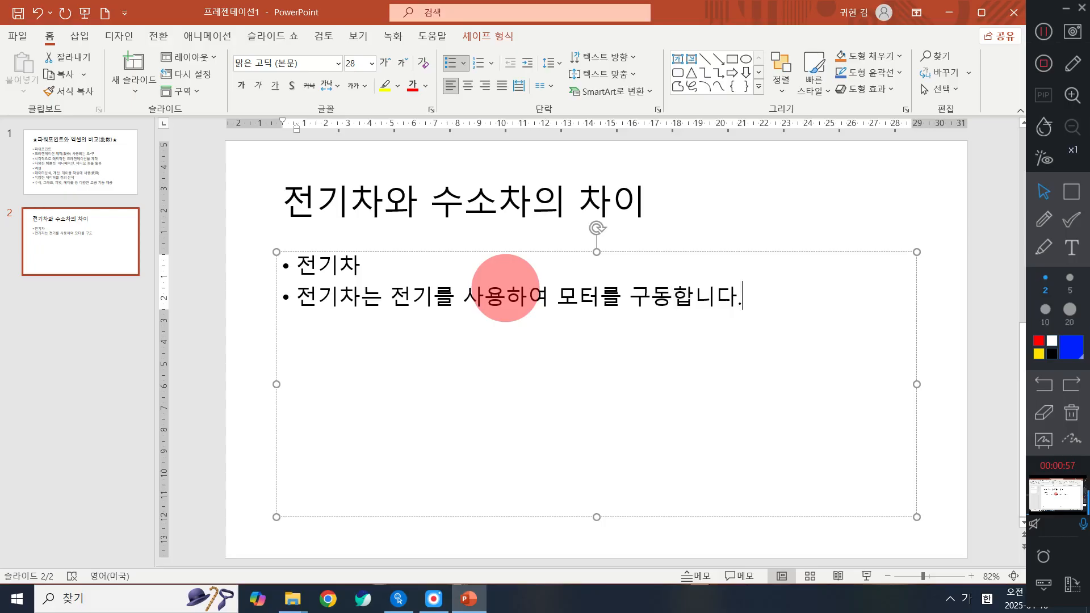
# Add a third bullet reading "전기 충전을 통해 배터리를 충전할 수 있습니다."
pyautogui.press('Return')
pyautogui.write('저ㄴ')
pyautogui.press('BackSpace')
pyautogui.write('ㄴ기 ')
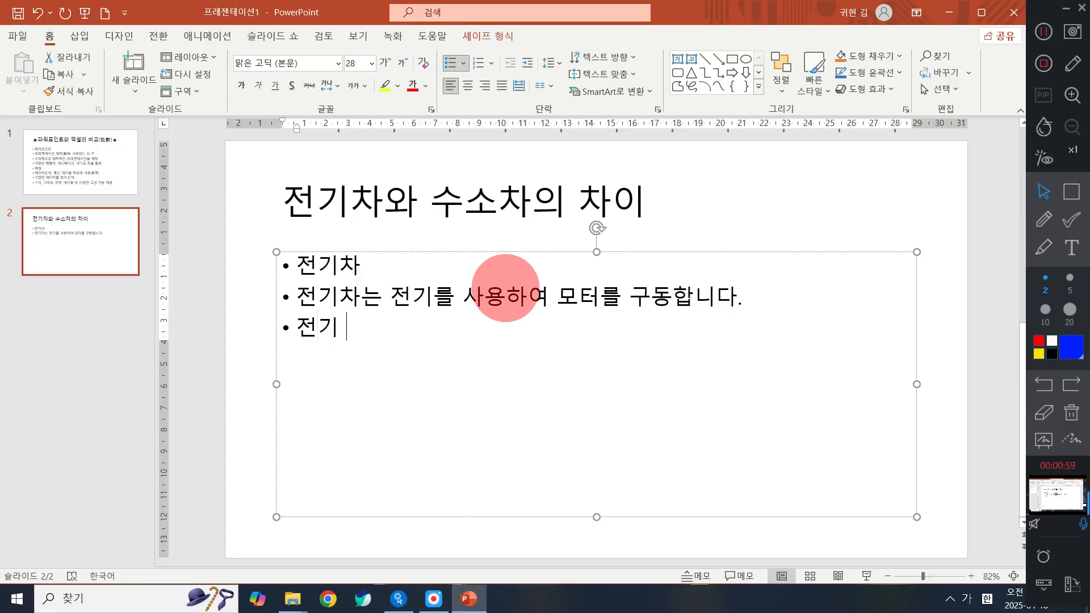
pyautogui.write('추ㅇ')
pyautogui.press('BackSpace')
pyautogui.press('BackSpace')
pyautogui.write('충저ㄴ을 통해 배')
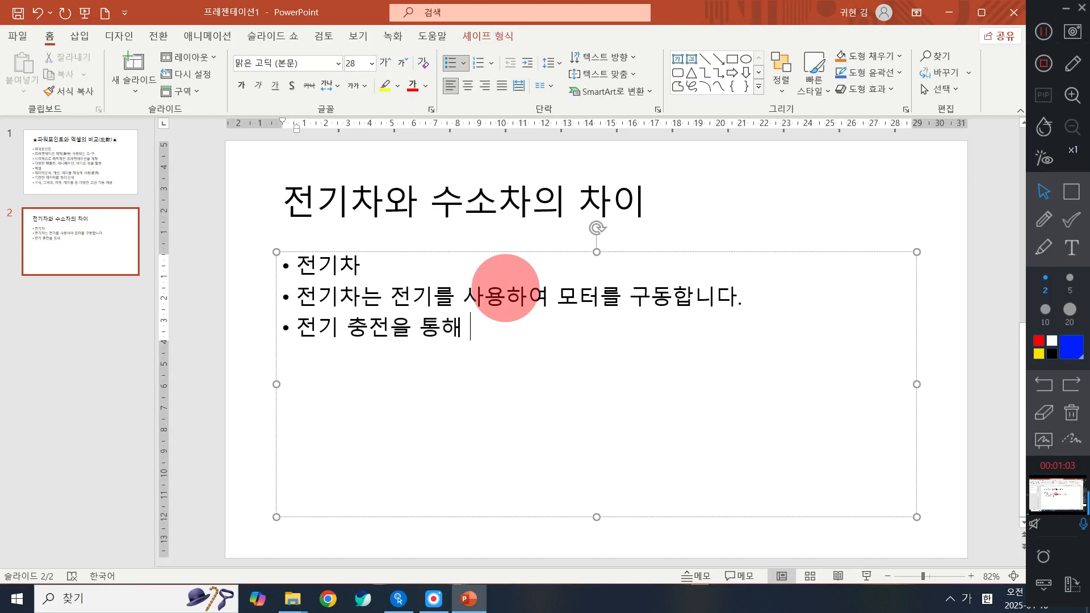
pyautogui.write('터리를 ')
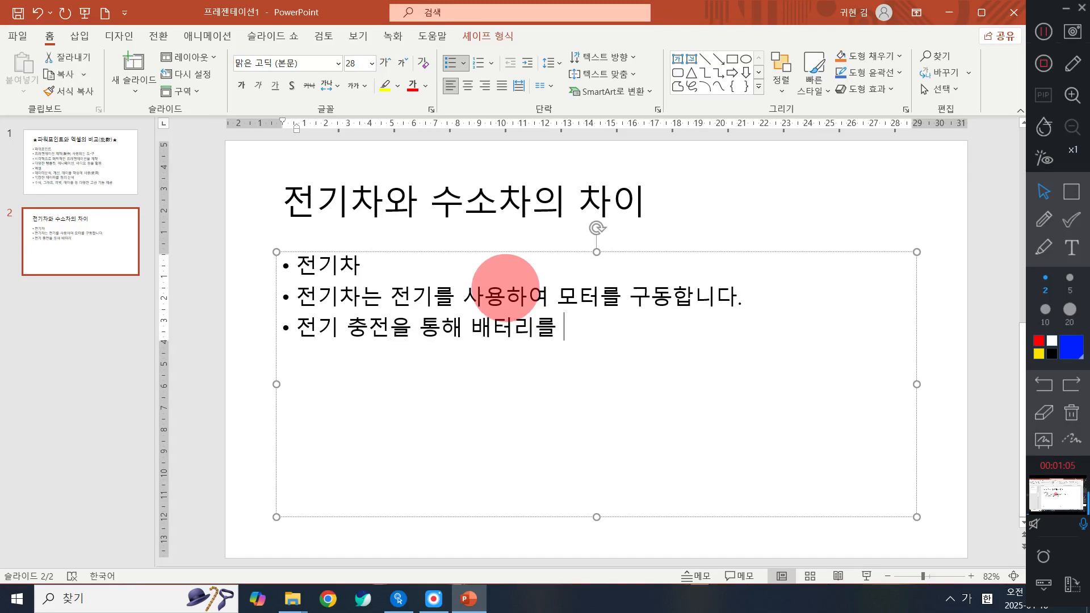
pyautogui.write('충전할 수 있스')
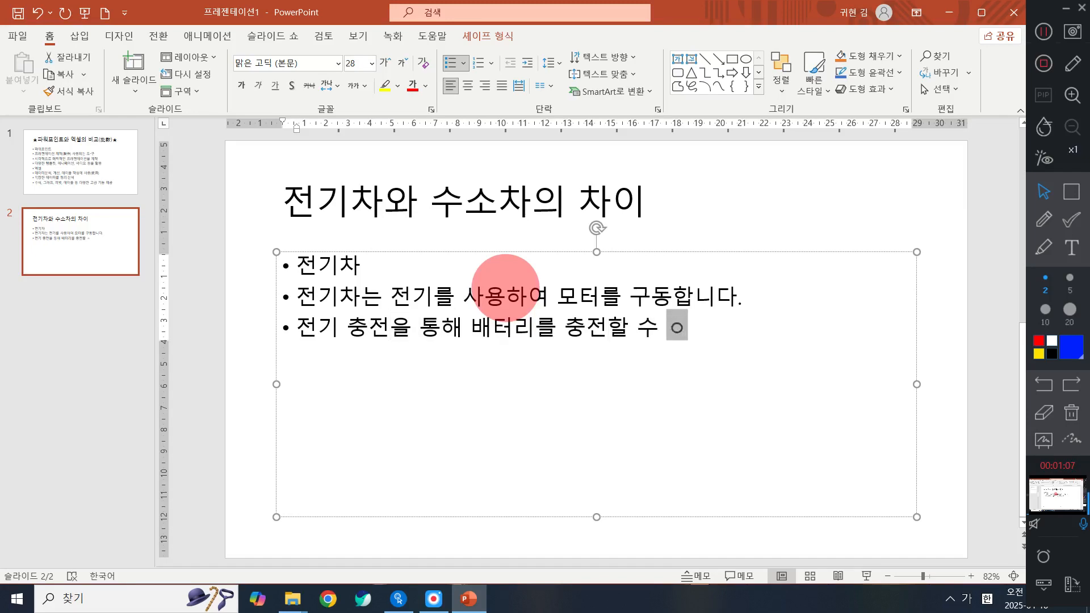
pyautogui.write('ㅂ니다.')
# Add a fourth bullet reading "발전소에서 생성된 온실가스를 배출할 수 있습니다."
pyautogui.press('Return')
pyautogui.write('발전소')
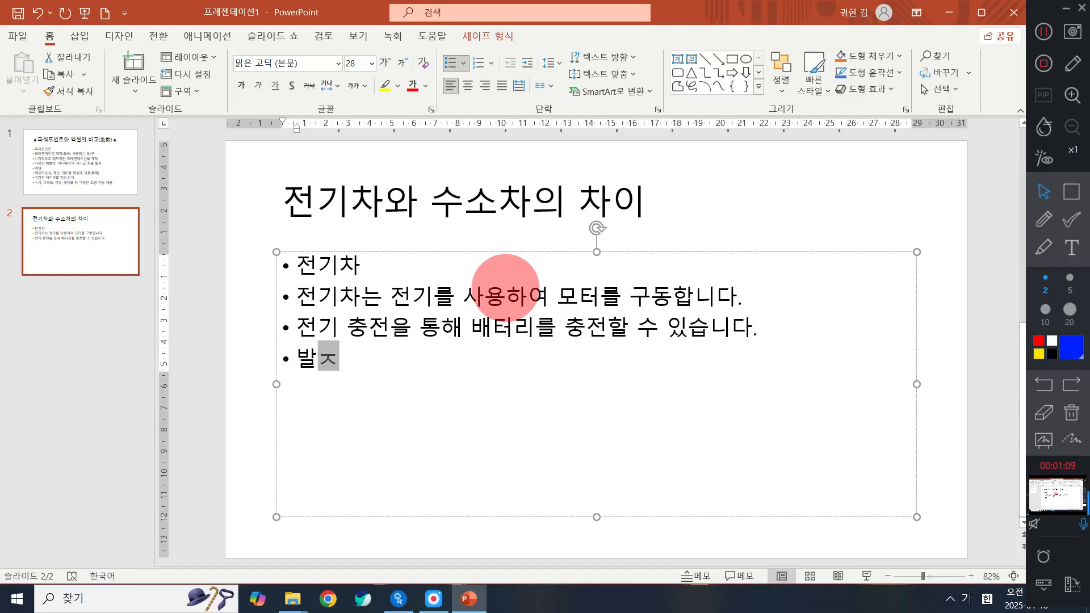
pyautogui.write('에서 생성된 ')
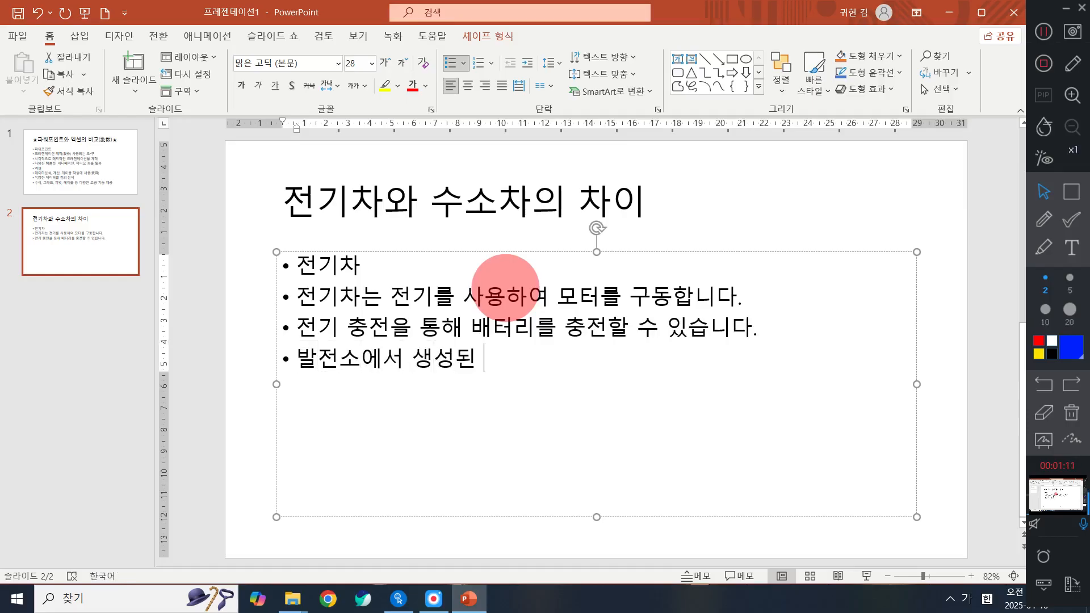
pyautogui.write('온실가스')
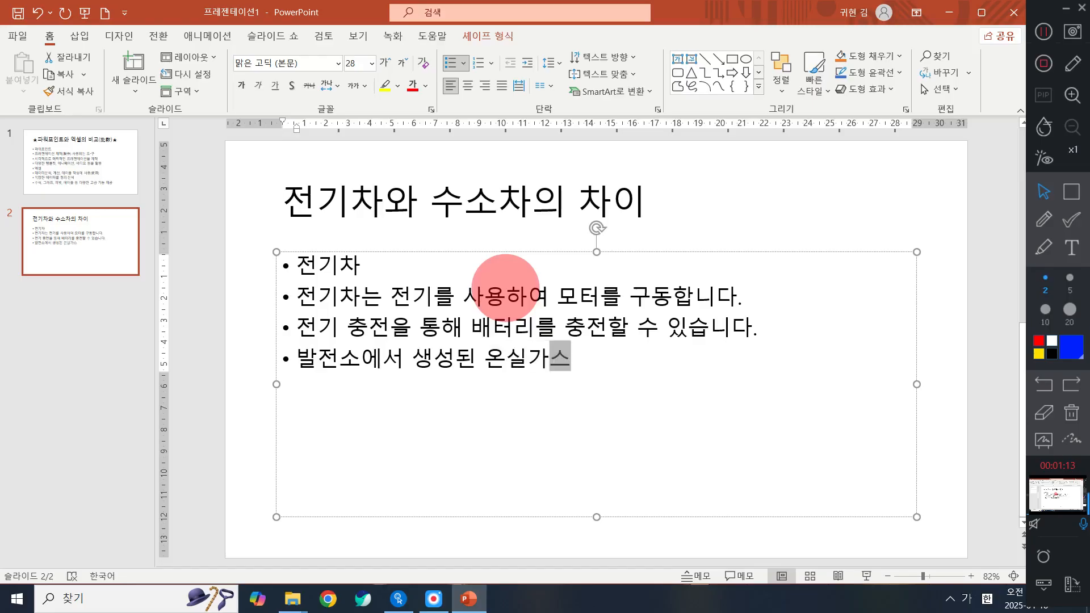
pyautogui.write('를 배추할 수 있습니다.')
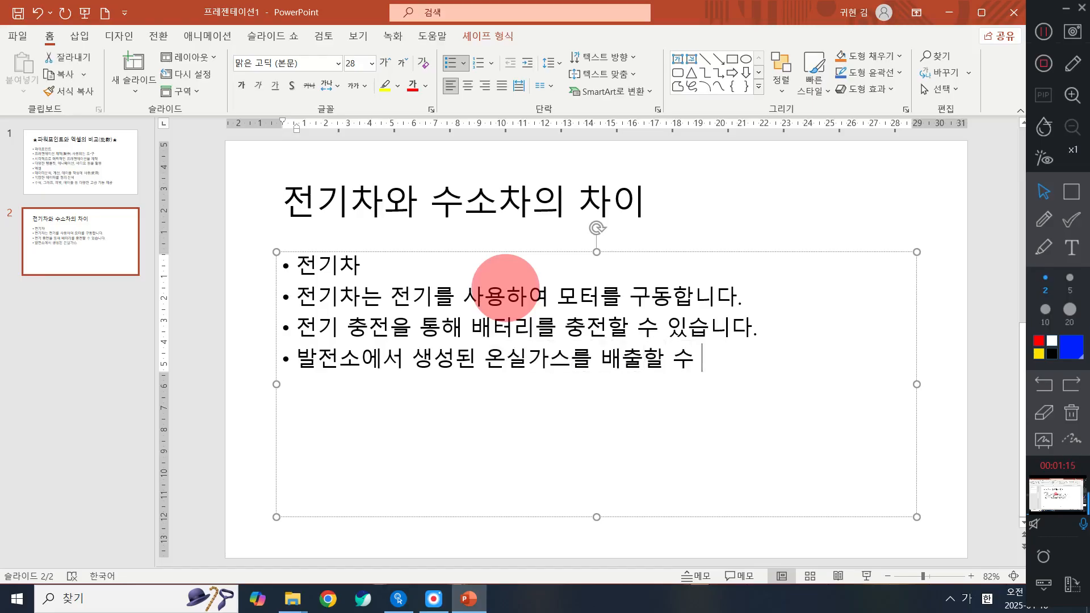
# Add the bullets "수소차" and "수소차는 수소를 사용하여 연료전지를 구동합니다." below the 전기차 lines
pyautogui.press('Return')
pyautogui.write('수소차')
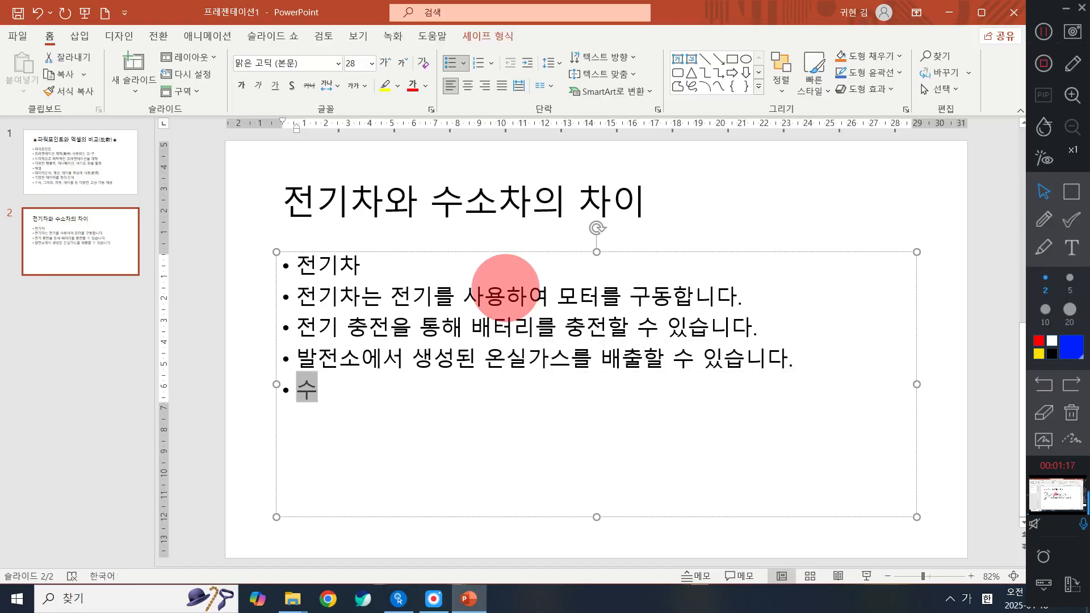
pyautogui.press('Return')
pyautogui.write('수소차는 수소를 상')
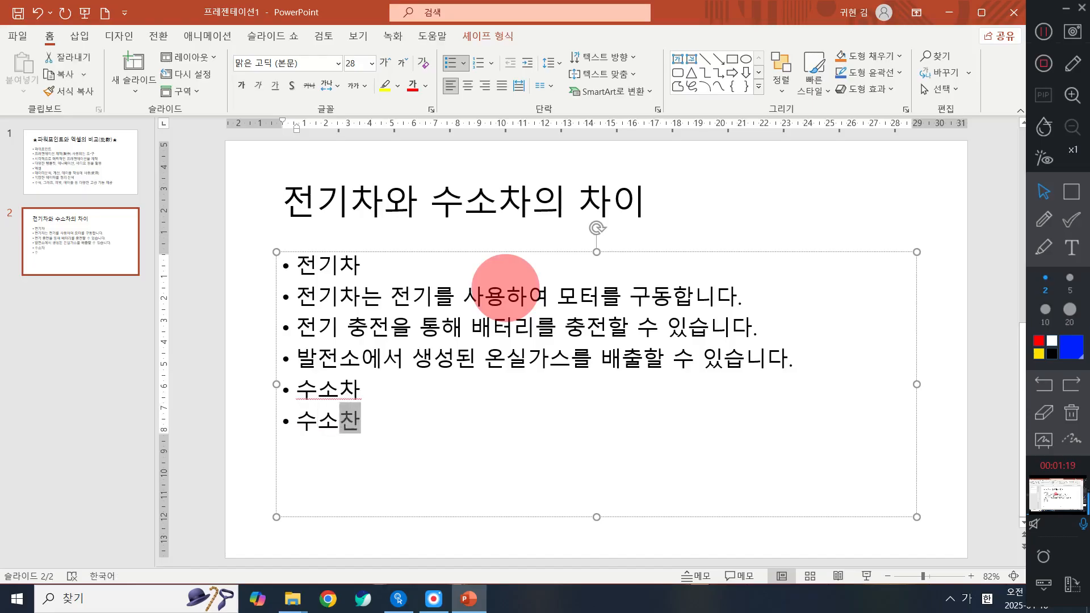
pyautogui.write('용하여 연료')
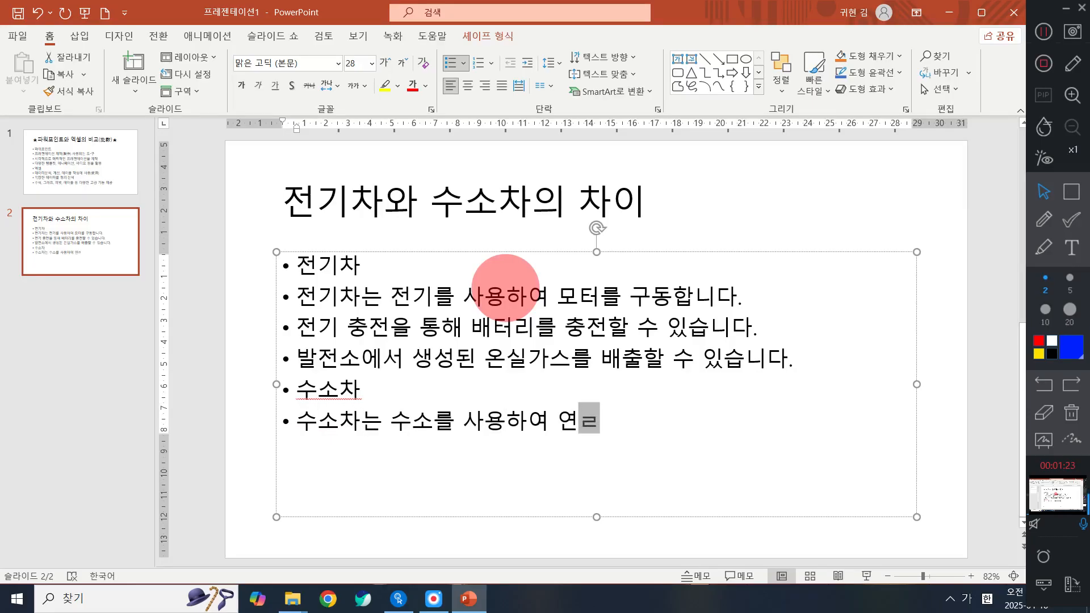
pyautogui.write('전자')
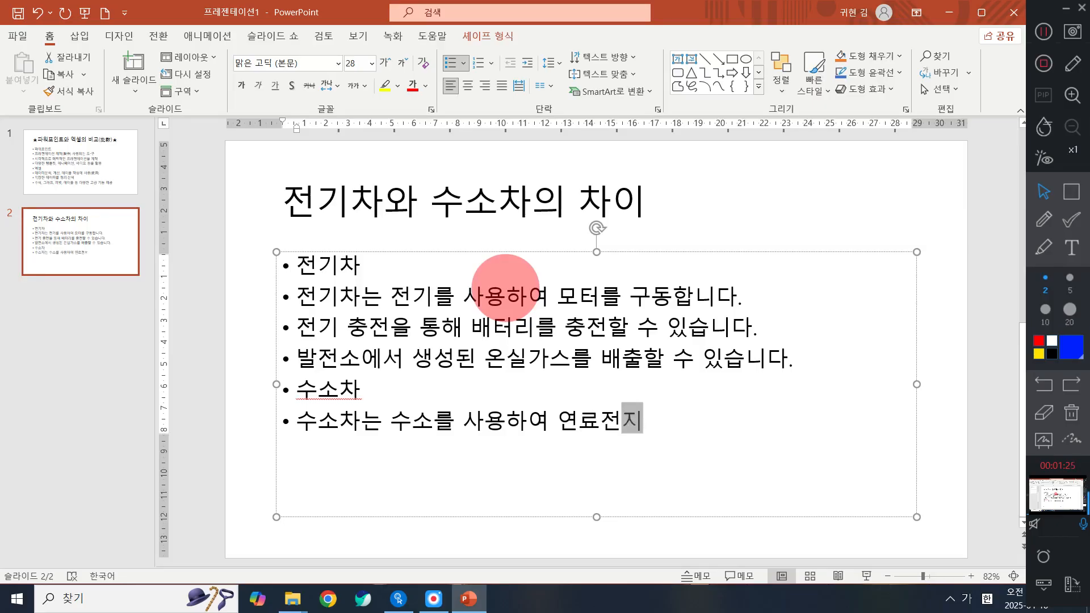
pyautogui.write('를 구동합ㄴ')
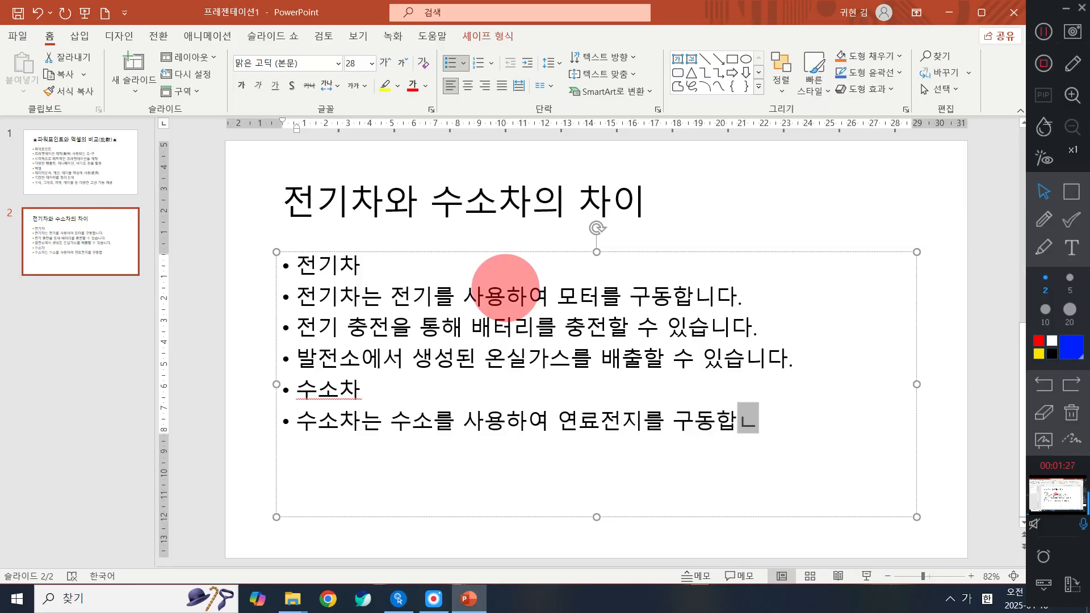
pyautogui.write('니다.')
# Add a bullet reading "수소 주요소를 통해 수소를 공급받을 수 있습니다."
pyautogui.press('Return')
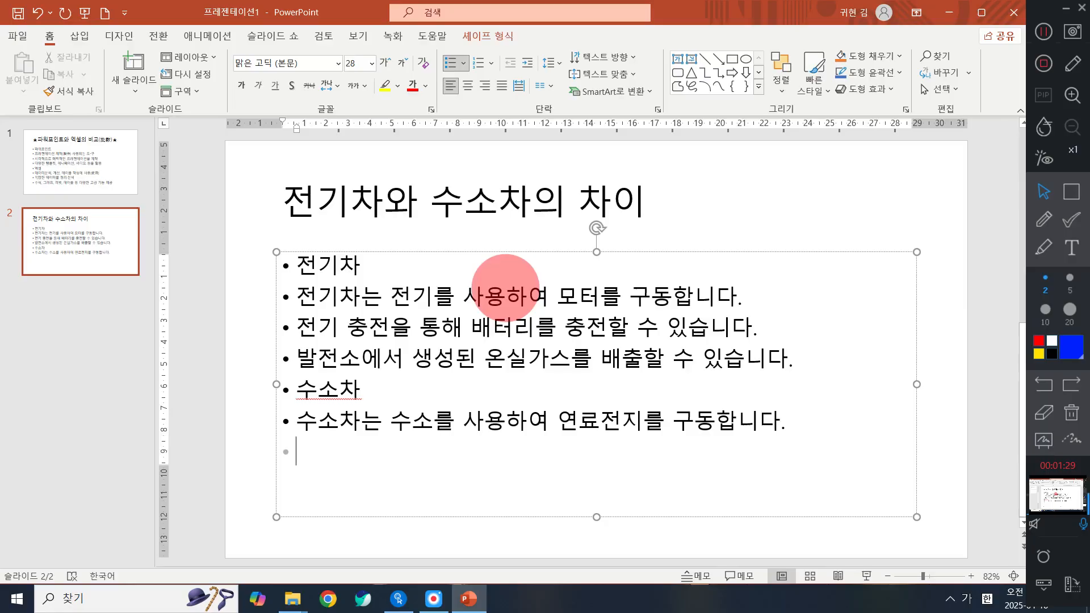
pyautogui.write('수소 주욧')
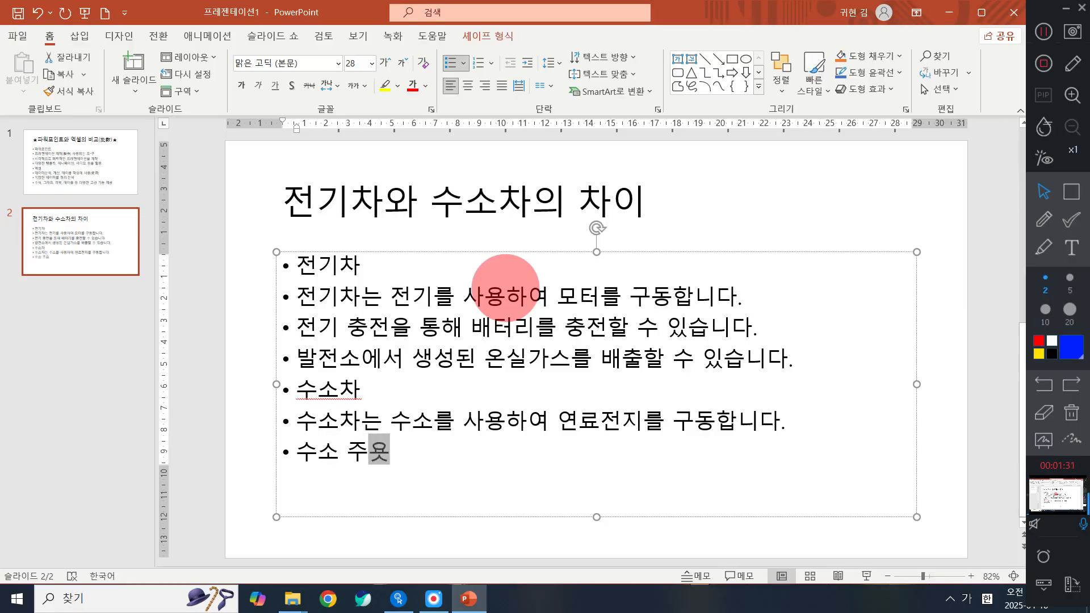
pyautogui.write('소를 통해 ')
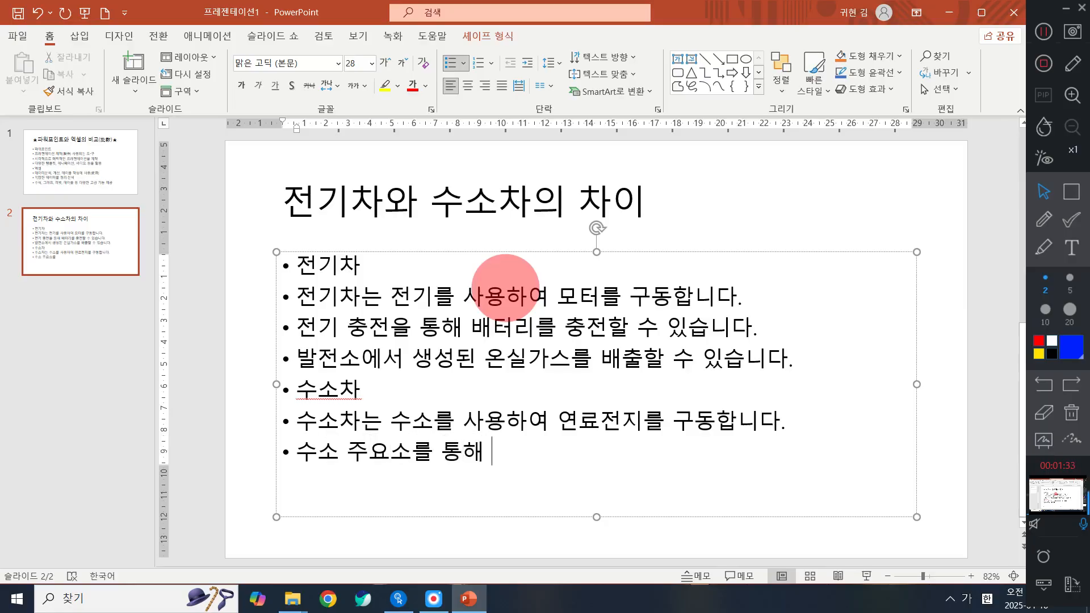
pyautogui.write('수소를 공급')
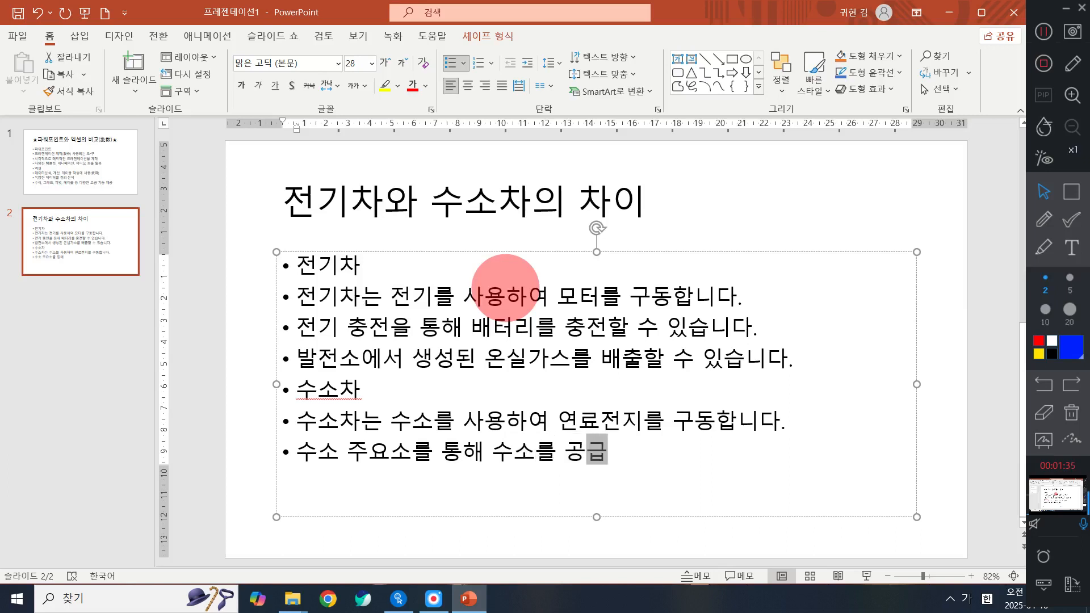
pyautogui.write('받을 수 있ㅅ')
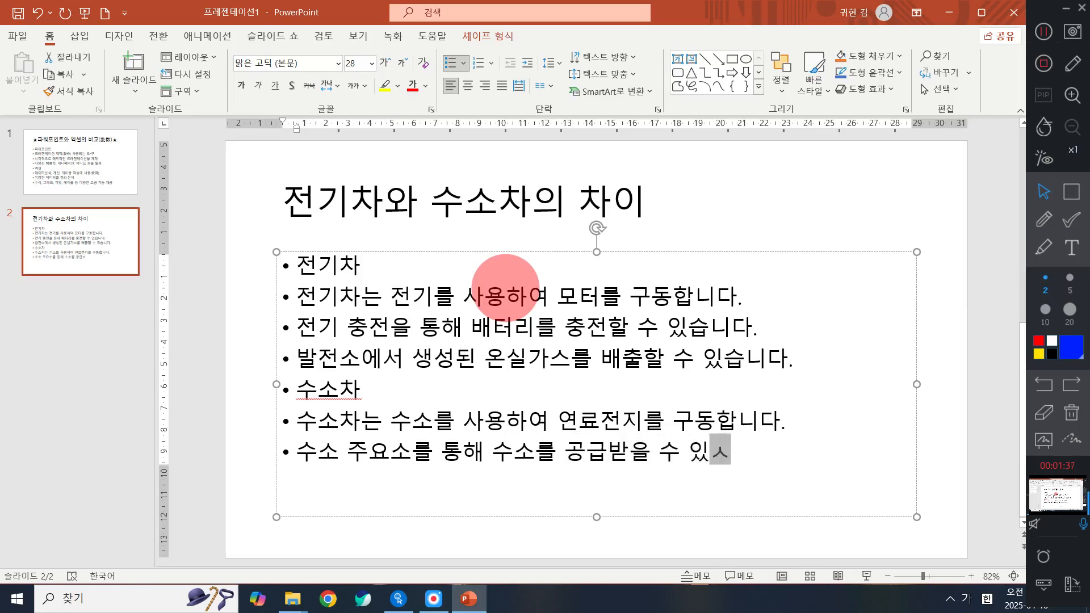
pyautogui.write('습니다.')
# Add a last bullet reading "수소 연료를 사용하여 온실가스를 배출하지 않습니다."
pyautogui.press('Return')
pyautogui.write('수소 ')
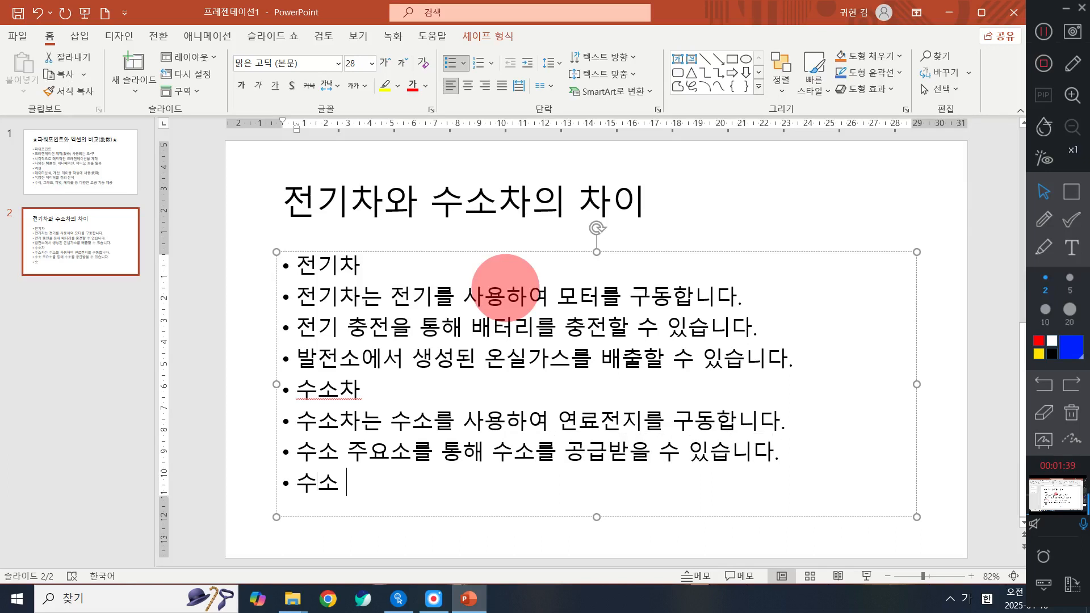
pyautogui.write('연ㄹ를 사용')
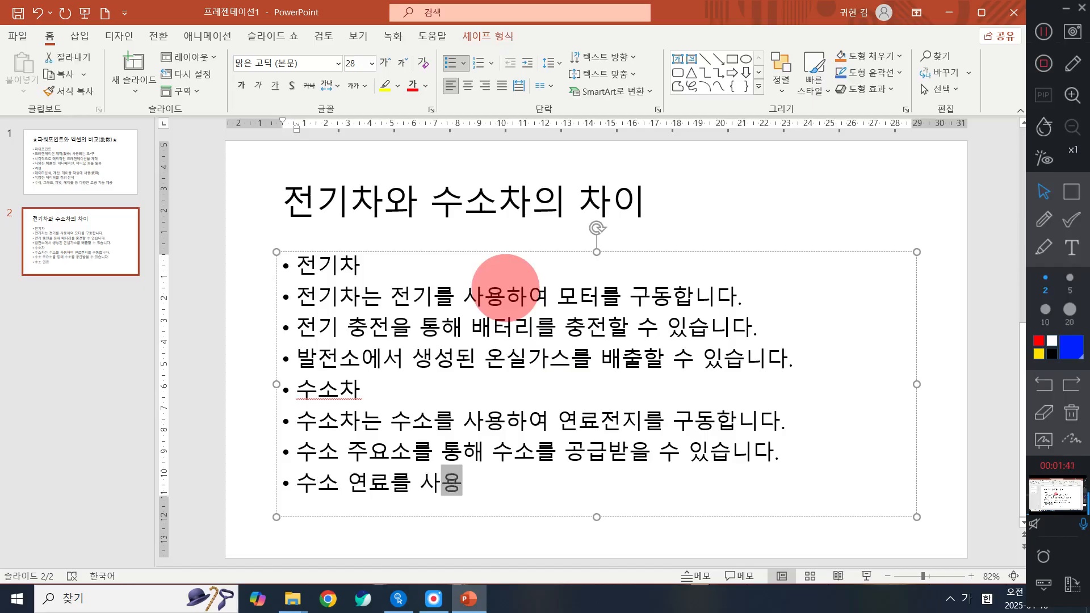
pyautogui.write('하여 온ㅅㅣㄹ가스를 배출하지 ')
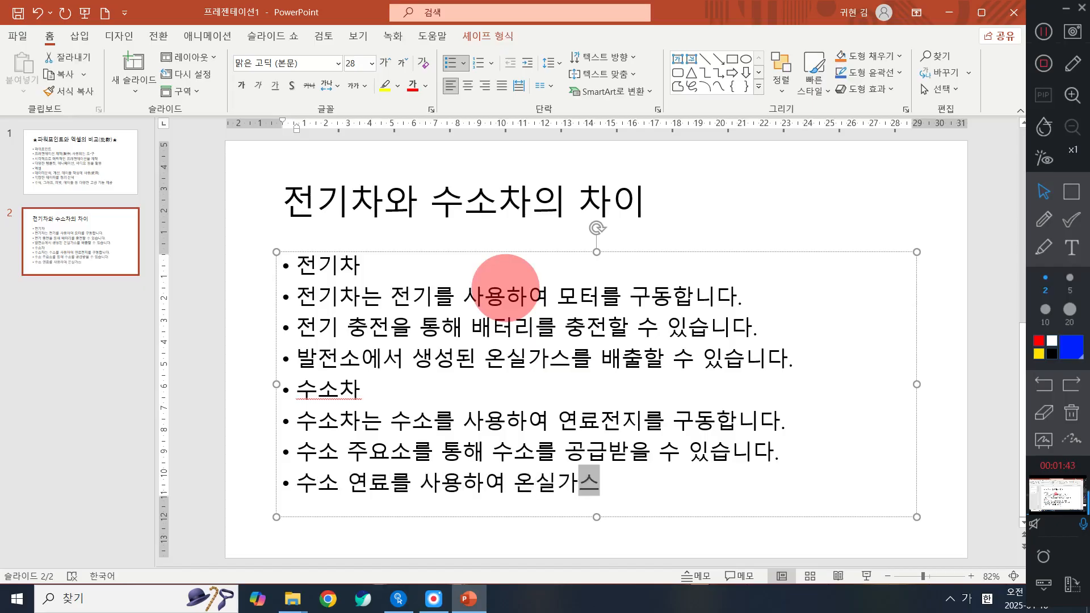
pyautogui.write('안')
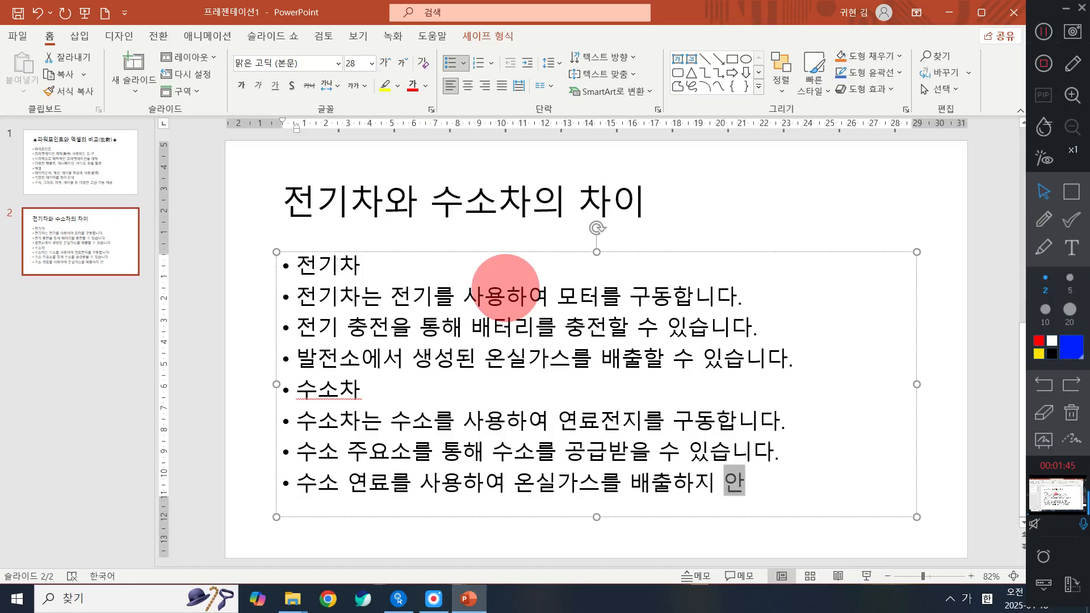
pyautogui.write('습ㄴㅇ')
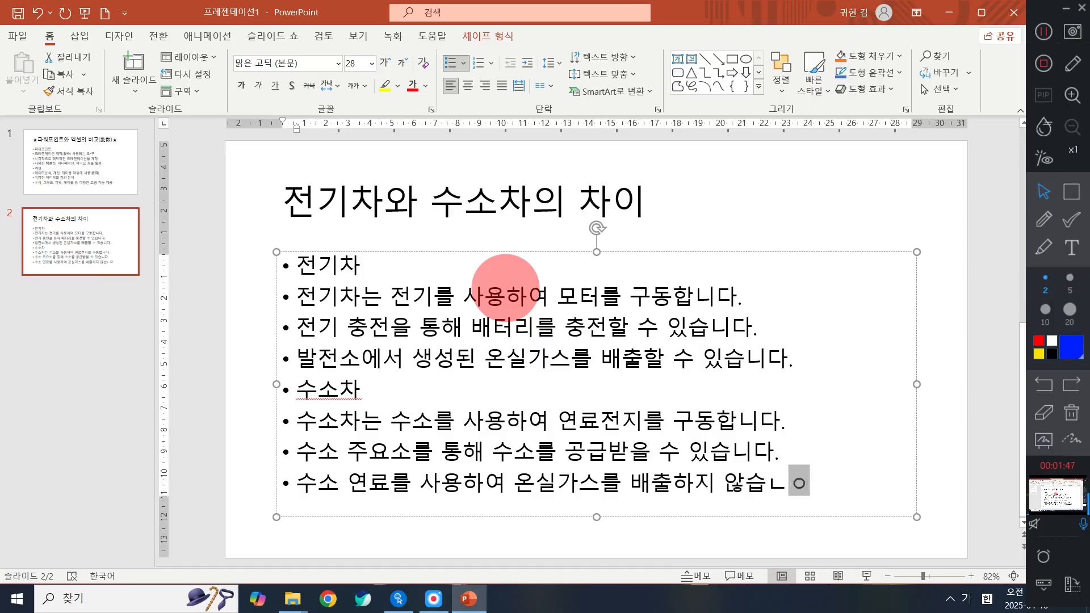
pyautogui.press('BackSpace')
pyautogui.press('BackSpace')
pyautogui.write('니다.')
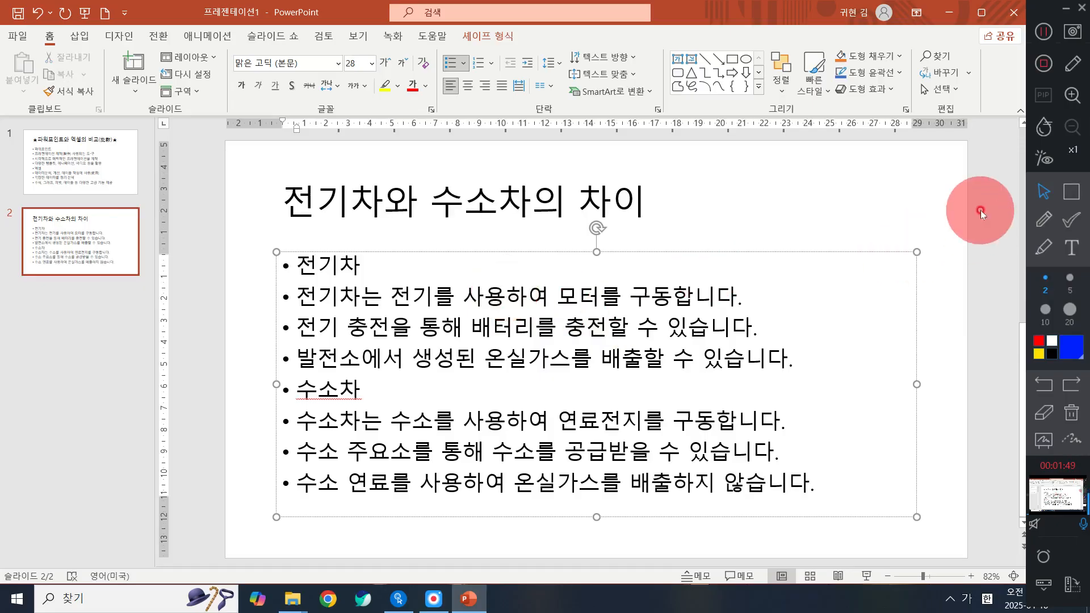
pyautogui.click(1043, 31)
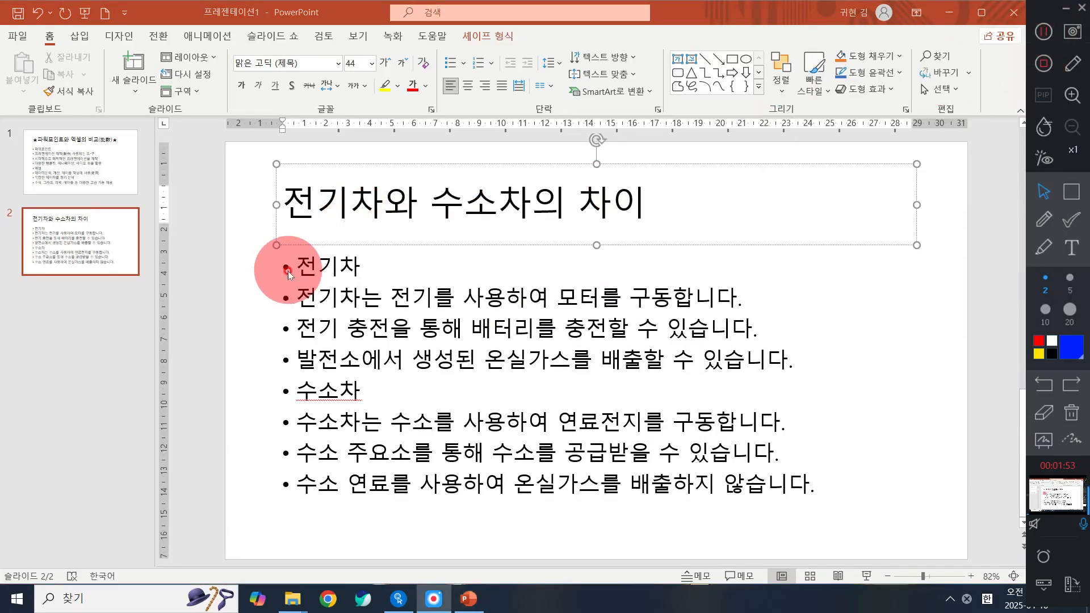
# Insert the special character ◆ in front of the slide title 전기차와 수소차의 차이
pyautogui.click(304, 197)
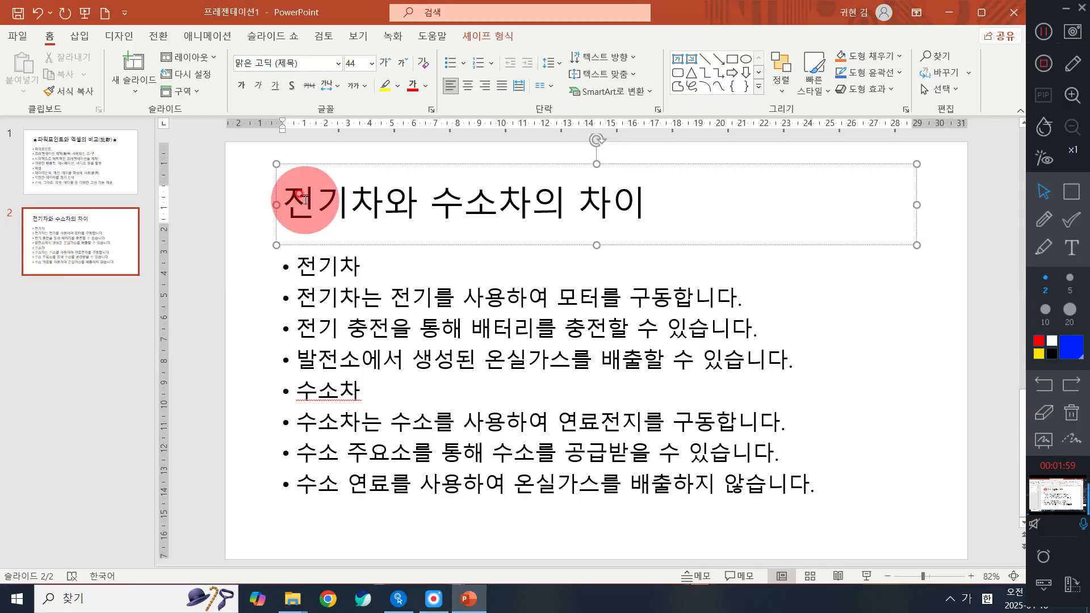
pyautogui.write('ㅁ')
pyautogui.press('Hangul_Hanja')
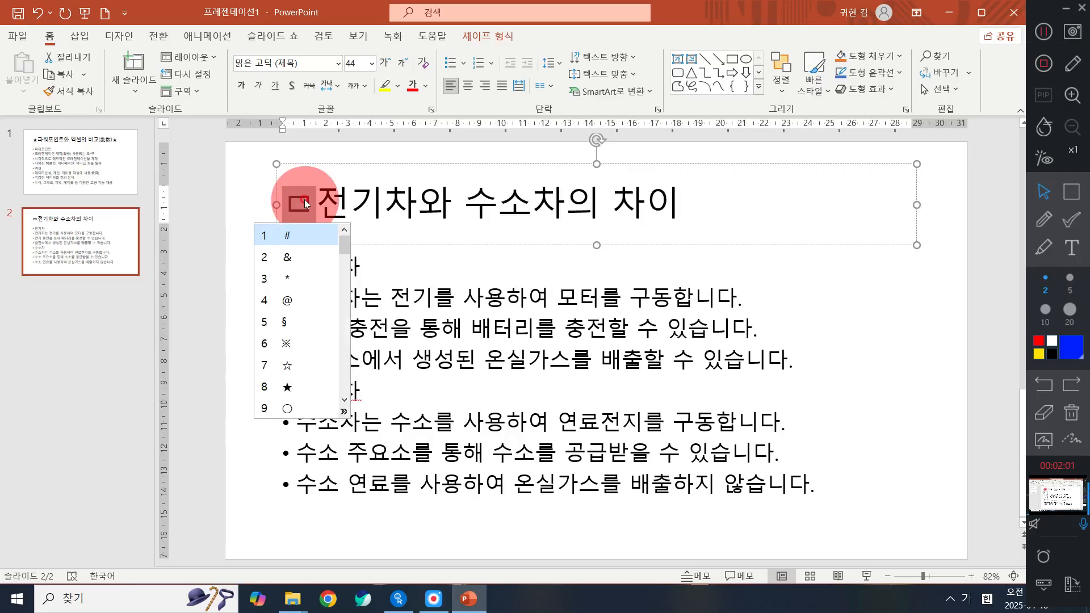
pyautogui.click(345, 412)
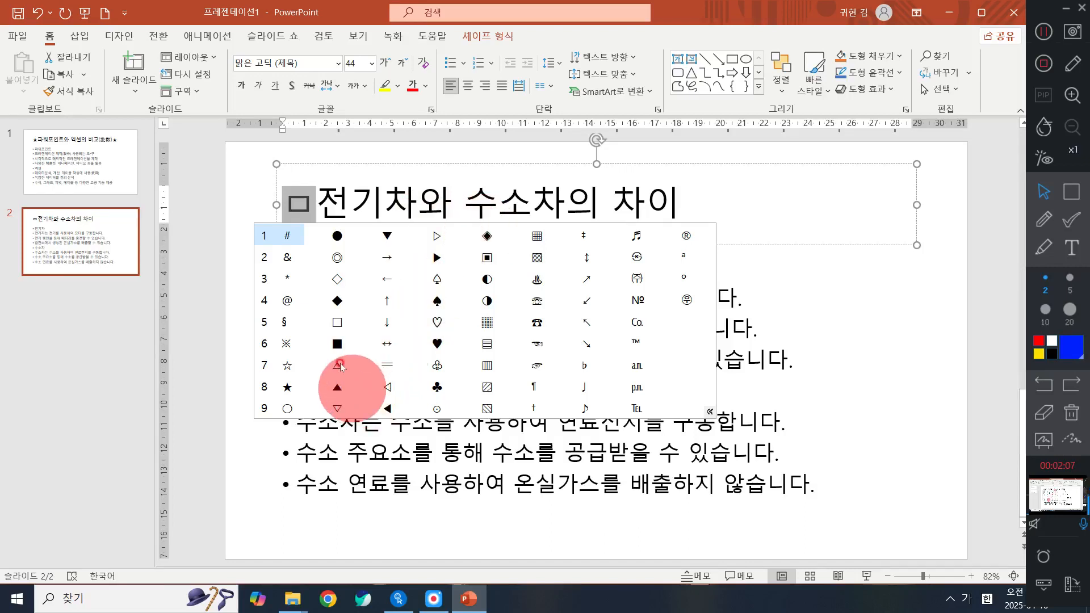
pyautogui.click(339, 299)
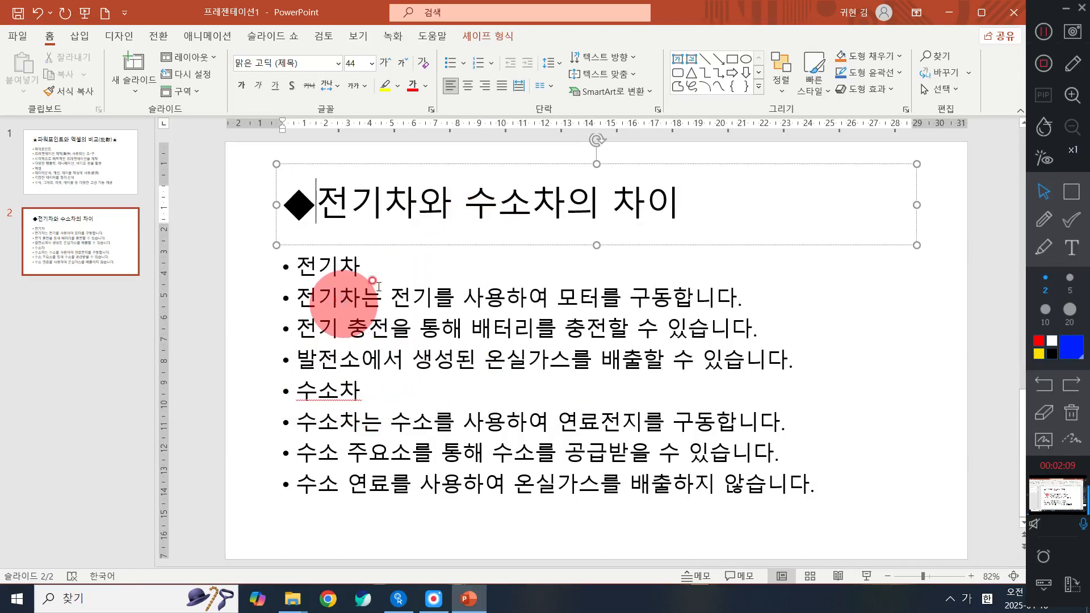
# Convert the word 차이 in the title to 차이(差異) using the 한글(漢字) input format
pyautogui.doubleClick(678, 204)
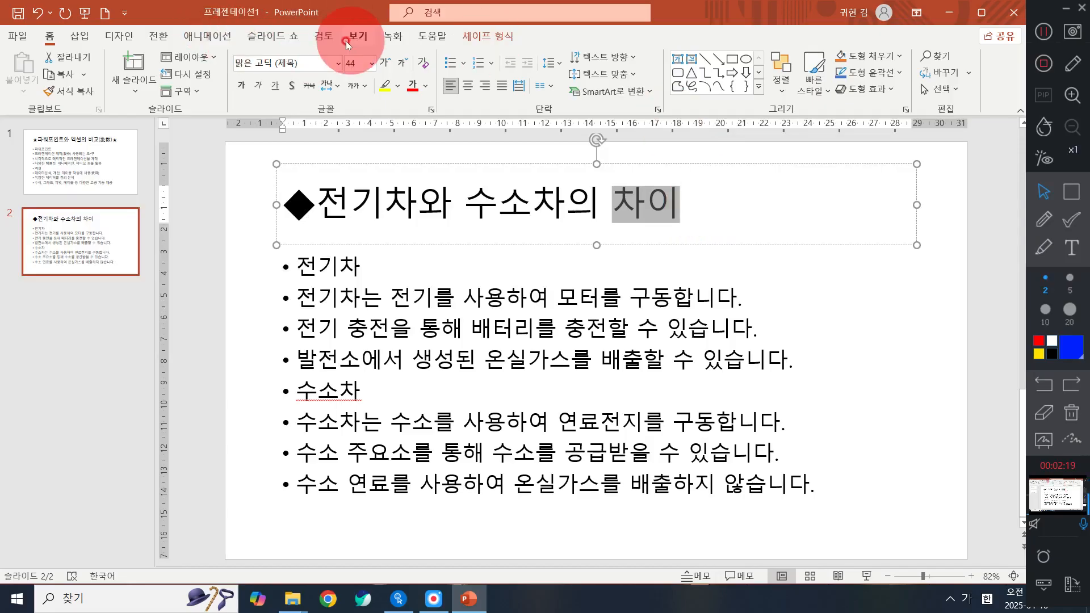
pyautogui.click(324, 35)
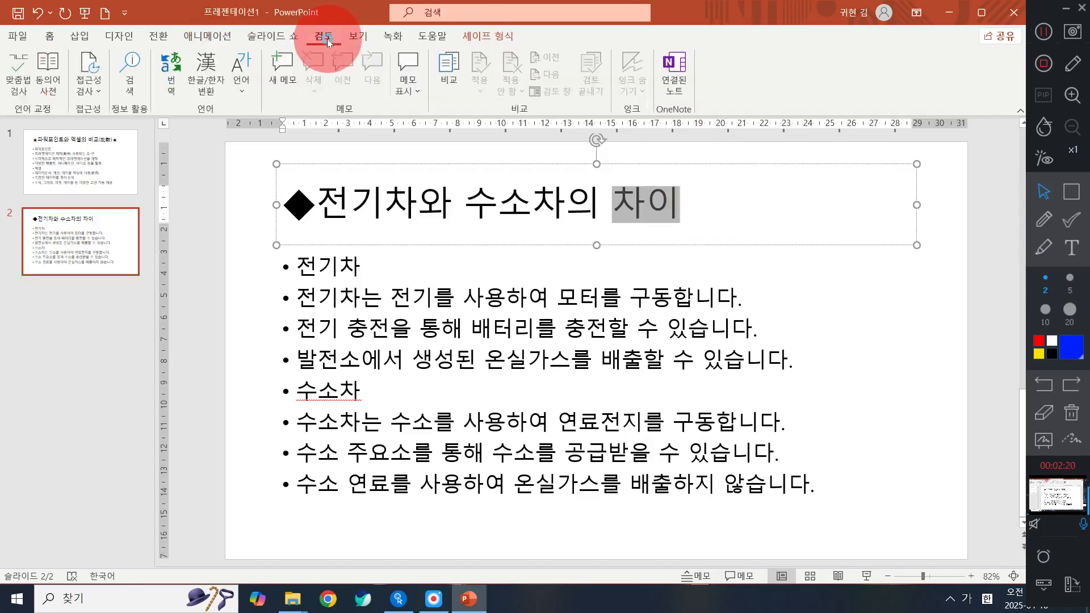
pyautogui.click(208, 80)
pyautogui.click(504, 359)
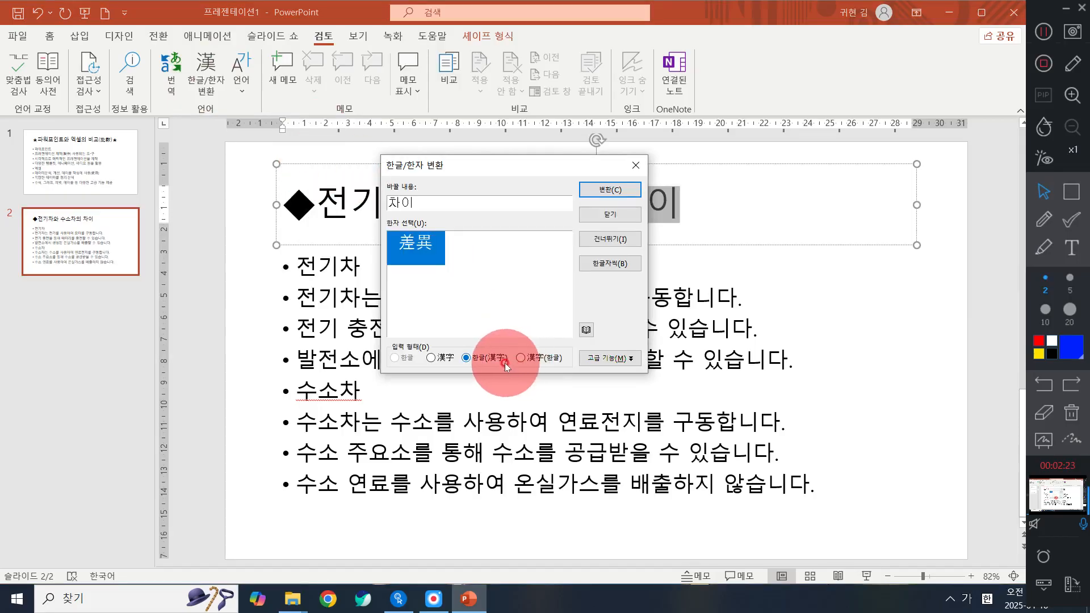
pyautogui.click(493, 363)
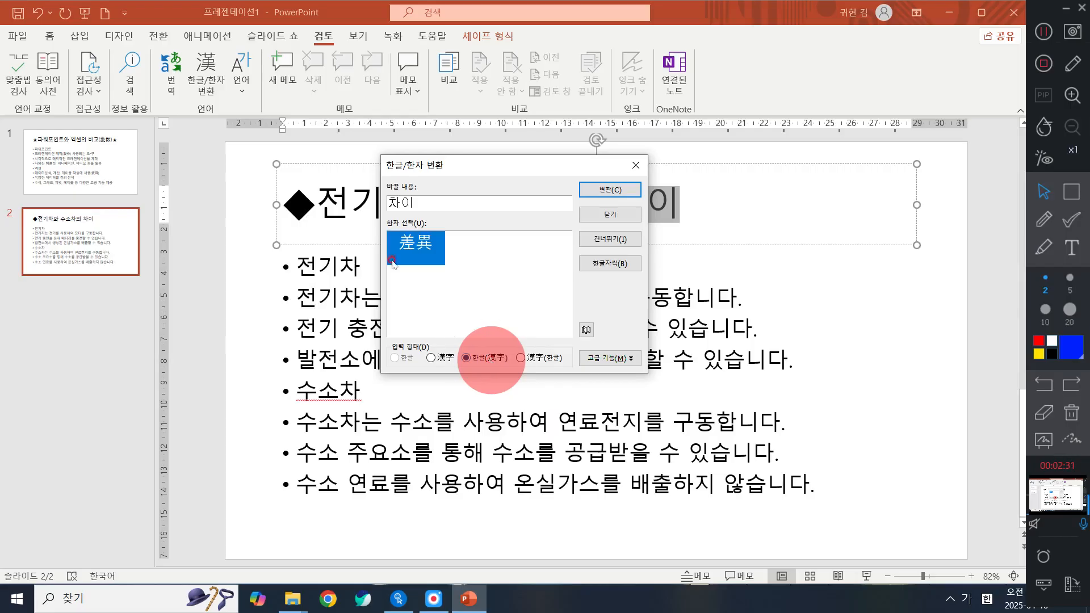
pyautogui.click(617, 190)
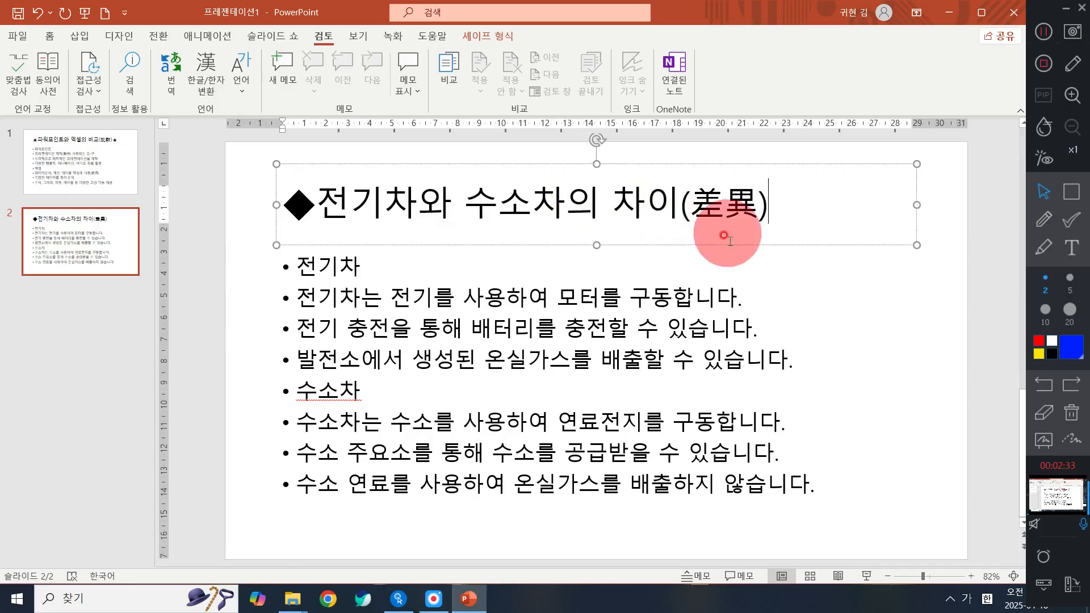
pyautogui.click(700, 285)
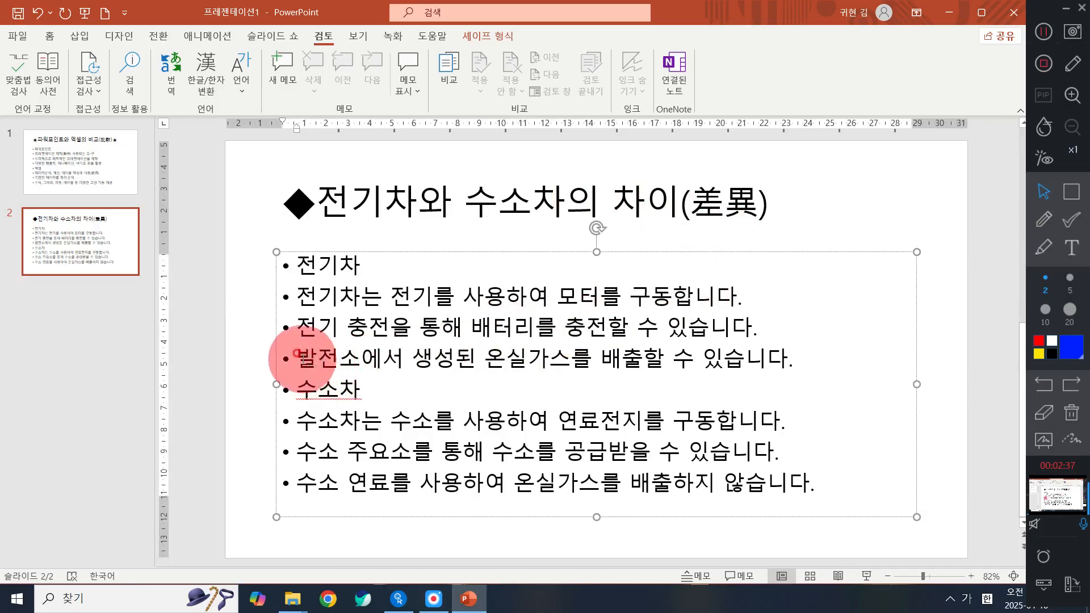
pyautogui.moveTo(298, 358); pyautogui.dragTo(360, 359)
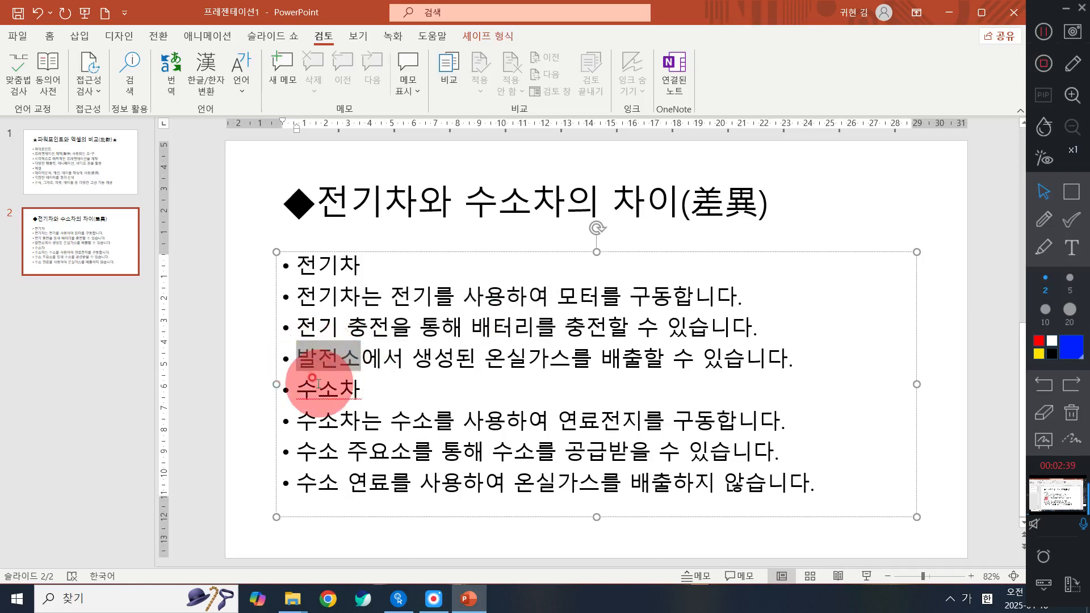
pyautogui.click(213, 78)
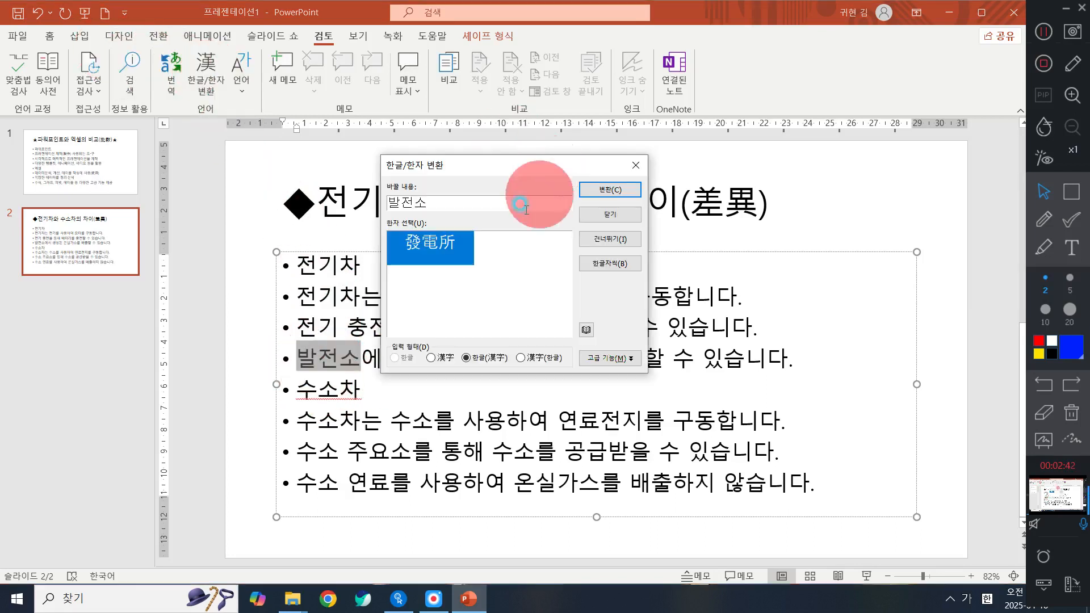
pyautogui.click(634, 159)
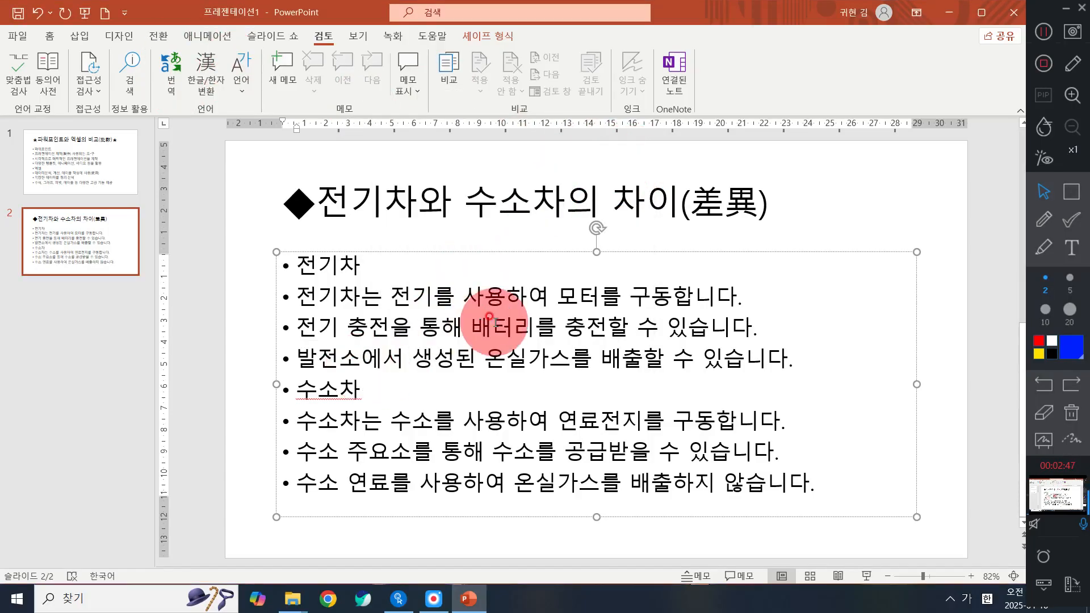
# Insert (發電所) directly after 발전소 in the fourth bullet by entering 발전소 in parentheses and converting it to Hanja
pyautogui.write('(')
pyautogui.write('발전ㅅ')
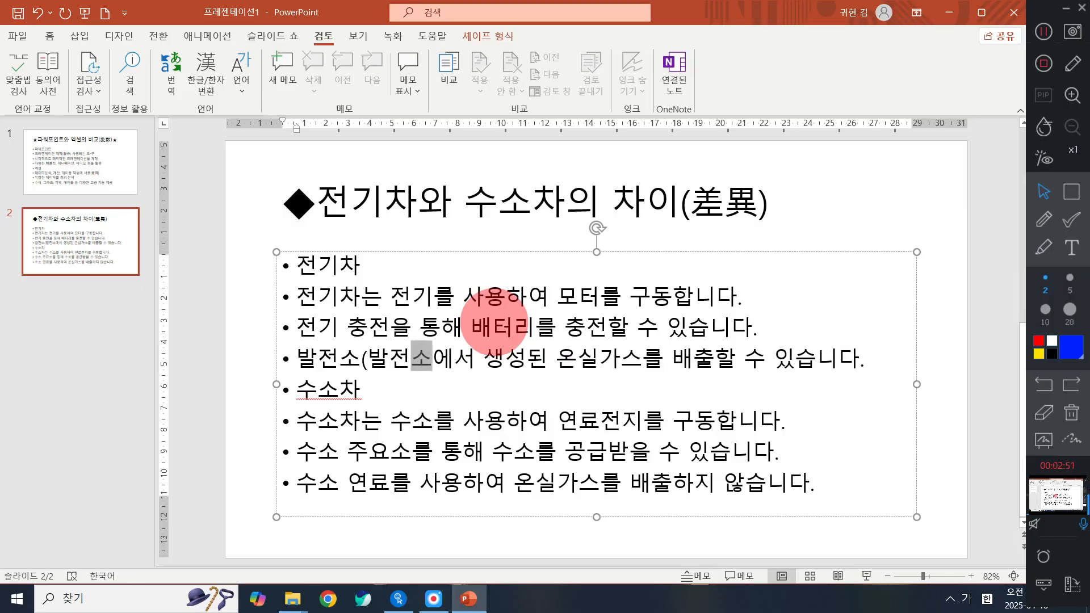
pyautogui.press('Hangul_Hanja')
pyautogui.press('Return')
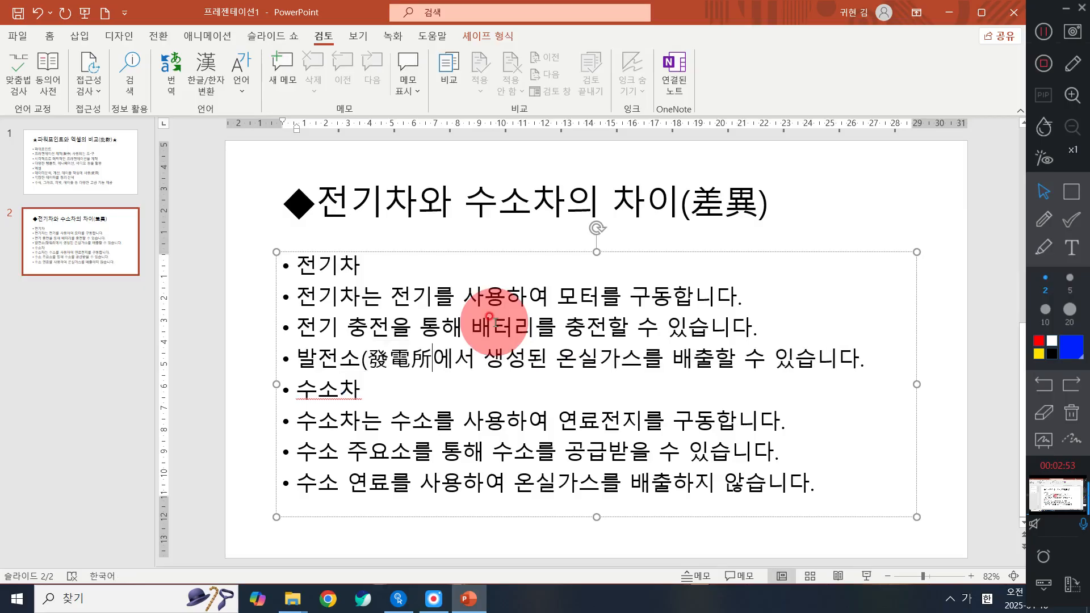
pyautogui.write(')')
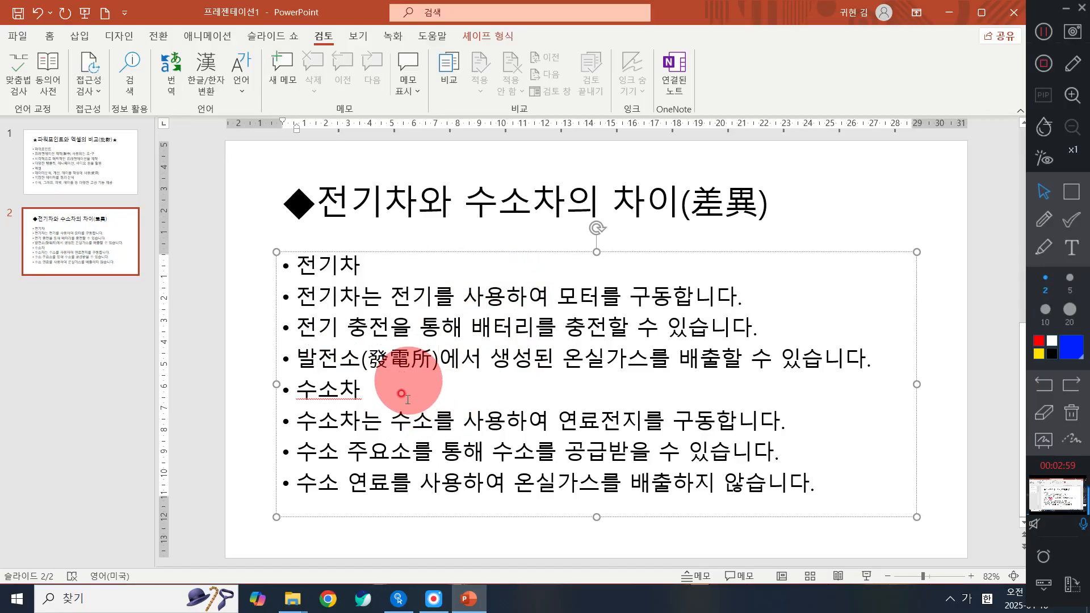
# Try to convert 연료 in the last bullet to 연료(燃料) without selecting the word, and undo the conversion
pyautogui.click(388, 505)
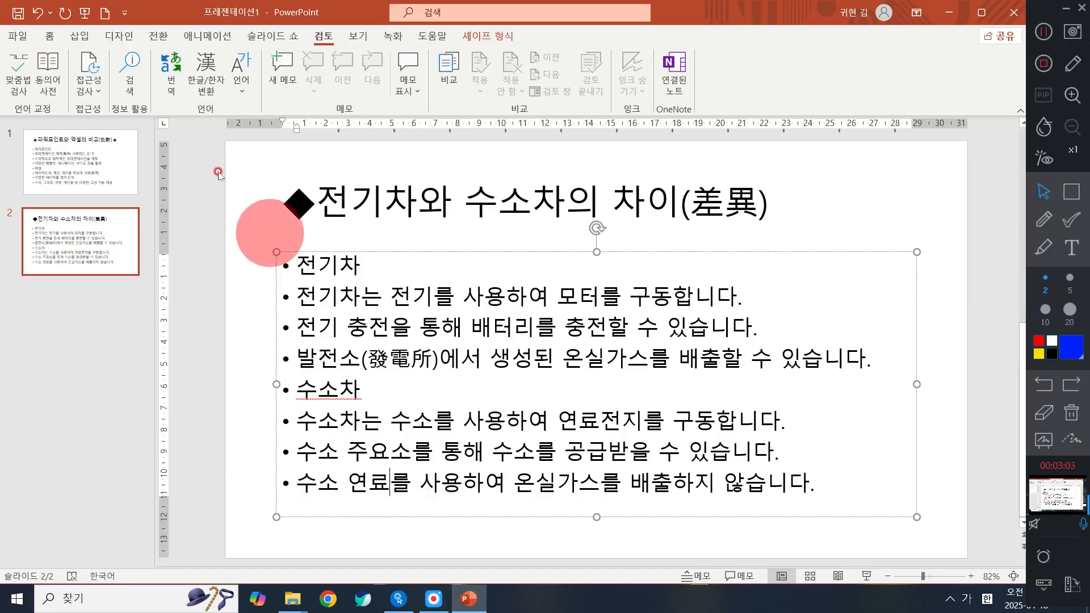
pyautogui.click(210, 78)
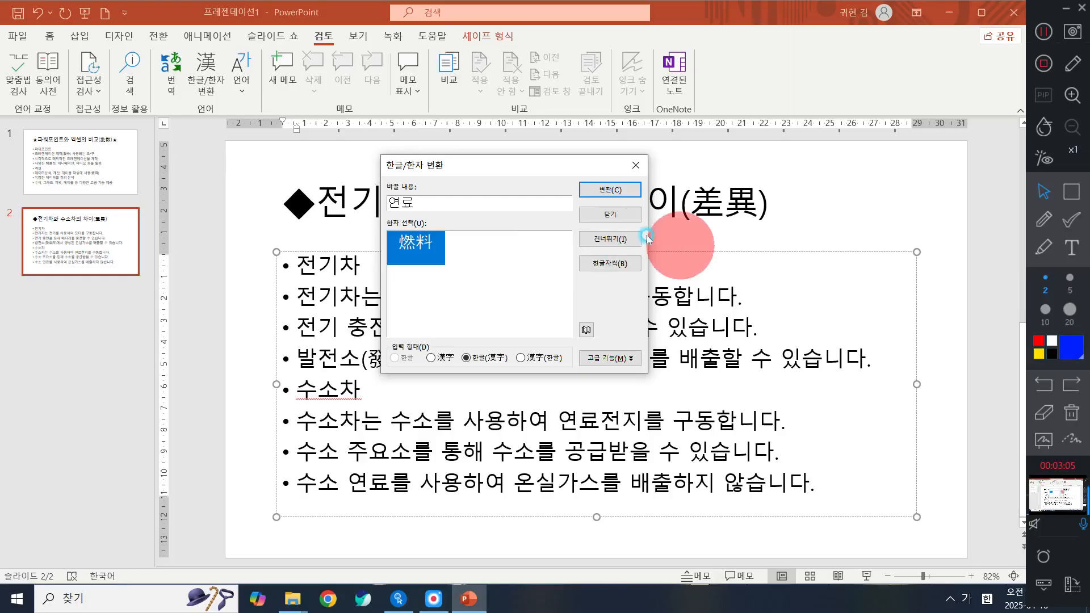
pyautogui.click(607, 188)
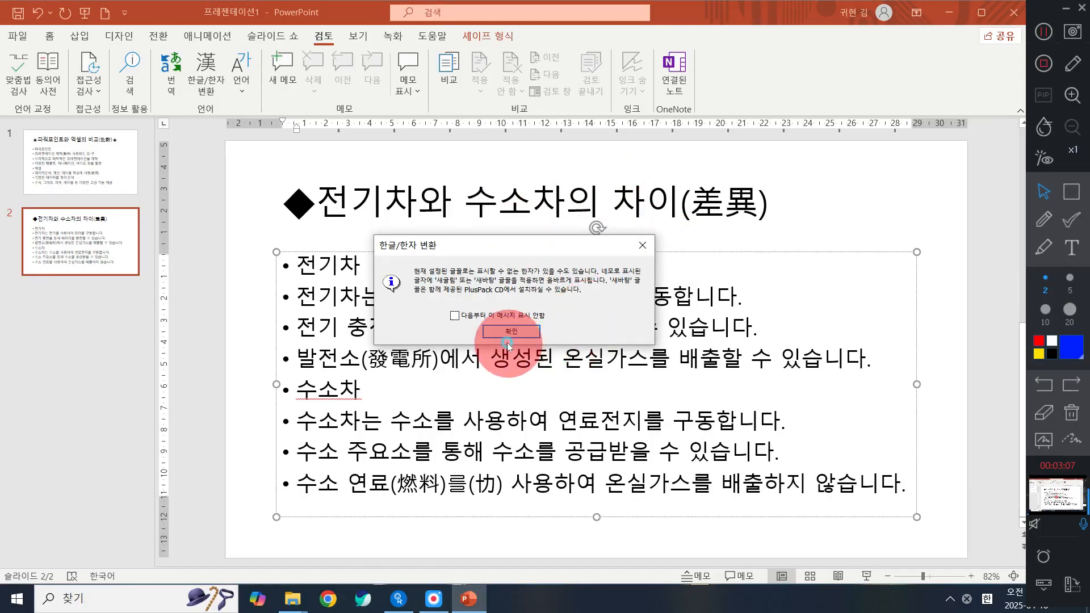
pyautogui.click(511, 331)
pyautogui.press('BackSpace')
pyautogui.press('BackSpace')
pyautogui.press('BackSpace')
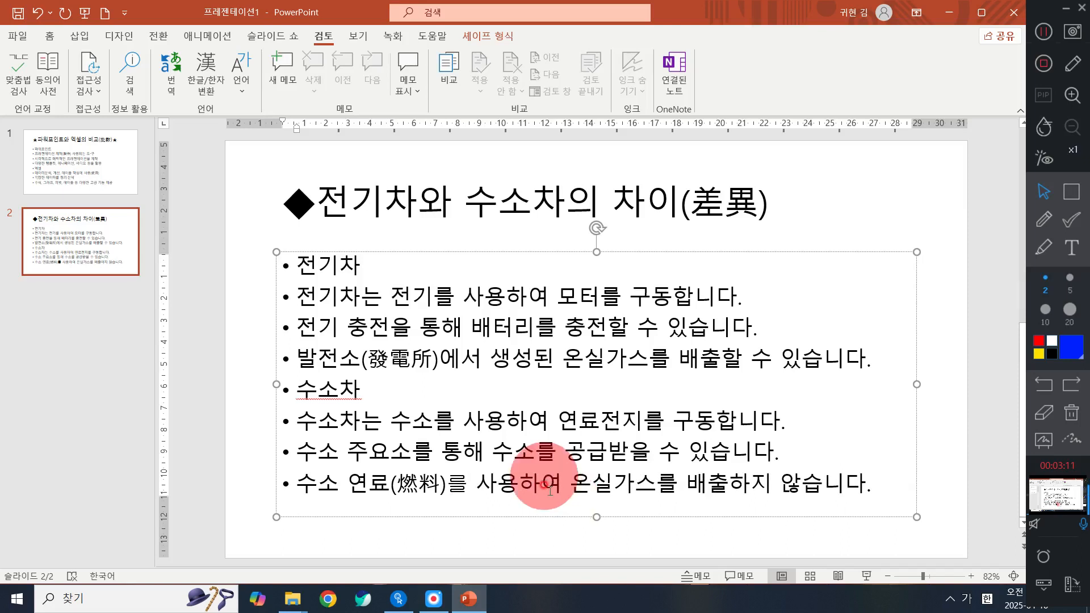
pyautogui.hotkey('ctrl', 'z')
pyautogui.hotkey('ctrl', 'z')
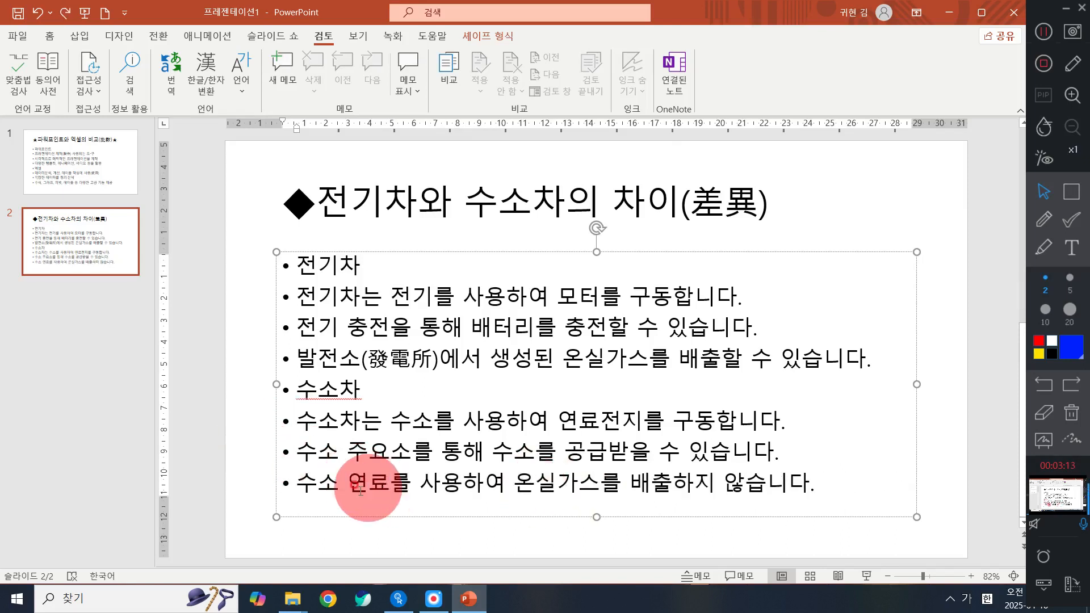
# Select only the word 연료 in the last bullet and convert it to 연료(燃料) in the 한글(漢字) format
pyautogui.moveTo(390, 483); pyautogui.dragTo(347, 483)
pyautogui.click(198, 62)
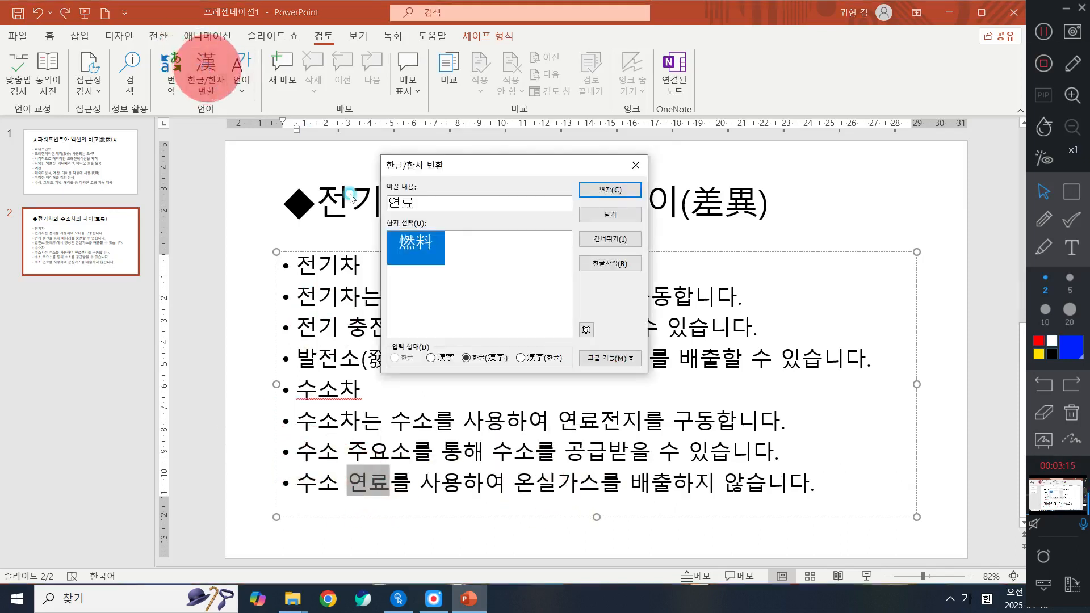
pyautogui.click(610, 188)
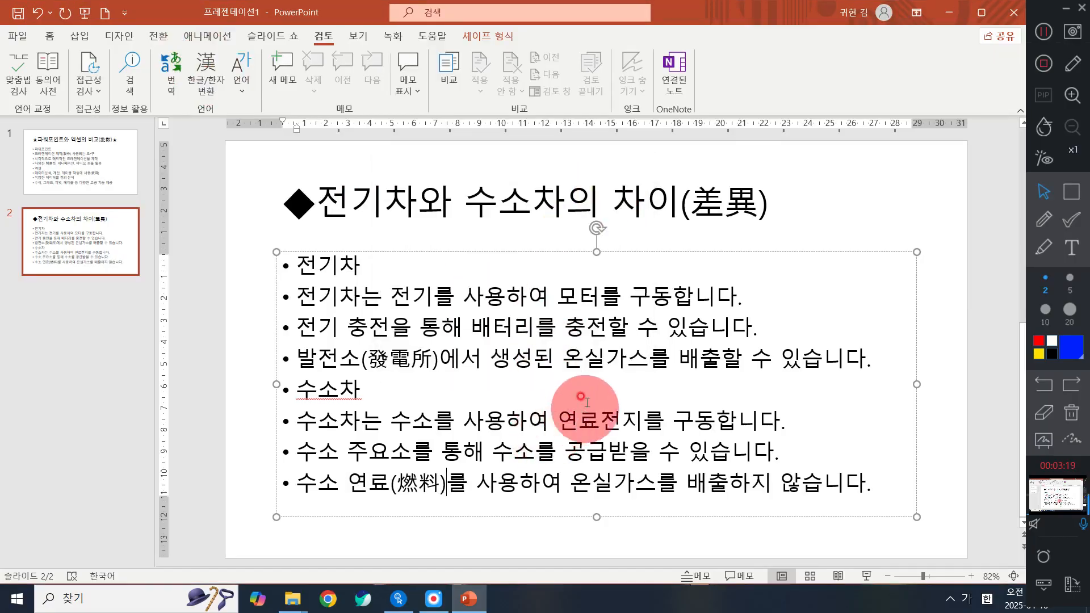
pyautogui.click(548, 297)
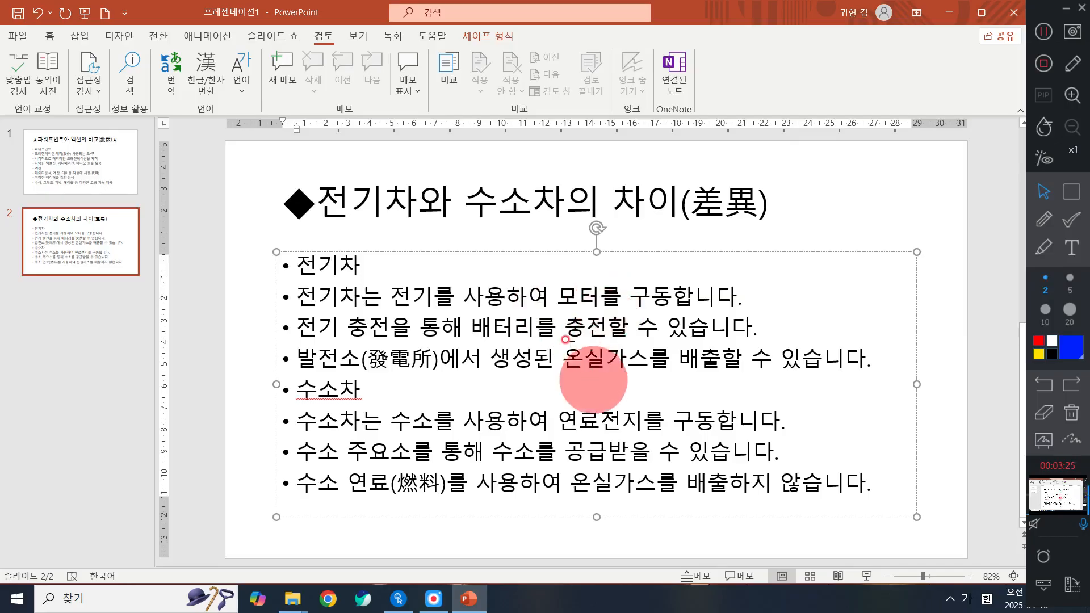
pyautogui.click(693, 294)
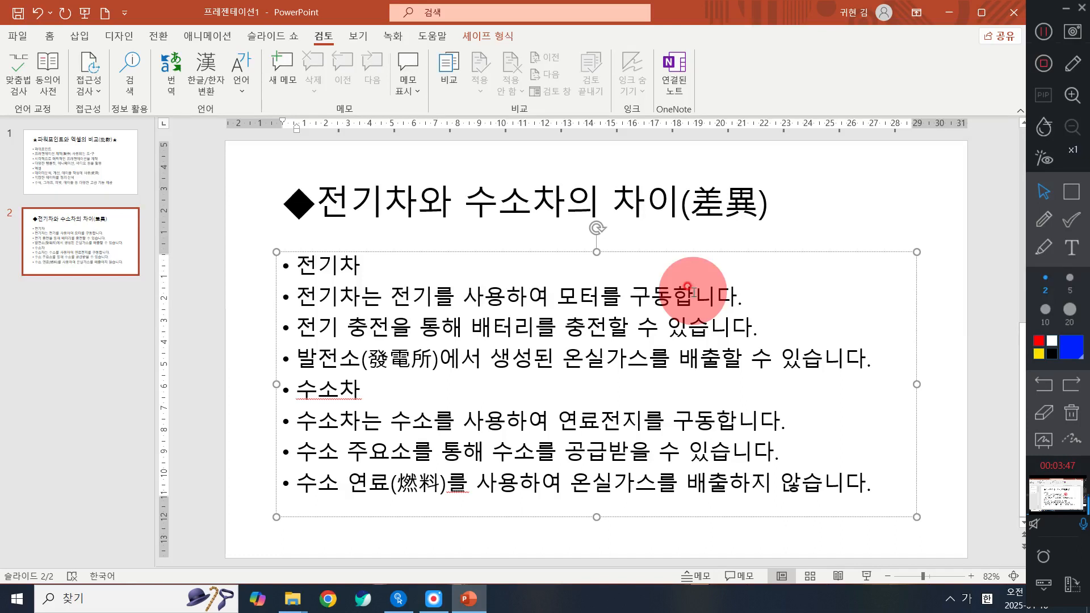
# Go to slide 1 and select the whole title placeholder by its border rather than placing the cursor in its text
pyautogui.click(116, 158)
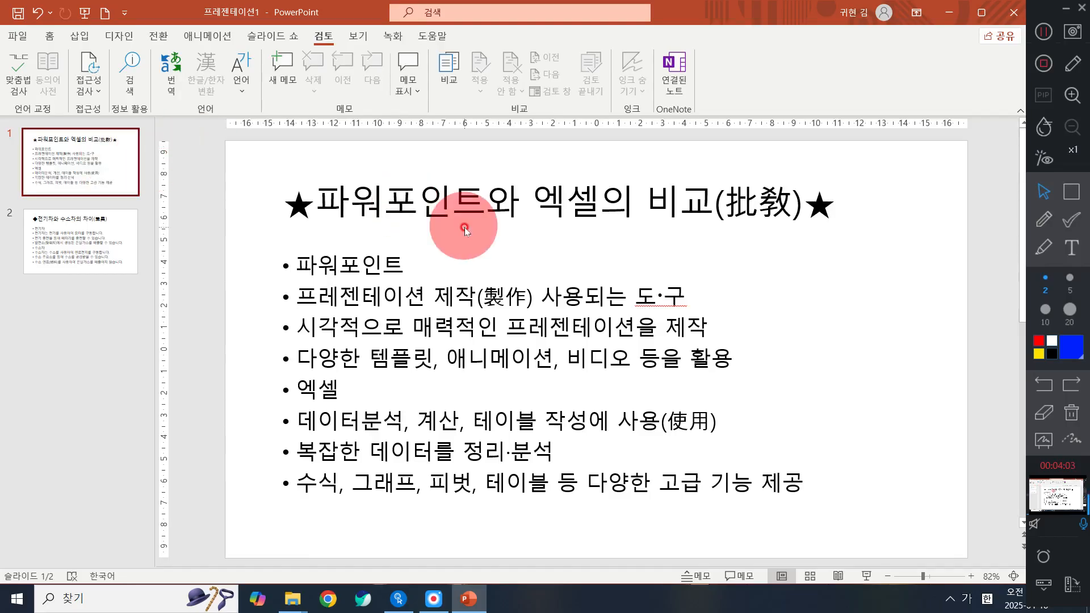
pyautogui.click(489, 208)
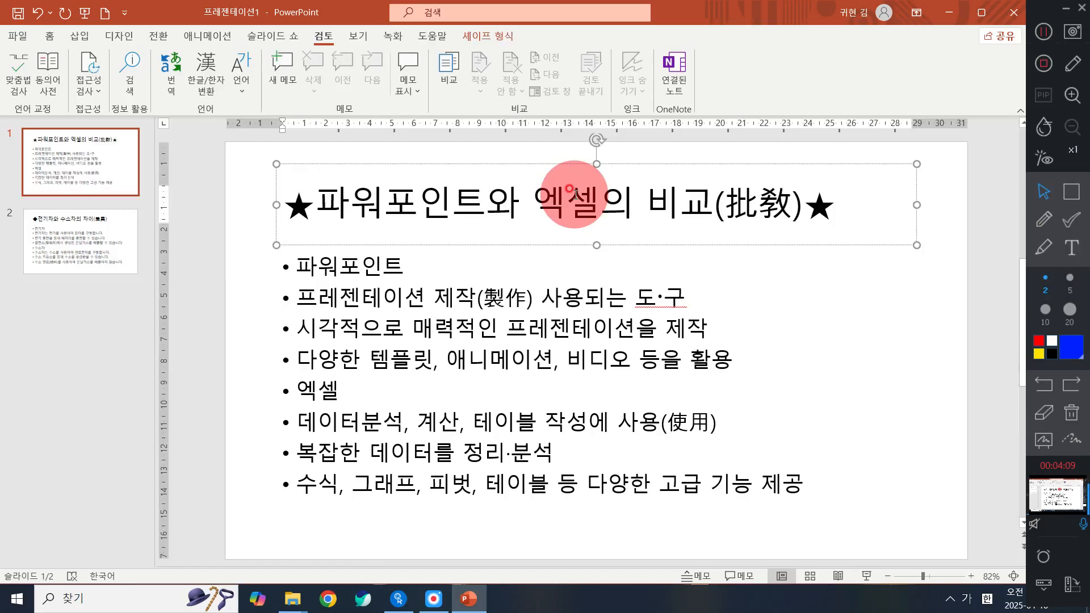
pyautogui.tripleClick(702, 221)
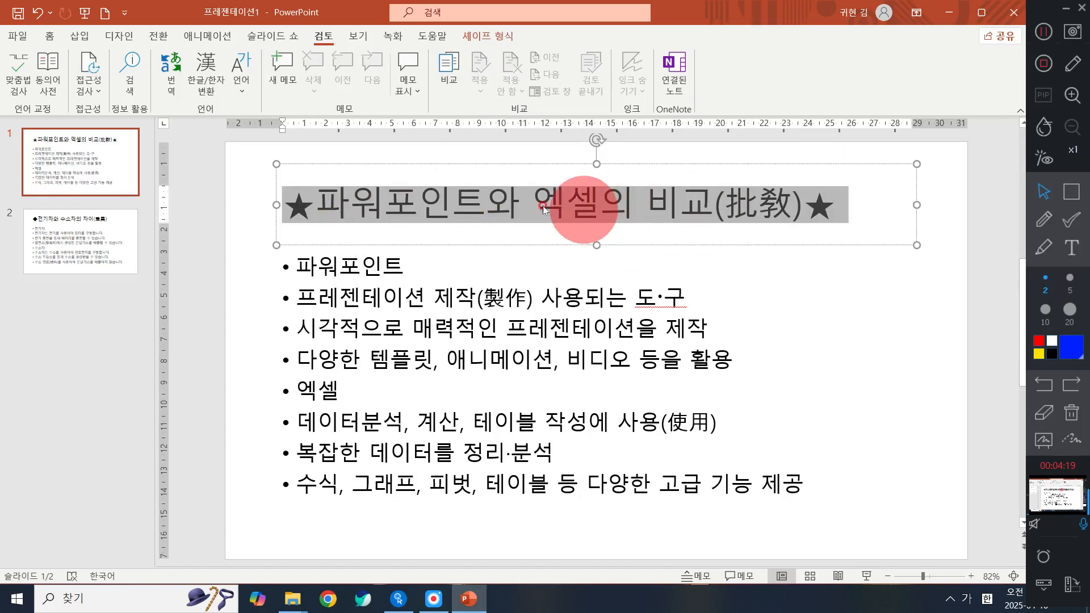
pyautogui.click(486, 199)
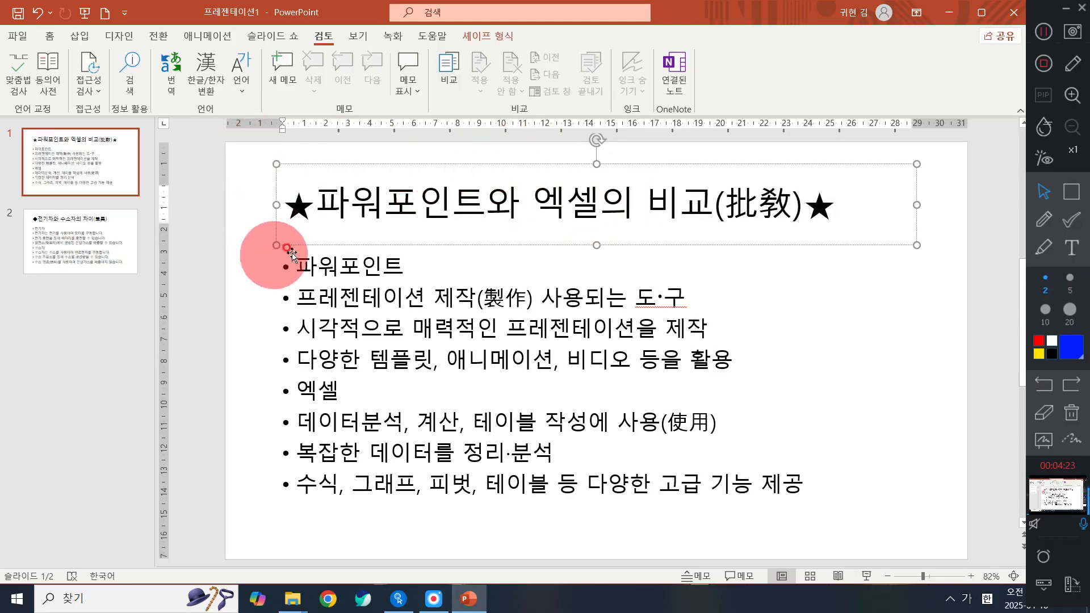
pyautogui.click(739, 164)
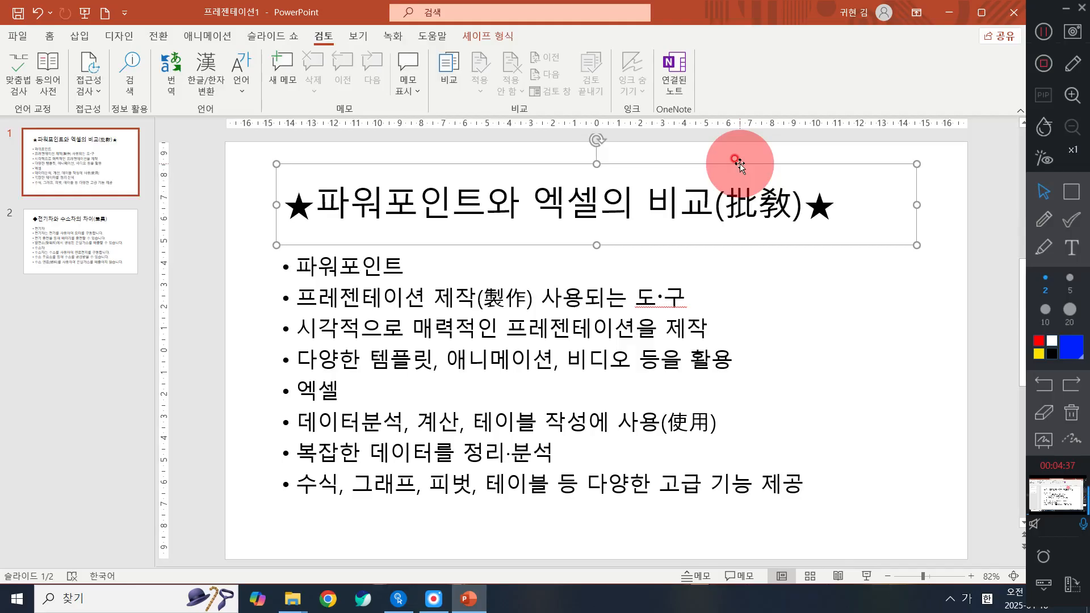
pyautogui.click(483, 203)
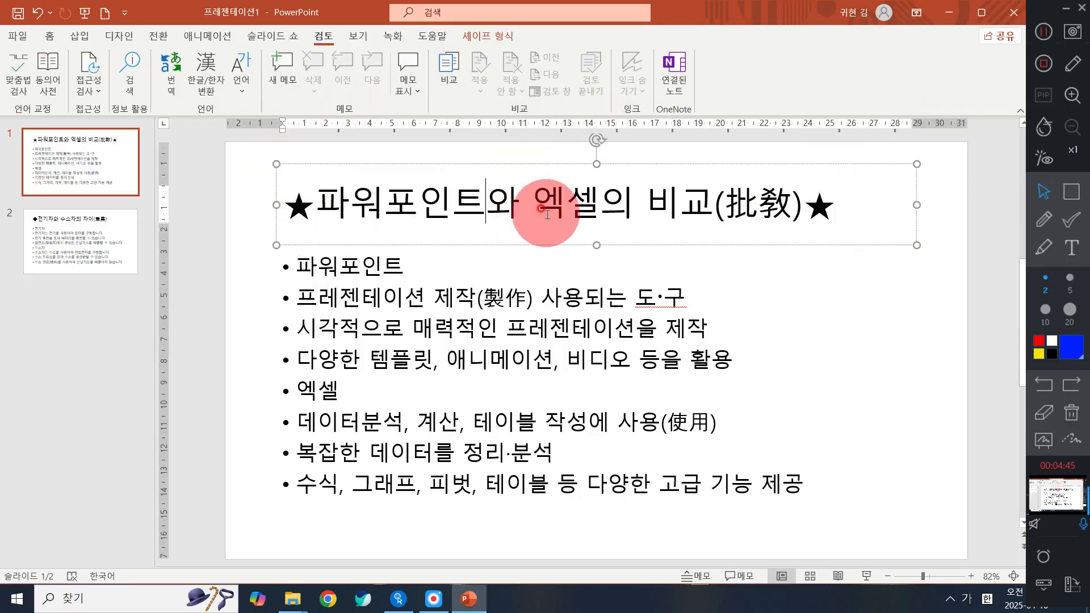
pyautogui.click(494, 163)
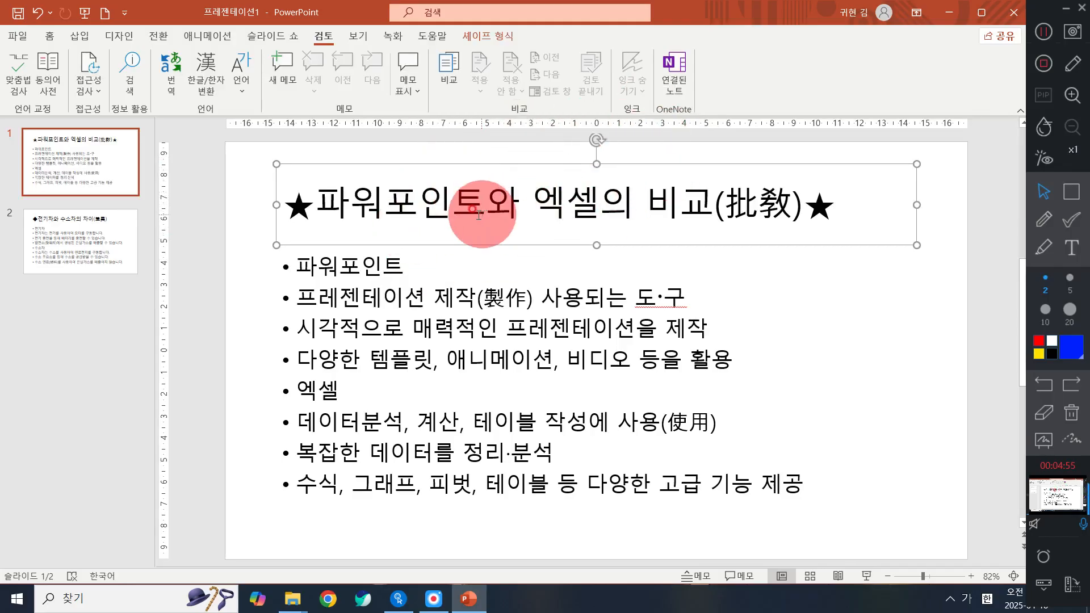
# Browse the font list and change the selected slide title's font to a시나브로M
pyautogui.click(50, 36)
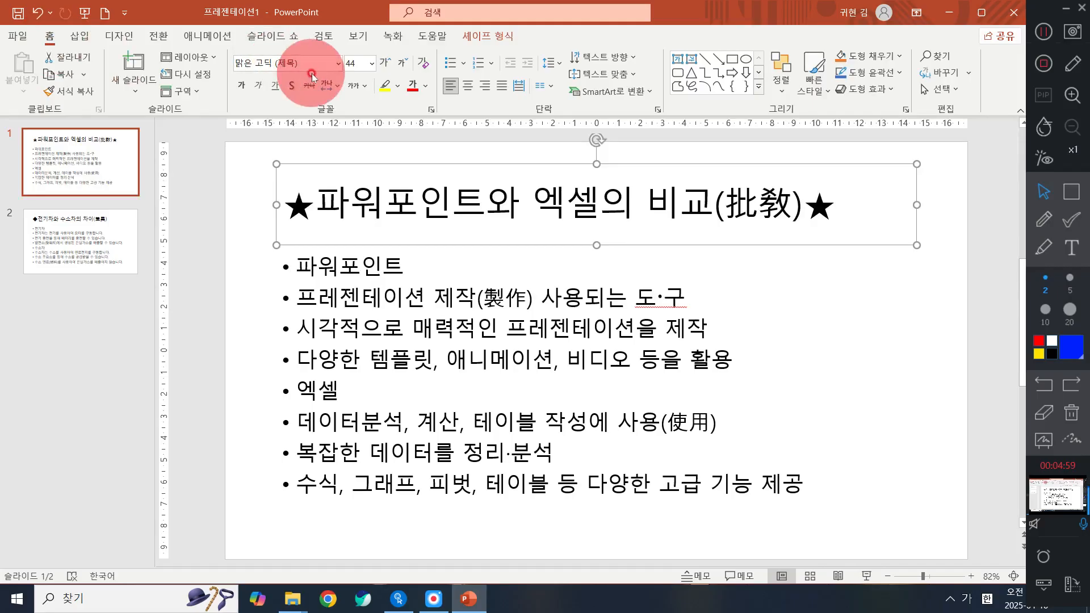
pyautogui.click(339, 64)
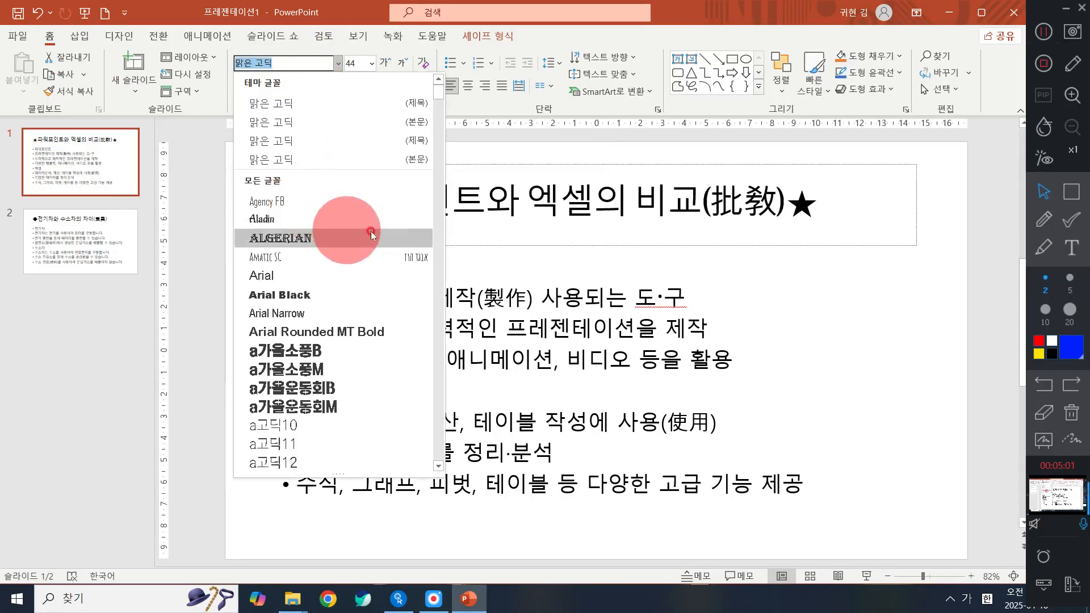
pyautogui.scroll(-10, 330, 292)
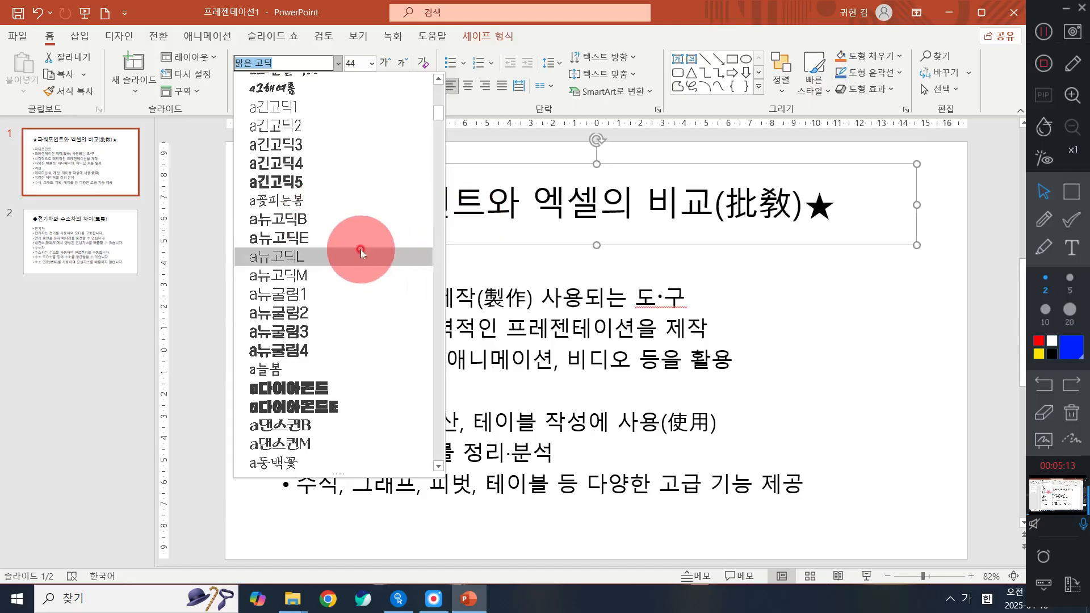
pyautogui.scroll(-20, 361, 251)
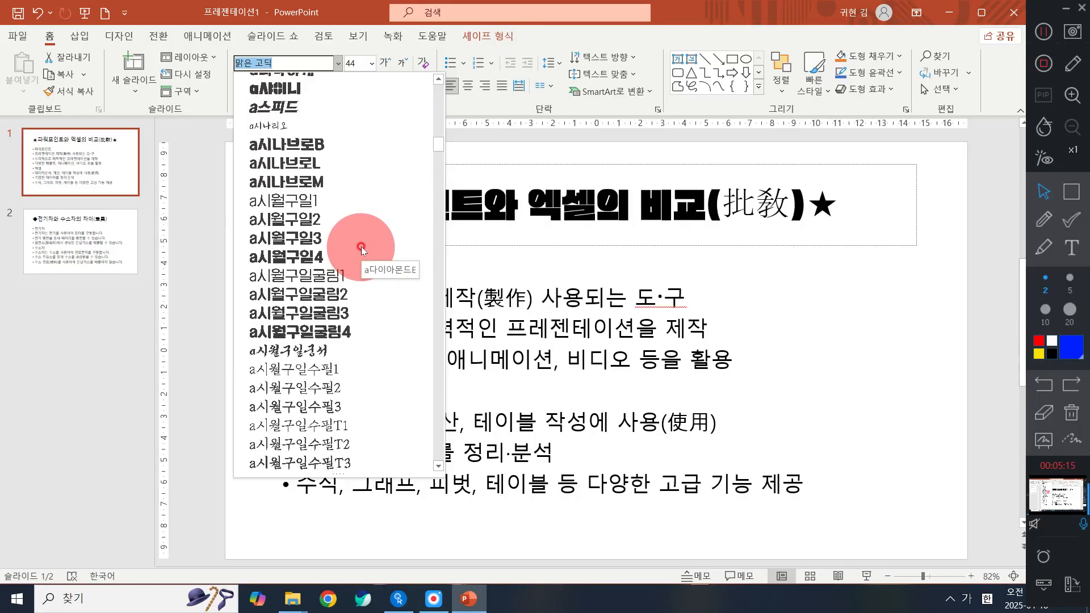
pyautogui.scroll(-20, 361, 250)
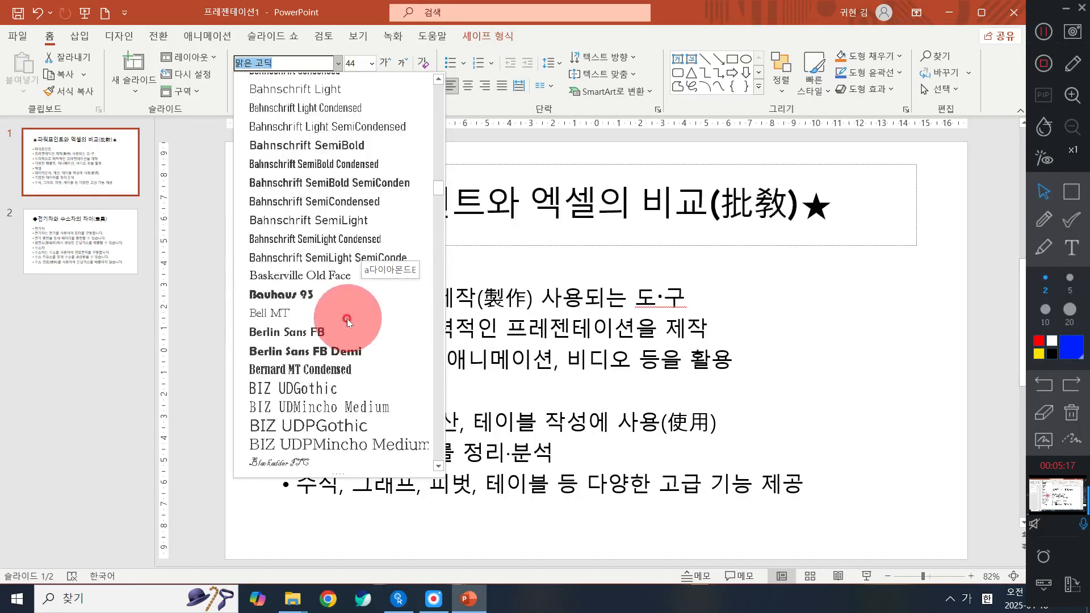
pyautogui.scroll(-2, 343, 227)
pyautogui.scroll(5, 345, 202)
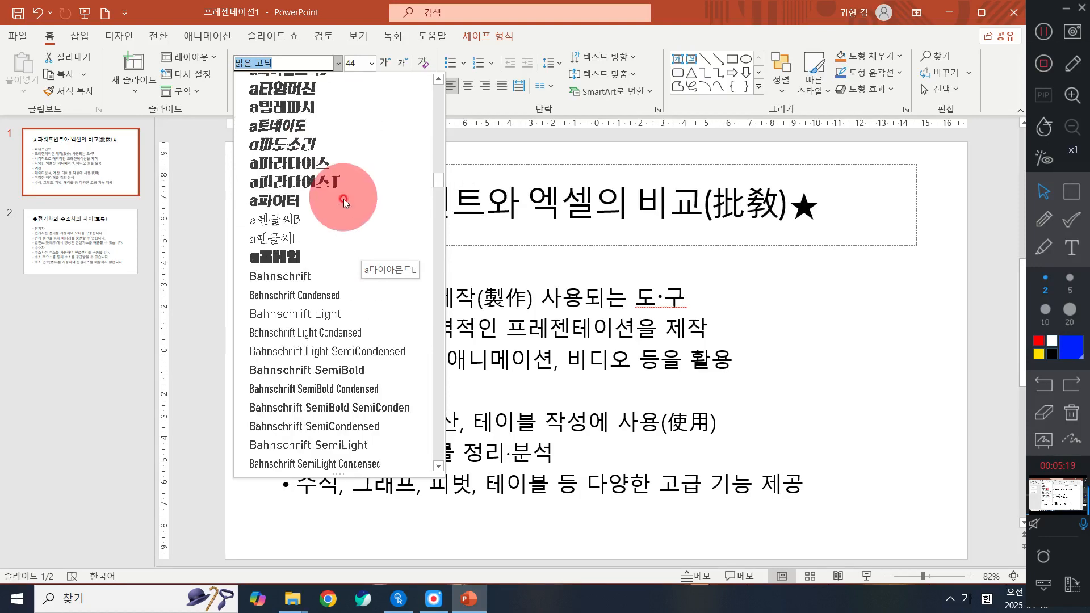
pyautogui.scroll(8, 344, 202)
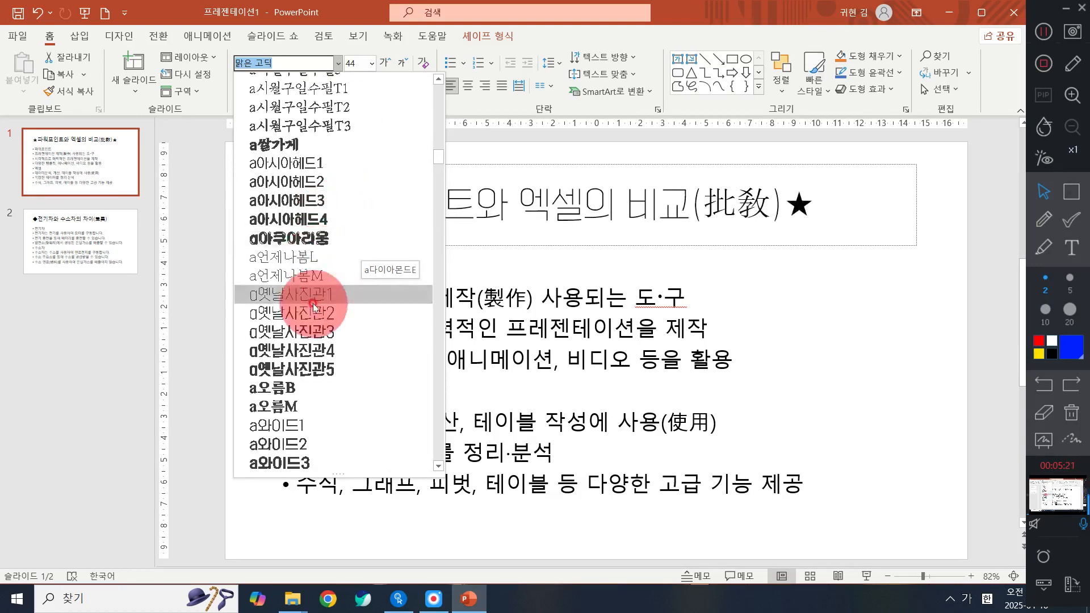
pyautogui.scroll(3, 313, 306)
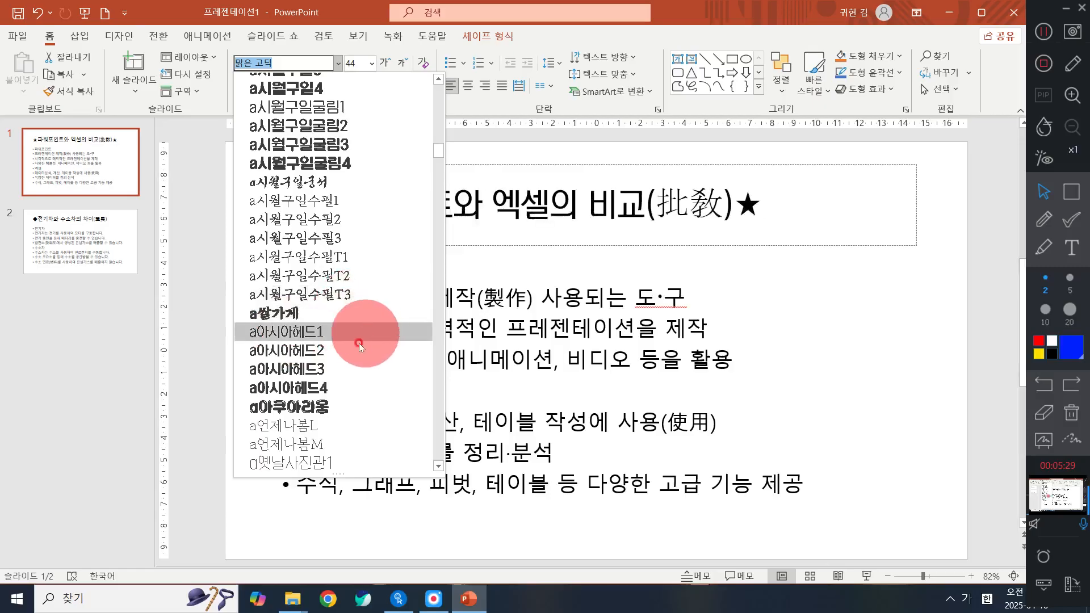
pyautogui.scroll(4, 363, 341)
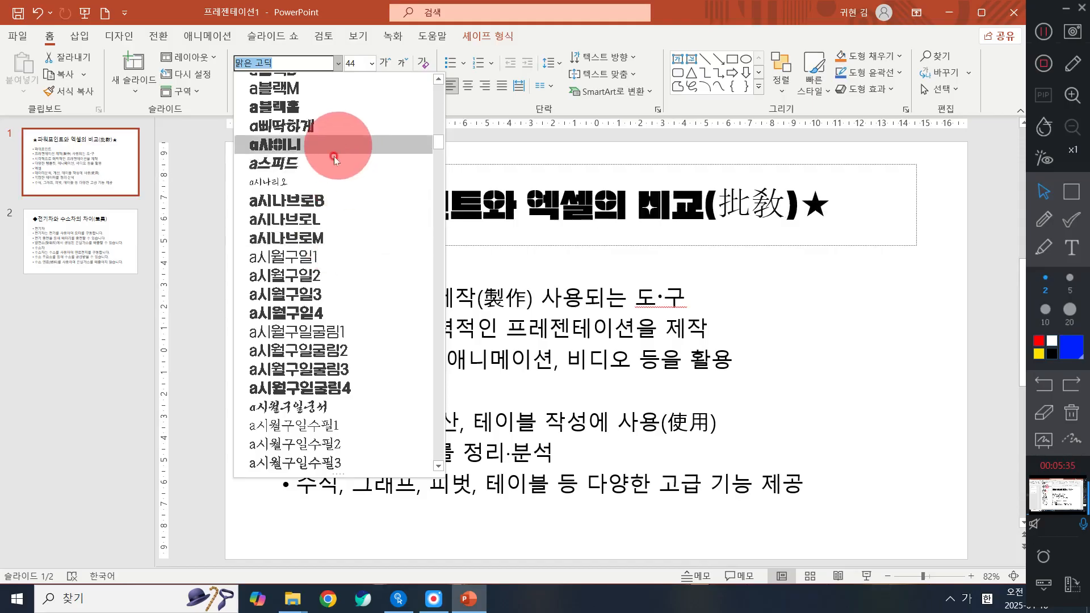
pyautogui.click(340, 238)
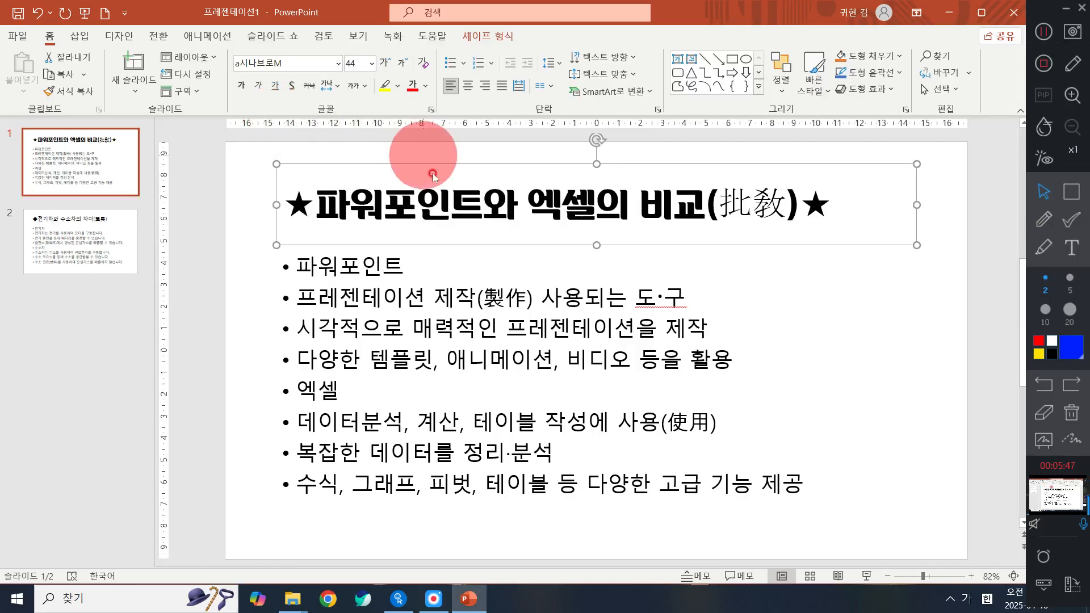
# Try a font size of 54 on the title and settle on a custom size of 50
pyautogui.click(373, 65)
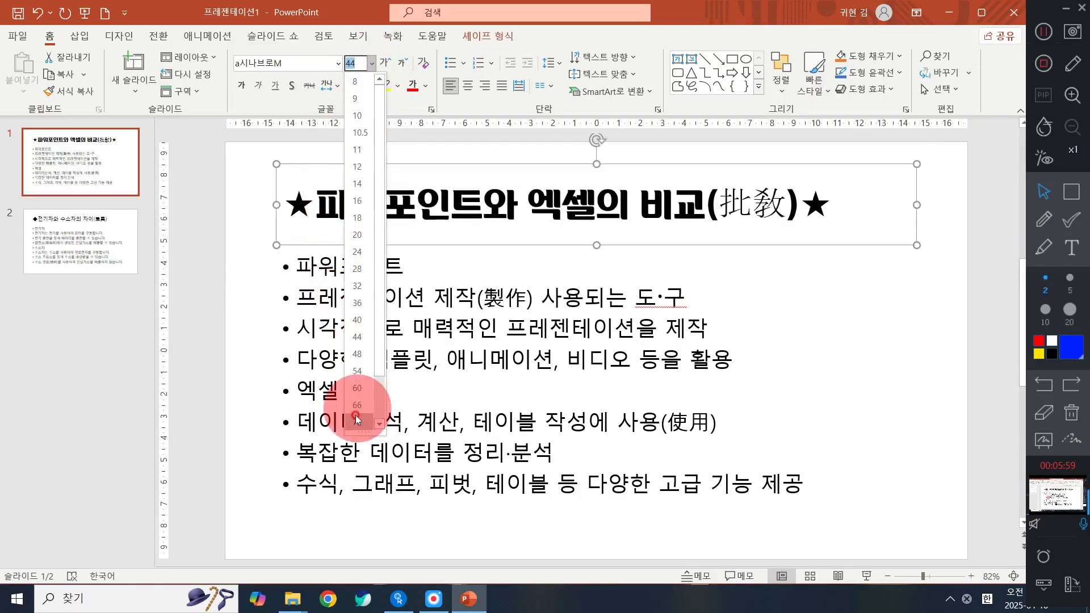
pyautogui.click(353, 379)
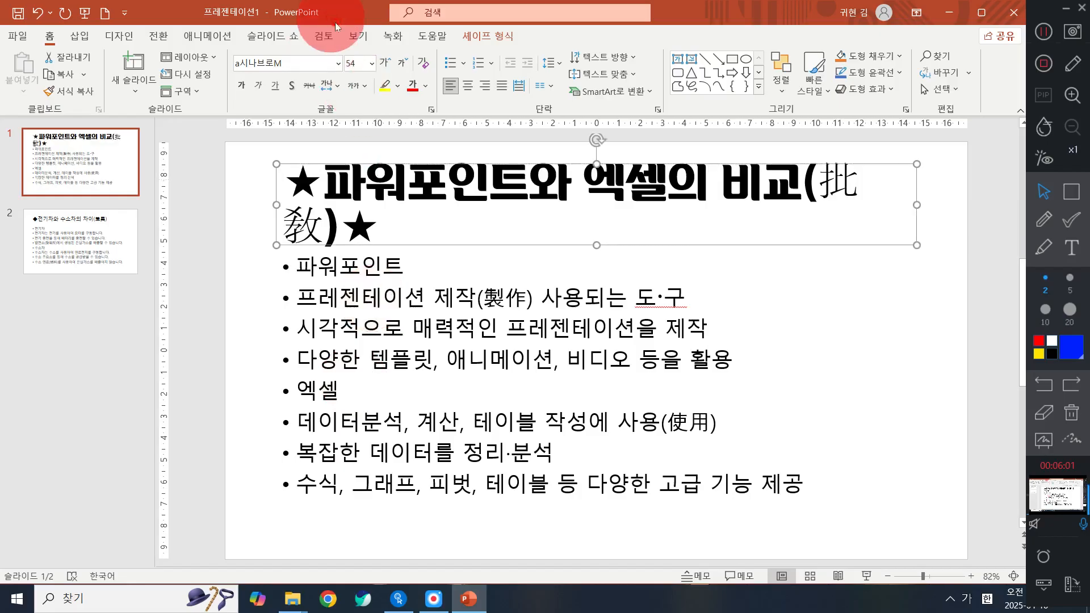
pyautogui.click(372, 63)
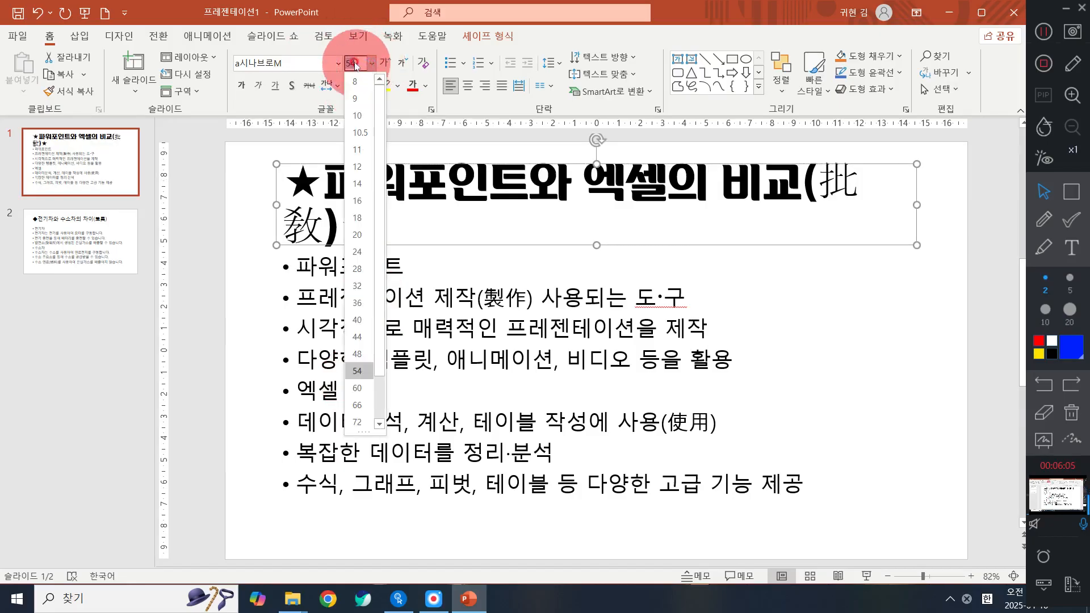
pyautogui.click(359, 66)
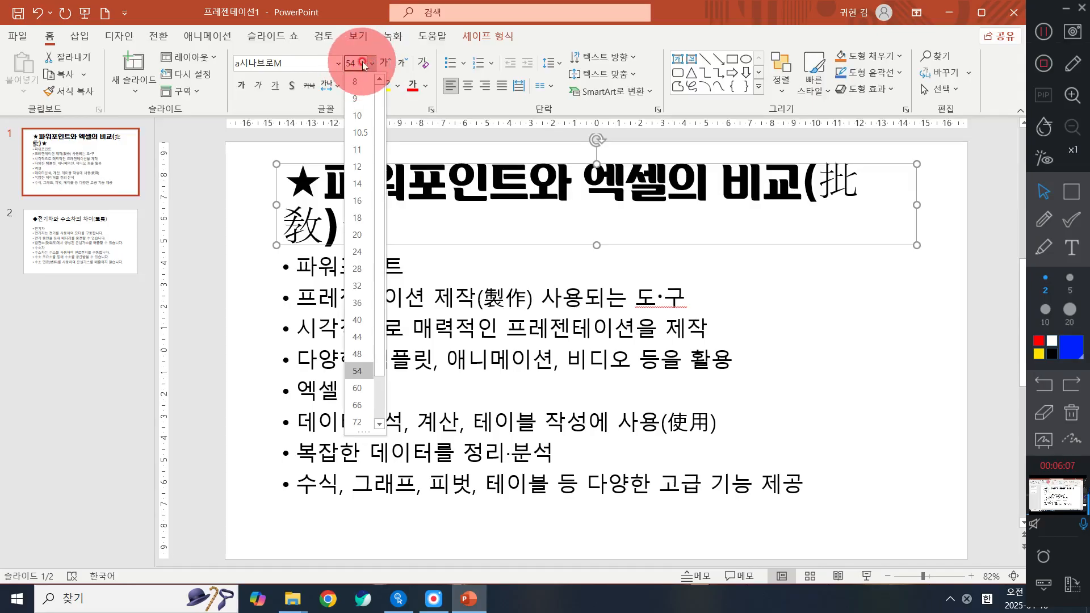
pyautogui.press('BackSpace')
pyautogui.write('0')
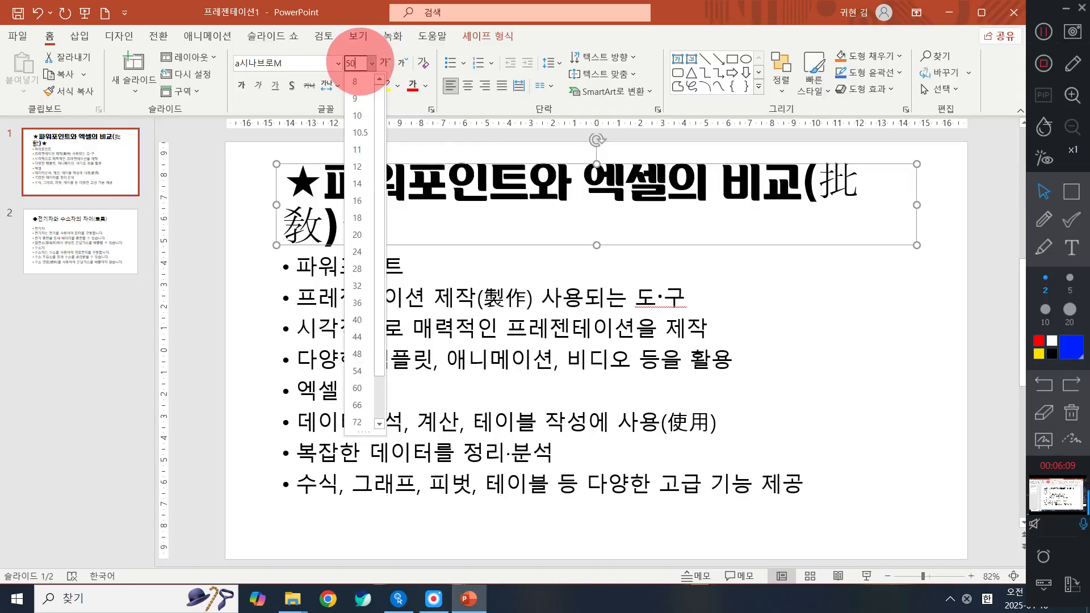
pyautogui.press('Return')
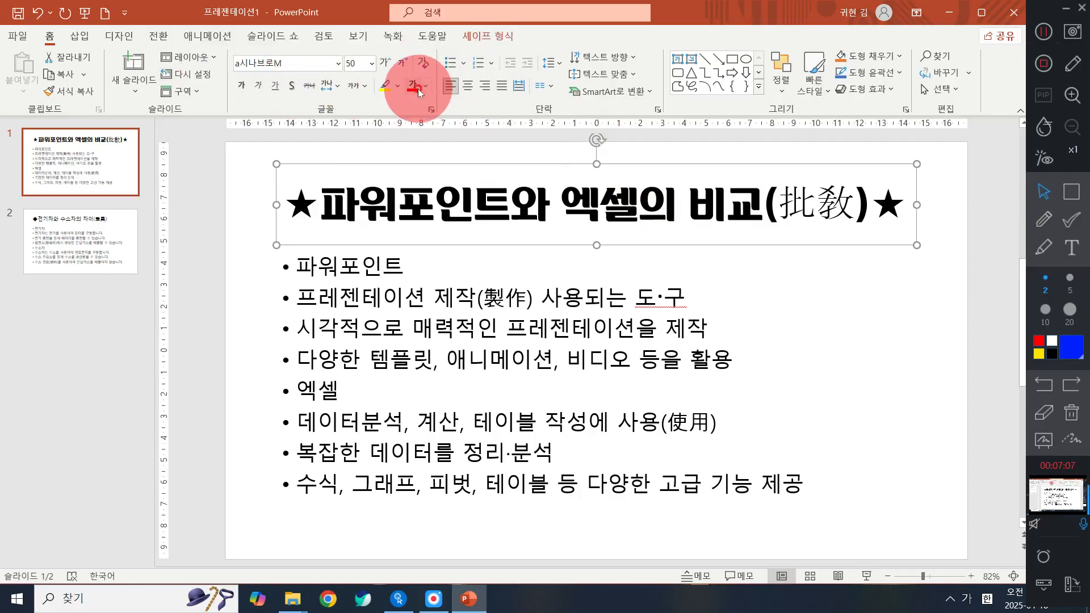
# Make the title bold, add a text shadow, and apply the light blue theme colour to its text
pyautogui.click(243, 84)
pyautogui.click(291, 86)
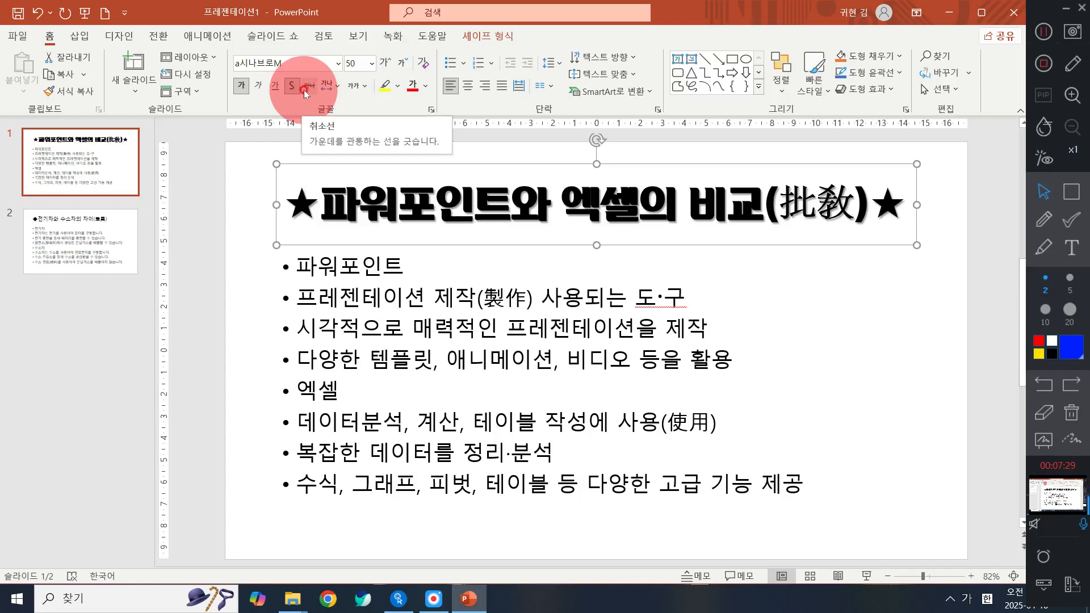
pyautogui.click(430, 87)
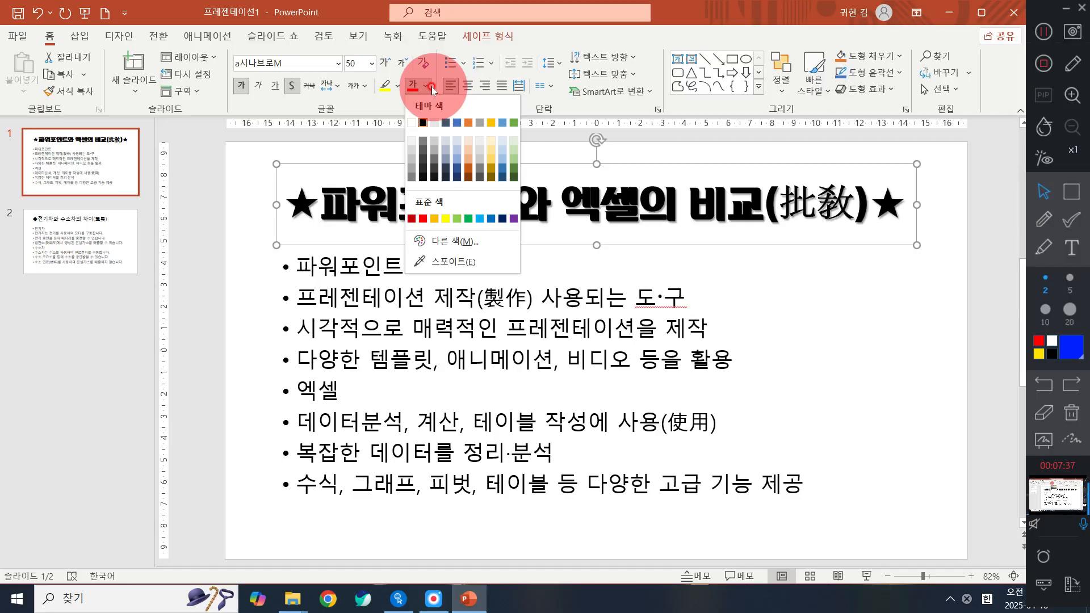
pyautogui.click(504, 125)
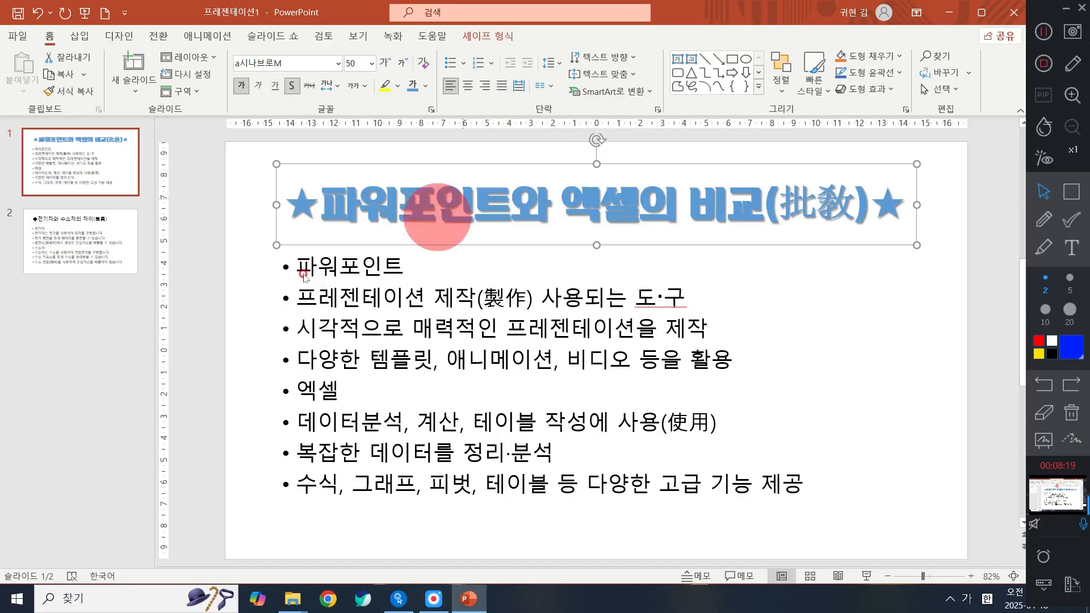
pyautogui.click(487, 288)
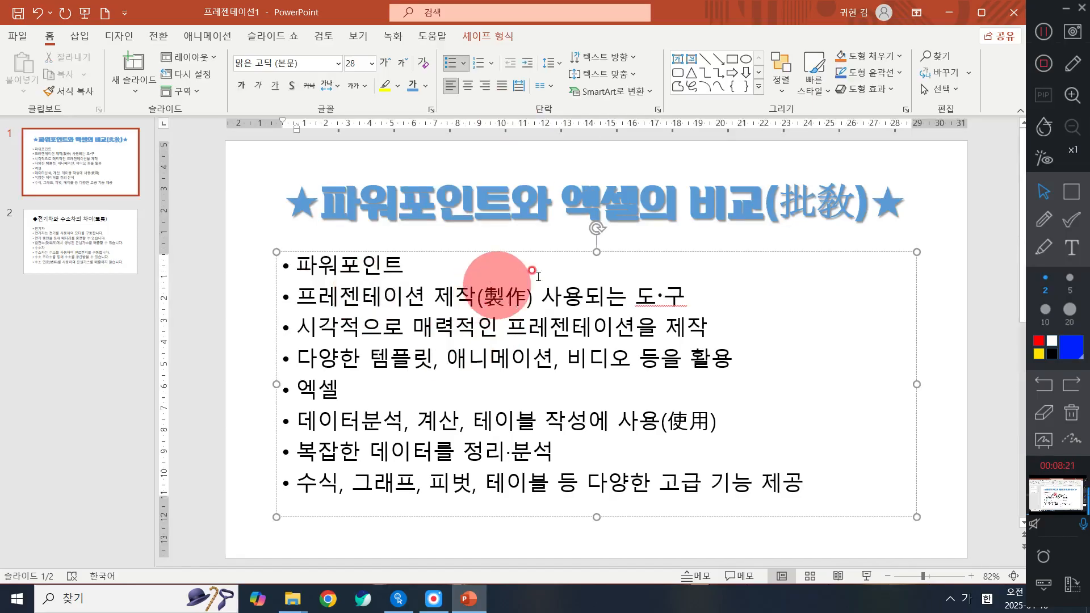
pyautogui.click(416, 224)
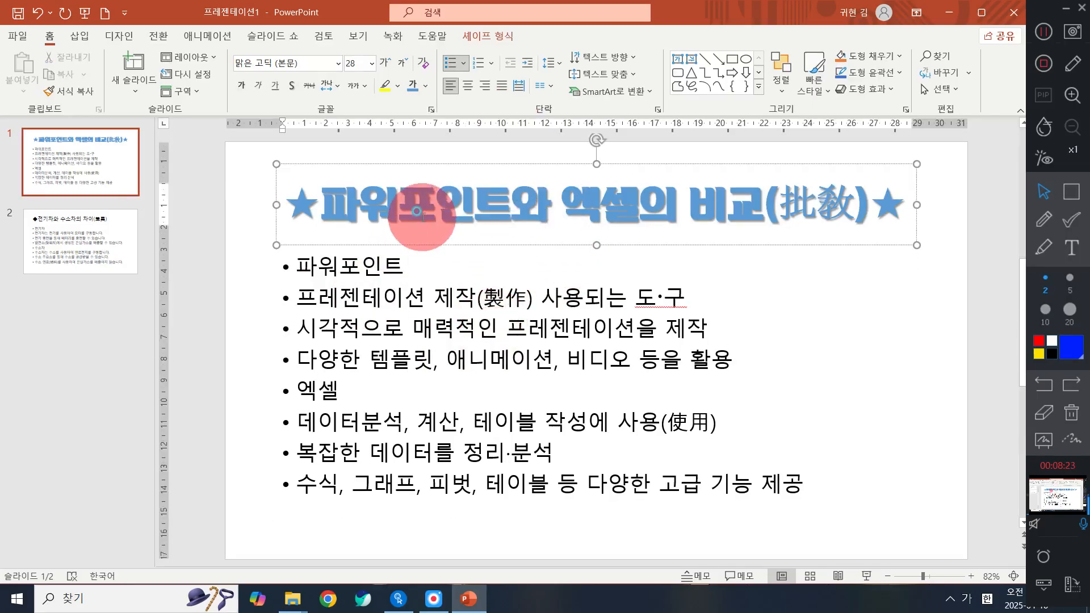
pyautogui.click(380, 326)
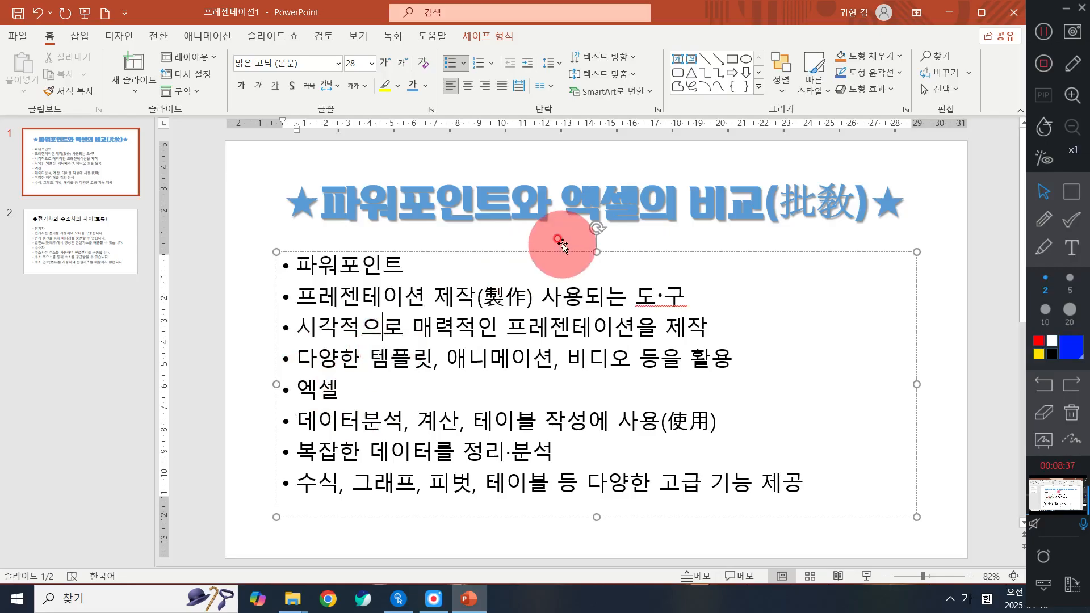
pyautogui.click(889, 207)
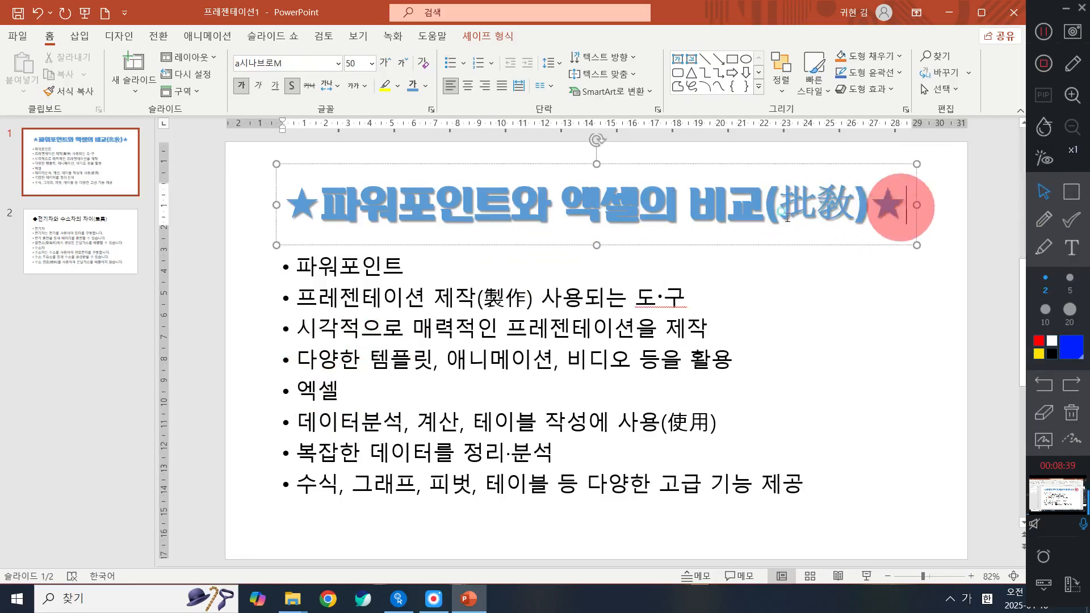
pyautogui.moveTo(903, 205); pyautogui.dragTo(301, 193)
pyautogui.click(585, 210)
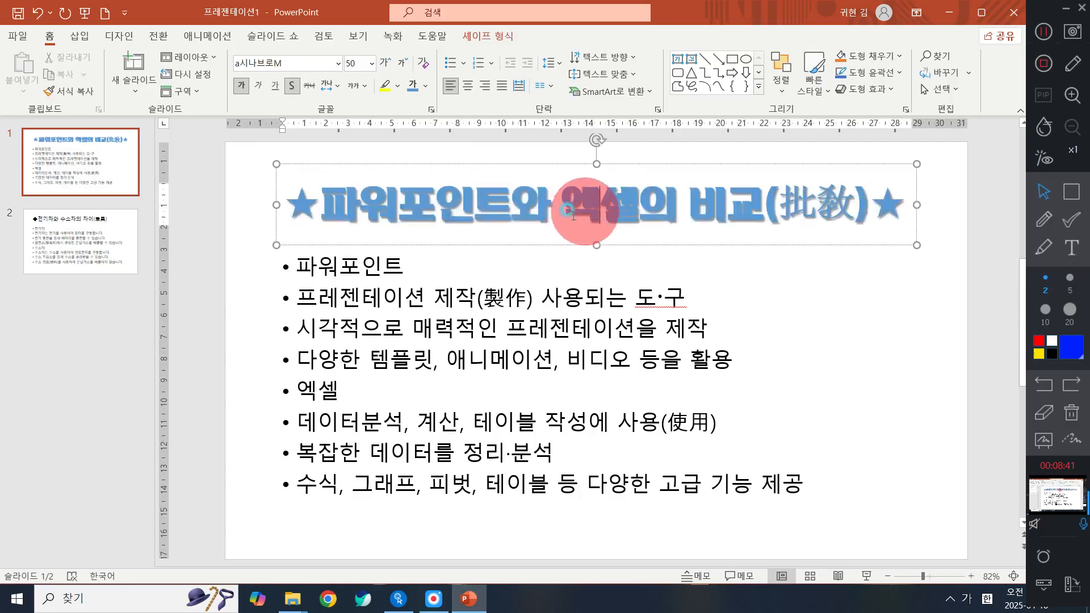
# Underline slide 1's title and change its underline style to a double line (이중선) in the font settings
pyautogui.click(542, 162)
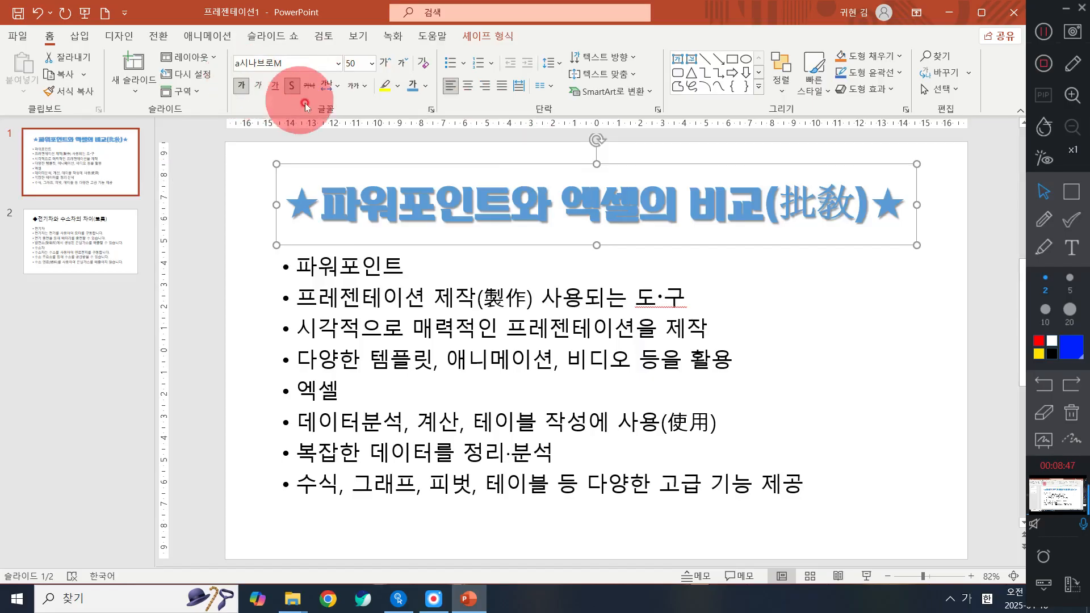
pyautogui.click(273, 86)
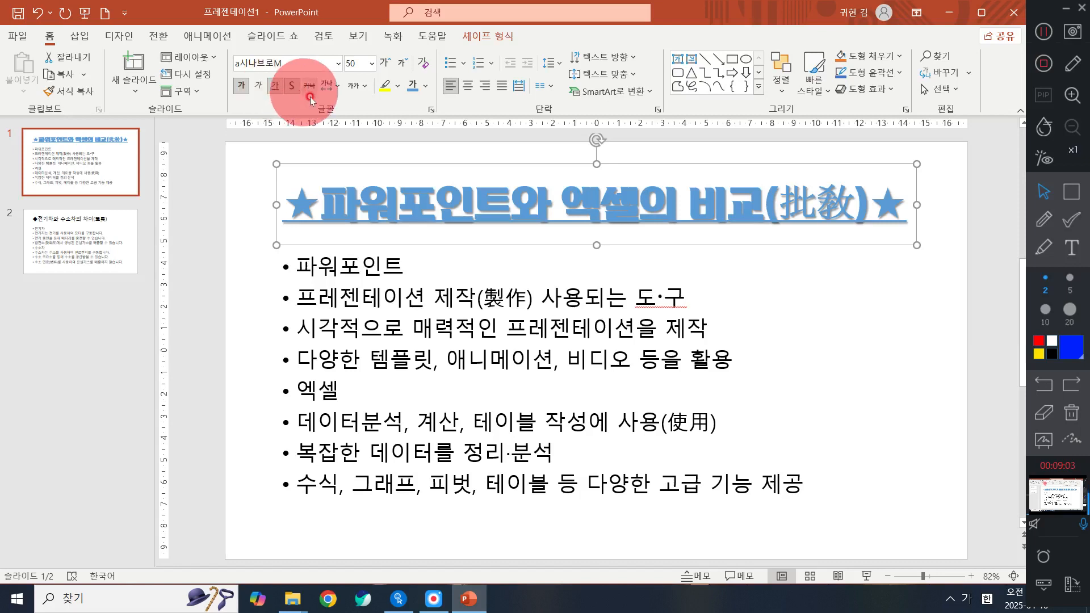
pyautogui.click(432, 110)
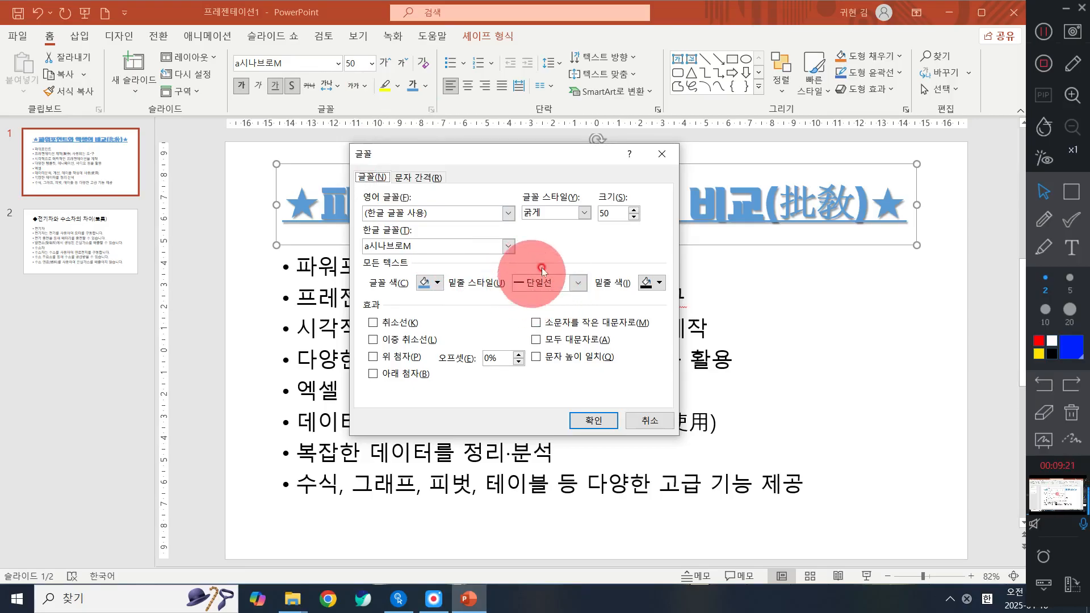
pyautogui.click(561, 283)
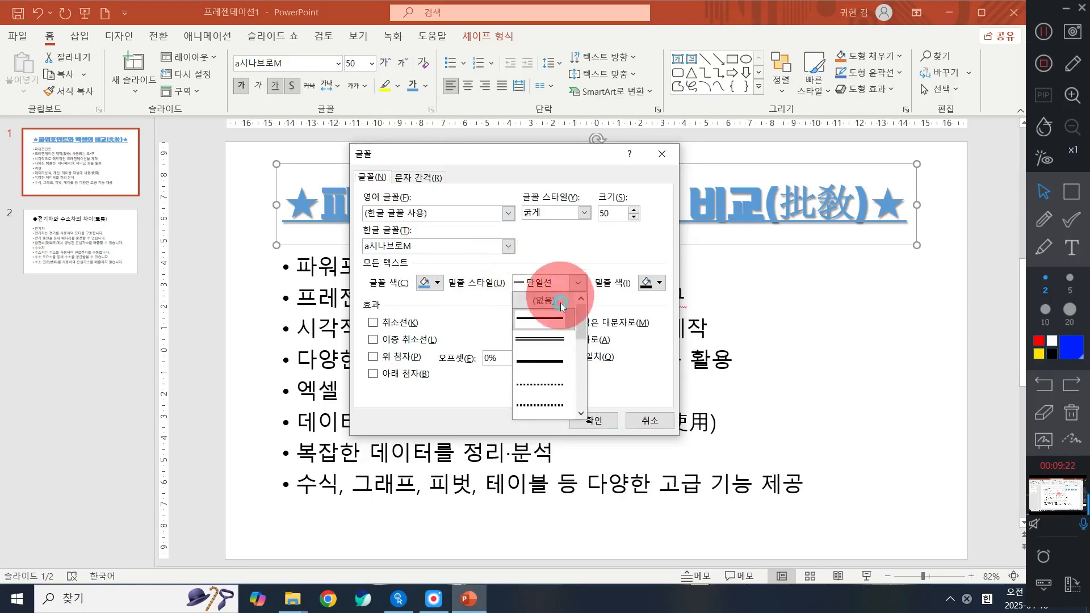
pyautogui.click(550, 345)
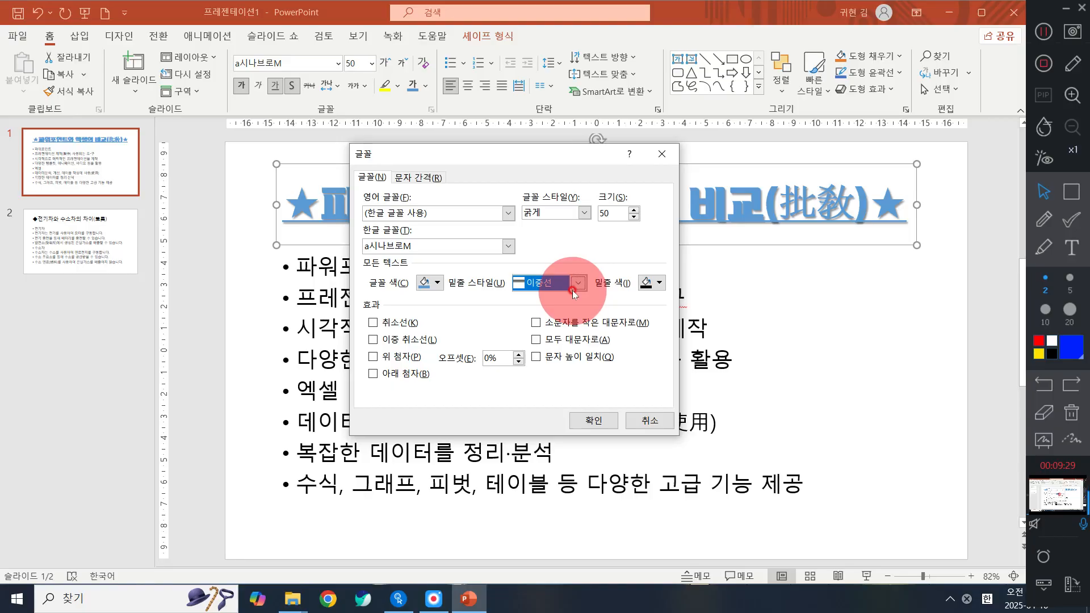
# Set the title's underline colour to the standard light green and apply the font settings
pyautogui.click(657, 285)
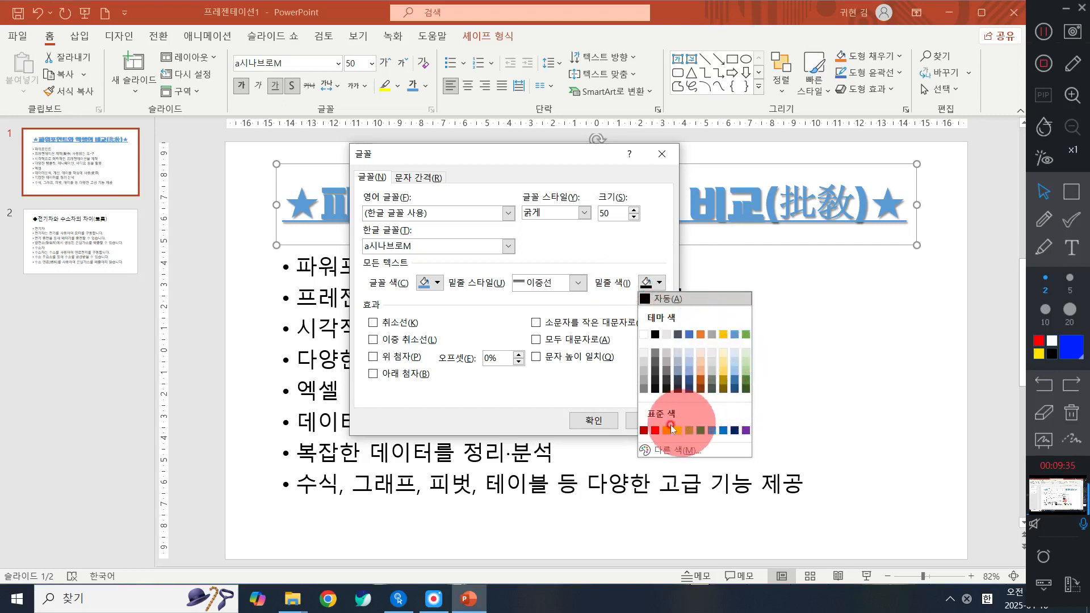
pyautogui.click(700, 430)
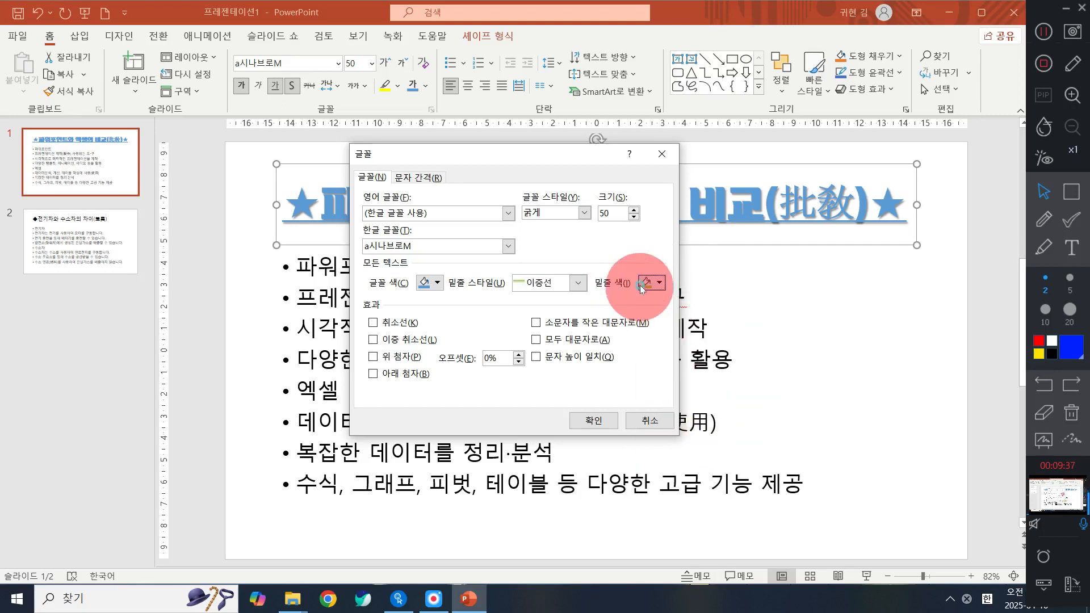
pyautogui.click(651, 282)
pyautogui.click(701, 430)
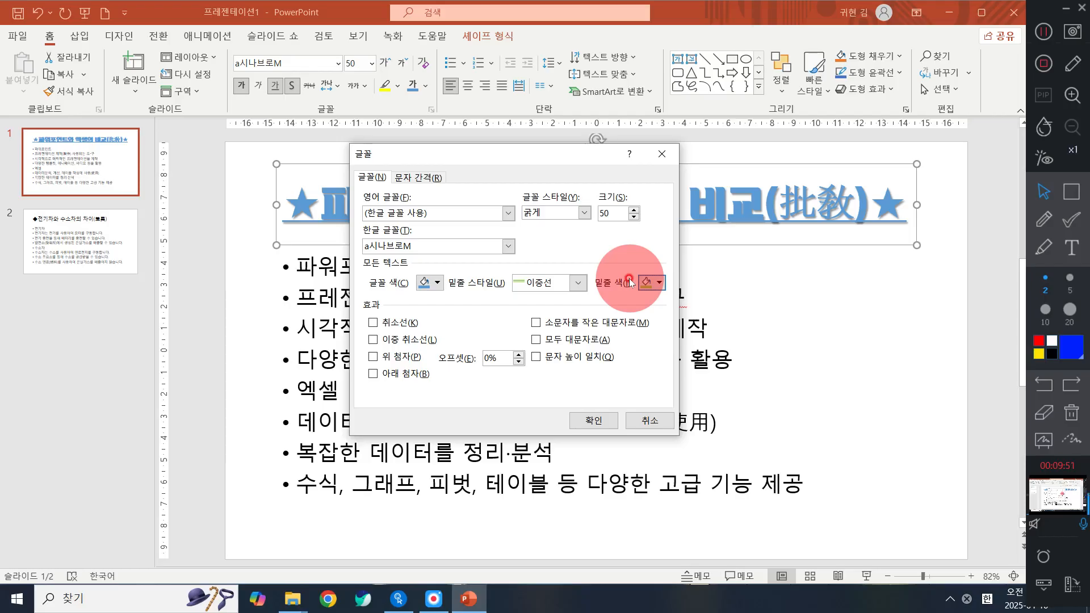
pyautogui.click(596, 418)
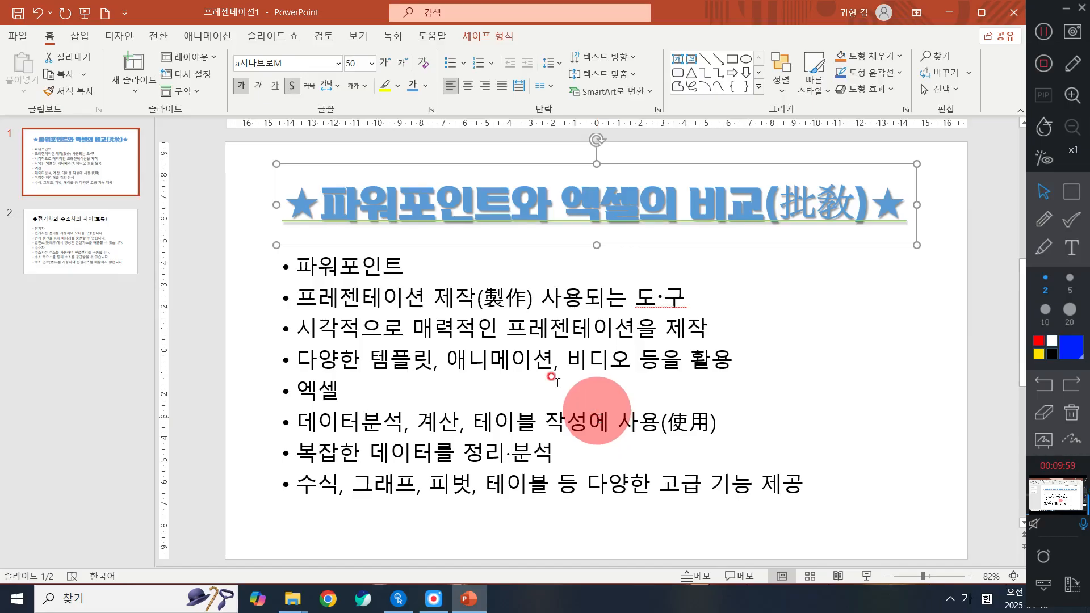
# Select the 파워포인트 and 엑셀 subheadings together and change their font to a그해여름
pyautogui.click(517, 294)
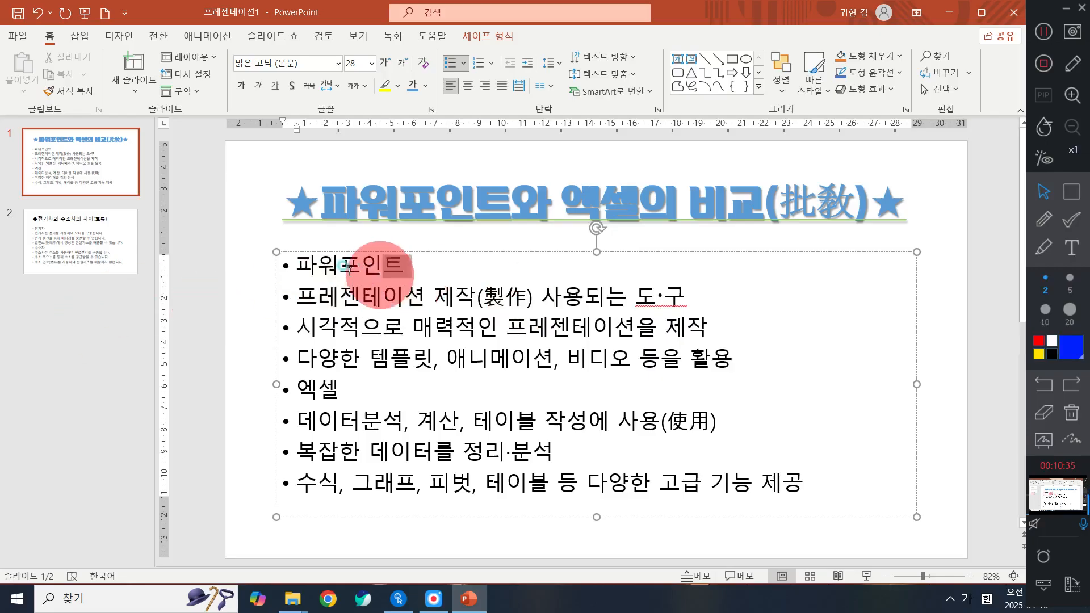
pyautogui.moveTo(413, 267); pyautogui.dragTo(291, 270)
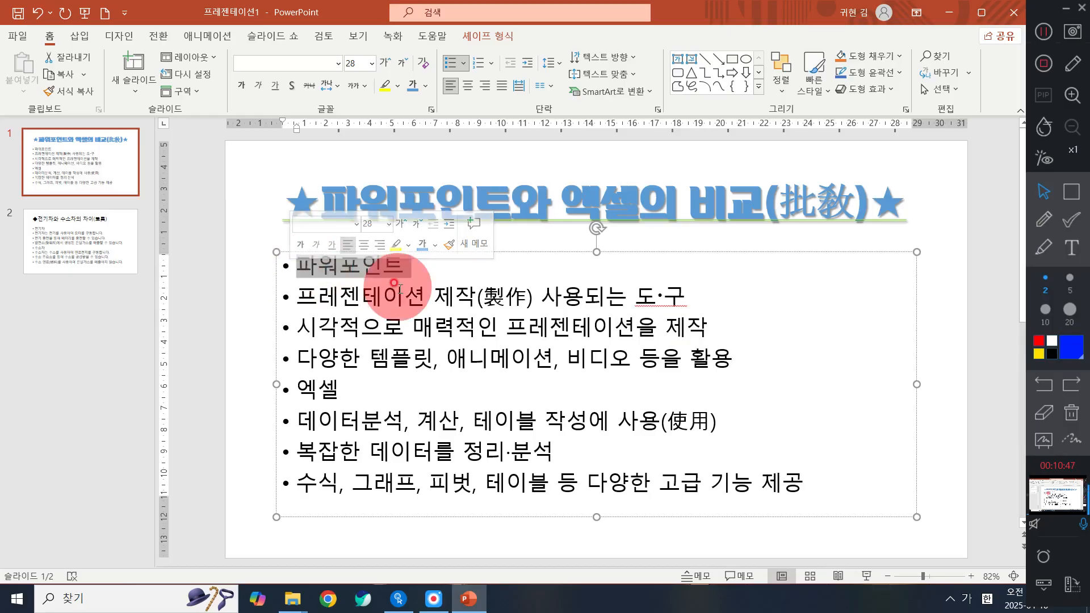
pyautogui.click(424, 262)
pyautogui.click(267, 269)
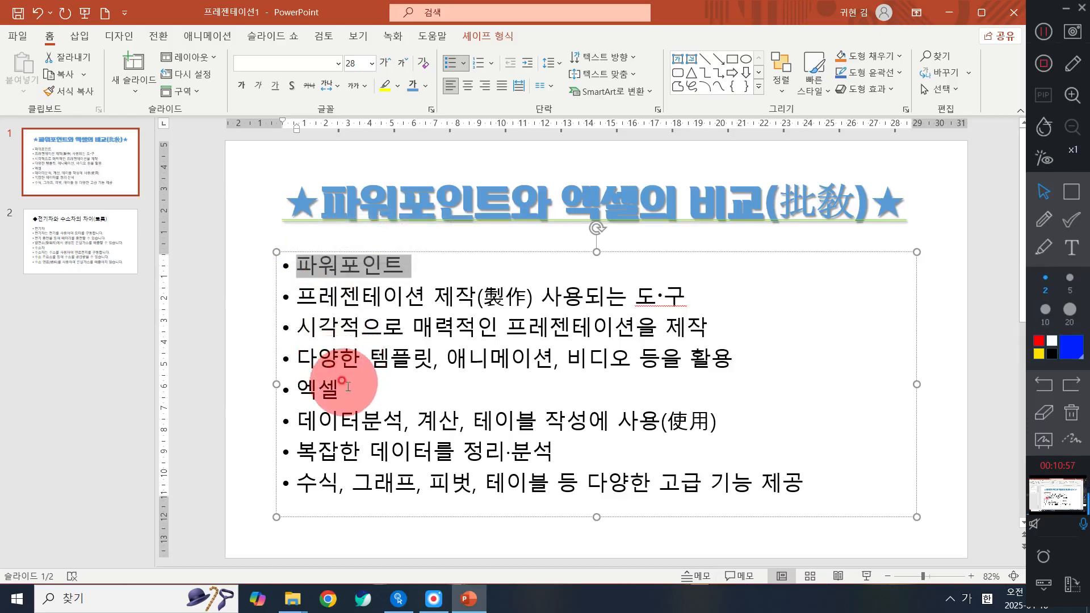
pyautogui.keyDown('ctrl'); pyautogui.click(259, 388); pyautogui.keyUp('ctrl')
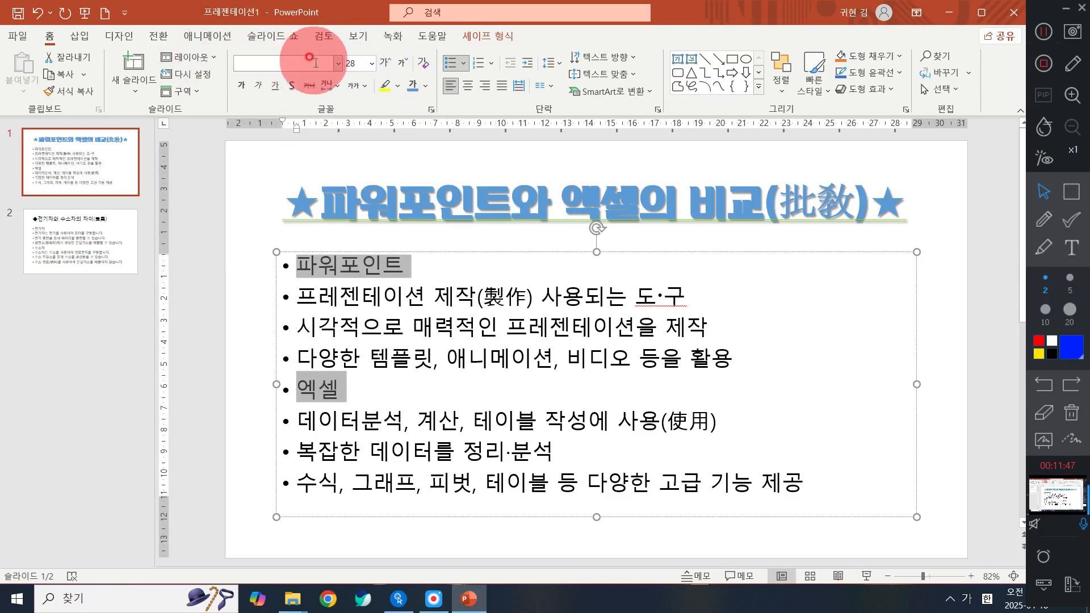
pyautogui.click(339, 64)
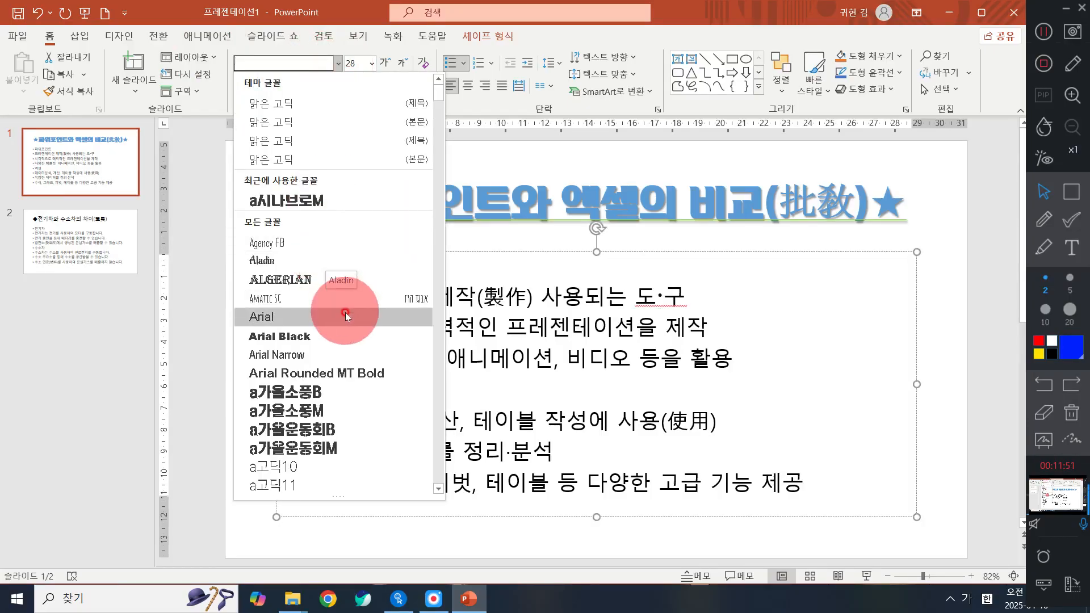
pyautogui.scroll(-4, 345, 315)
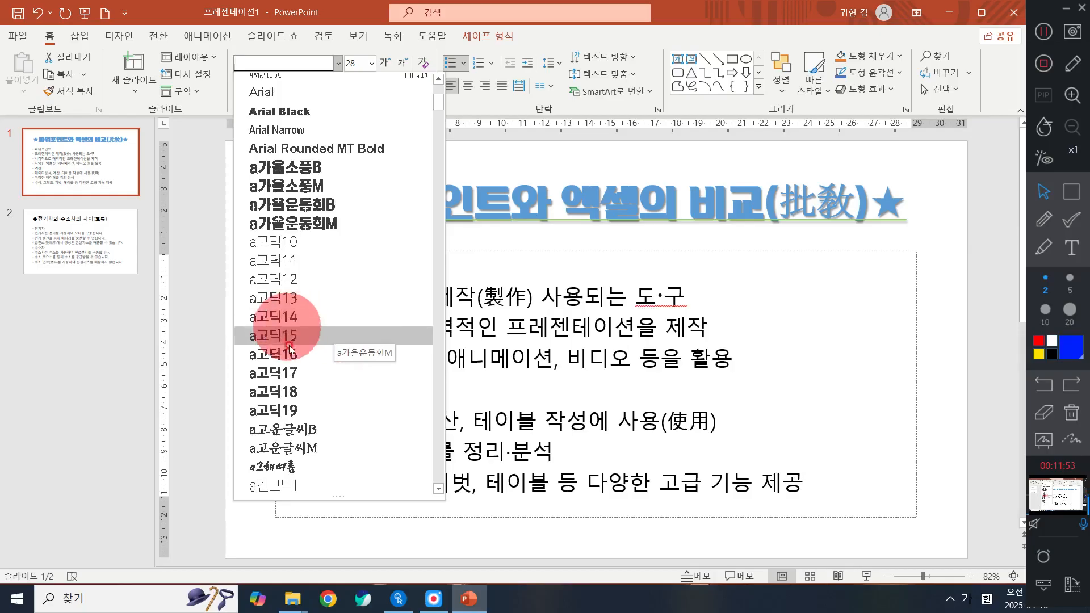
pyautogui.click(273, 466)
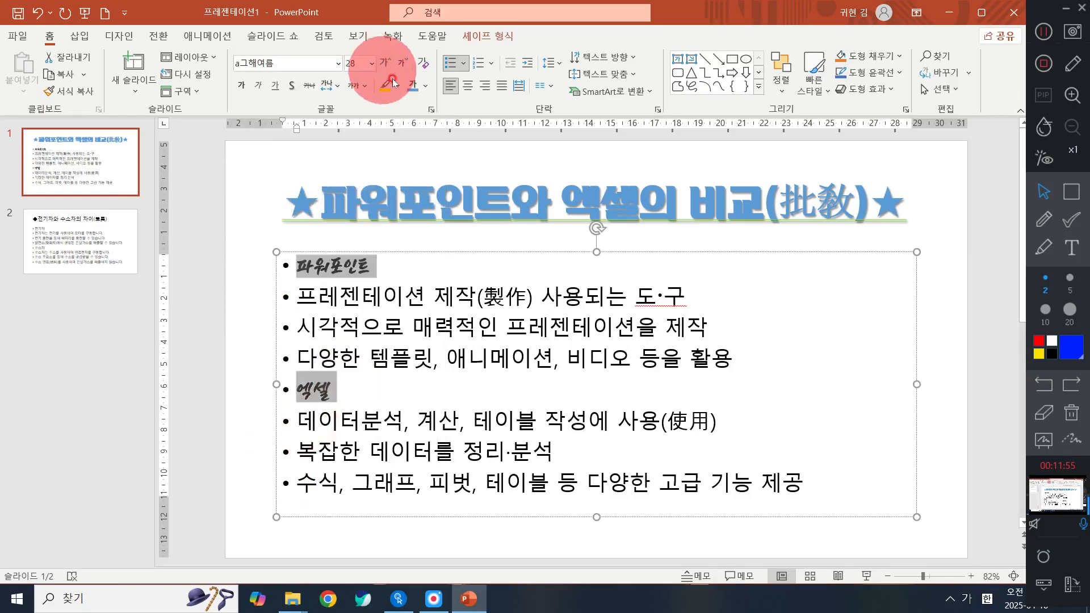
# Set the font size of the 파워포인트 and 엑셀 subheadings to 35
pyautogui.click(353, 62)
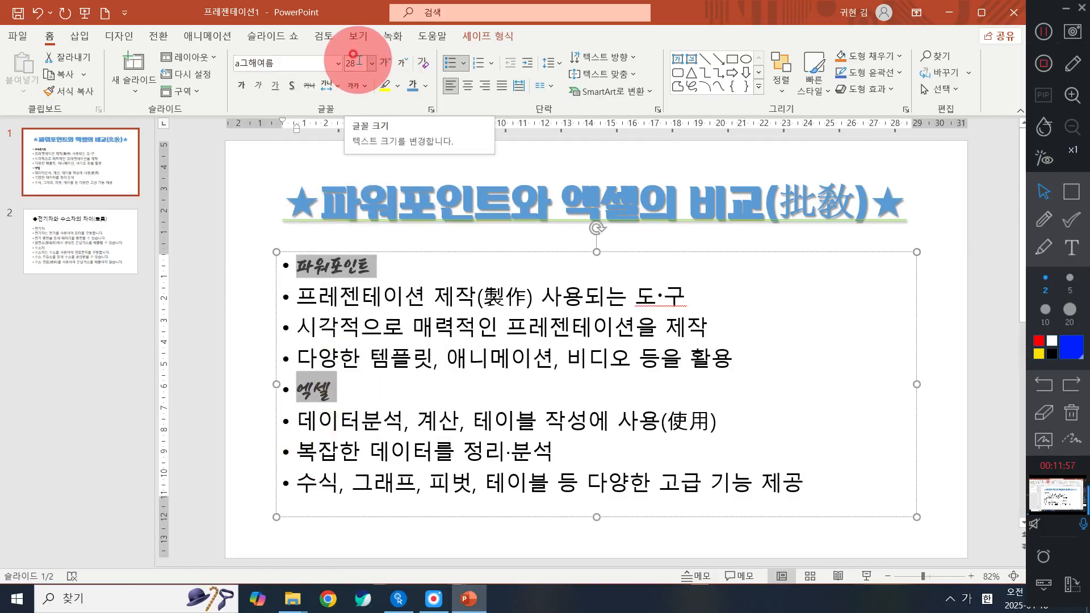
pyautogui.click(353, 61)
pyautogui.click(371, 63)
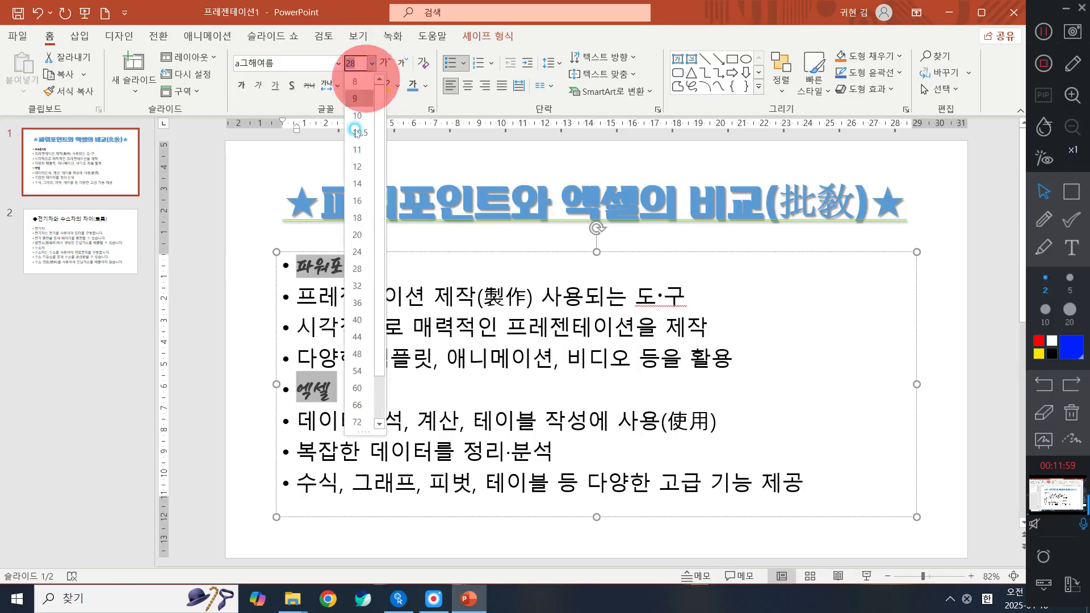
pyautogui.click(353, 263)
pyautogui.click(353, 62)
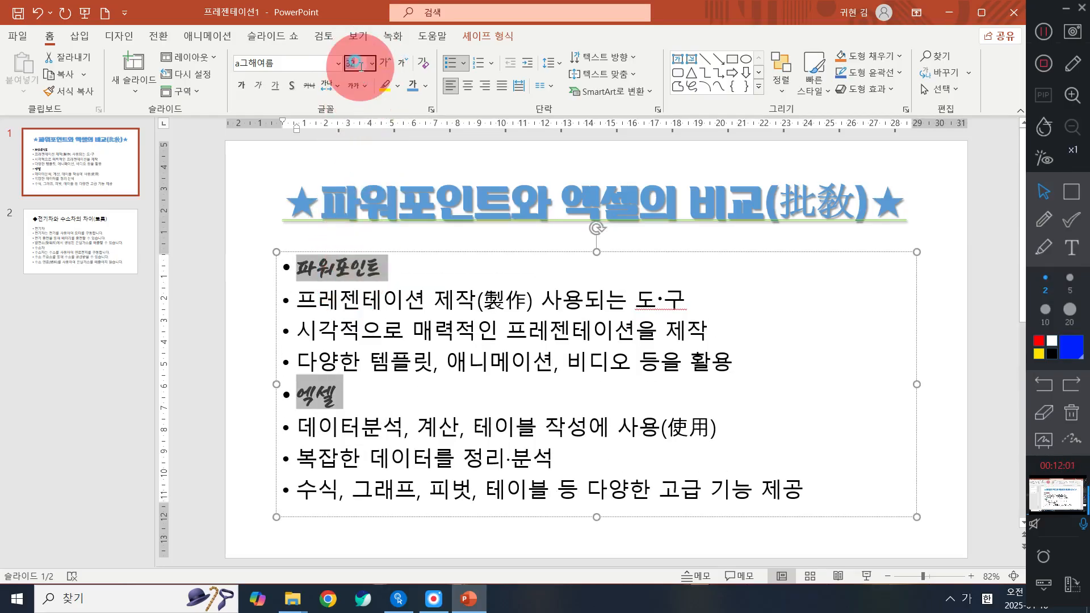
pyautogui.write('35')
pyautogui.press('Return')
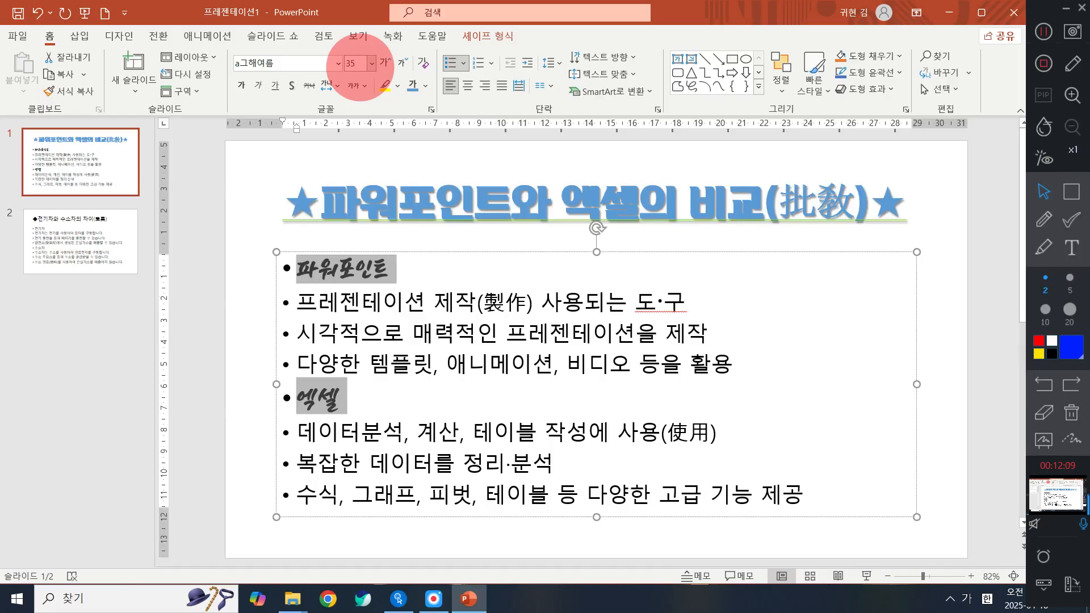
# Underline the two selected subheadings and highlight their text in yellow
pyautogui.click(277, 88)
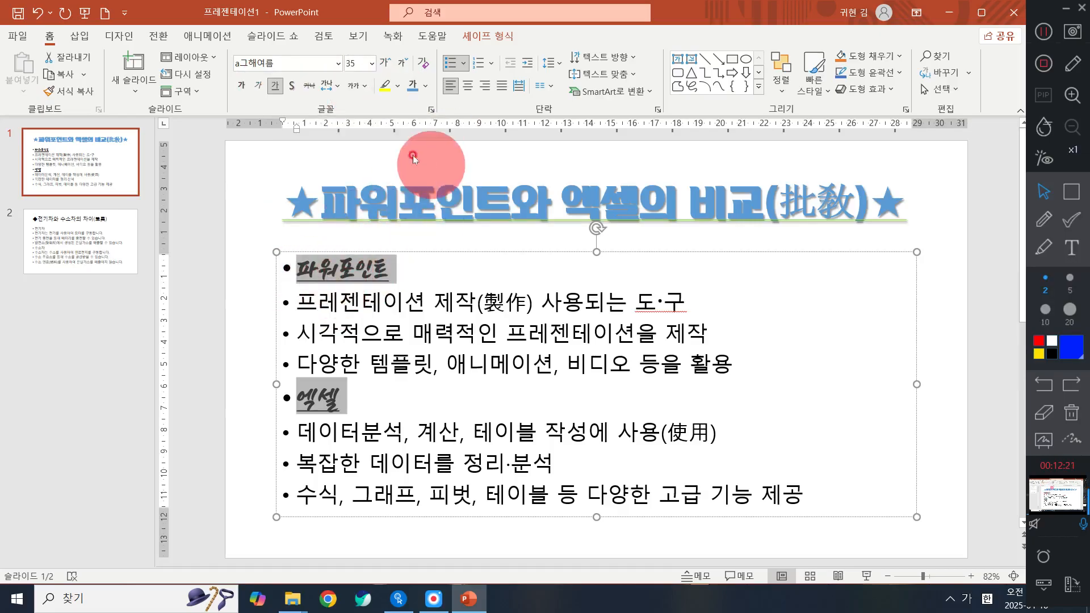
pyautogui.click(399, 85)
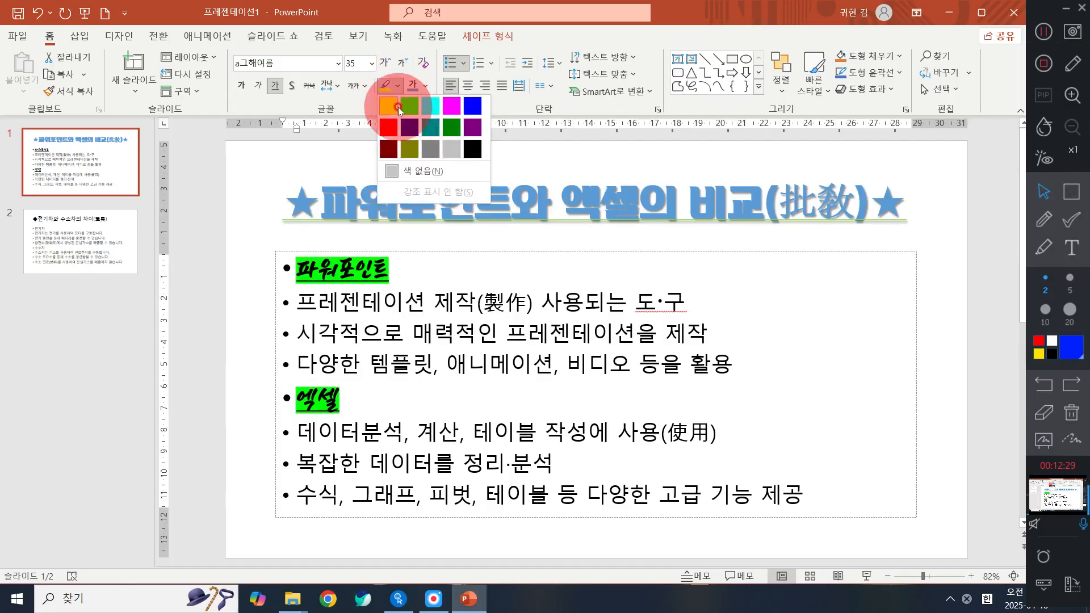
pyautogui.click(390, 106)
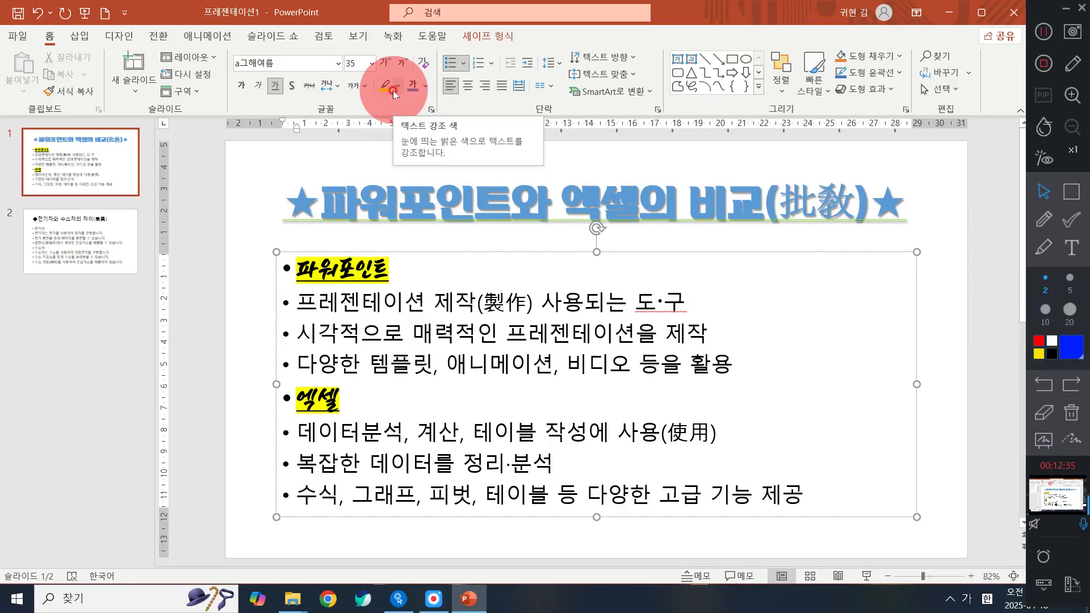
# Reselect the 파워포인트 and 엑셀 subheadings and change their text colour to the standard red
pyautogui.click(425, 86)
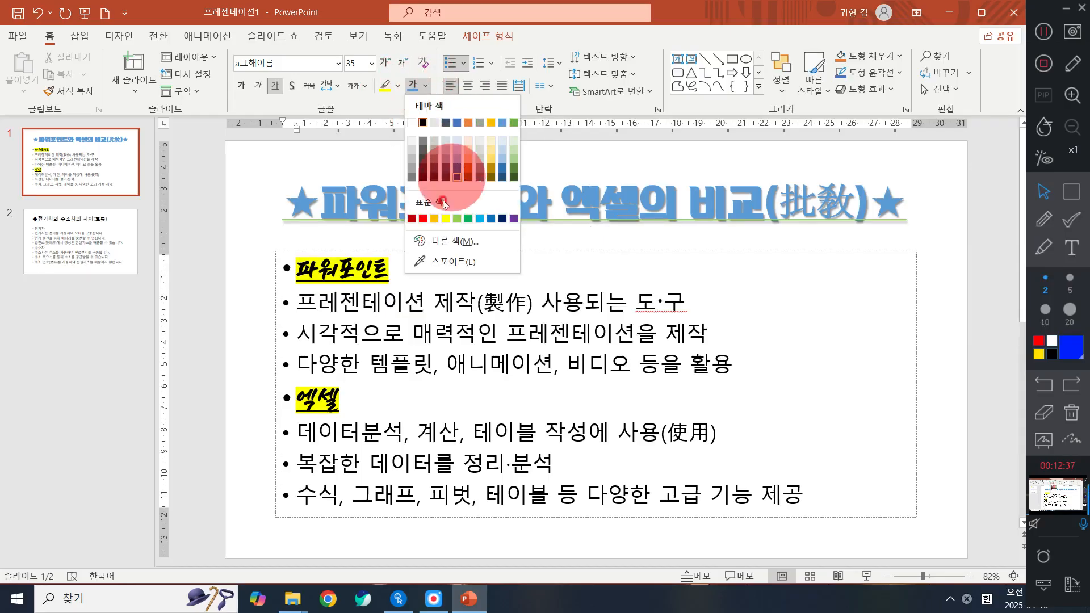
pyautogui.click(423, 219)
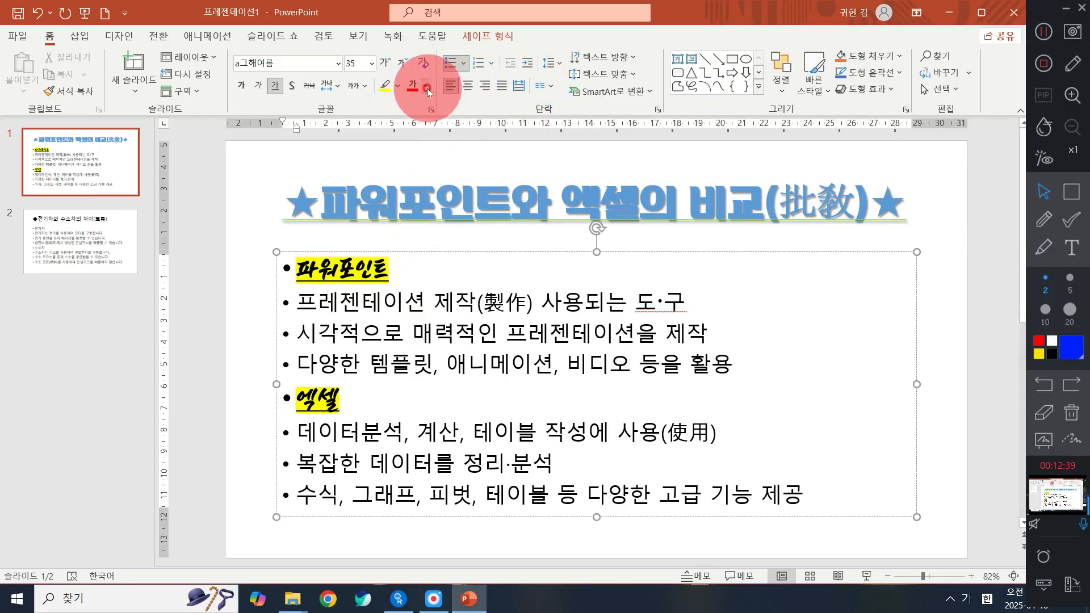
pyautogui.moveTo(398, 266); pyautogui.dragTo(263, 250)
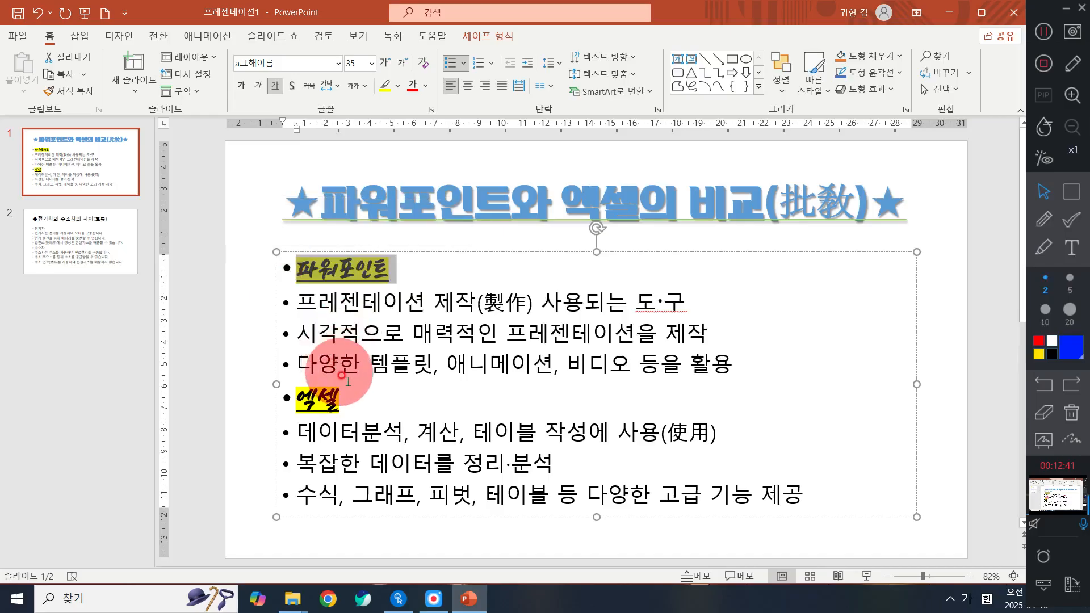
pyautogui.moveTo(353, 391); pyautogui.dragTo(221, 393)
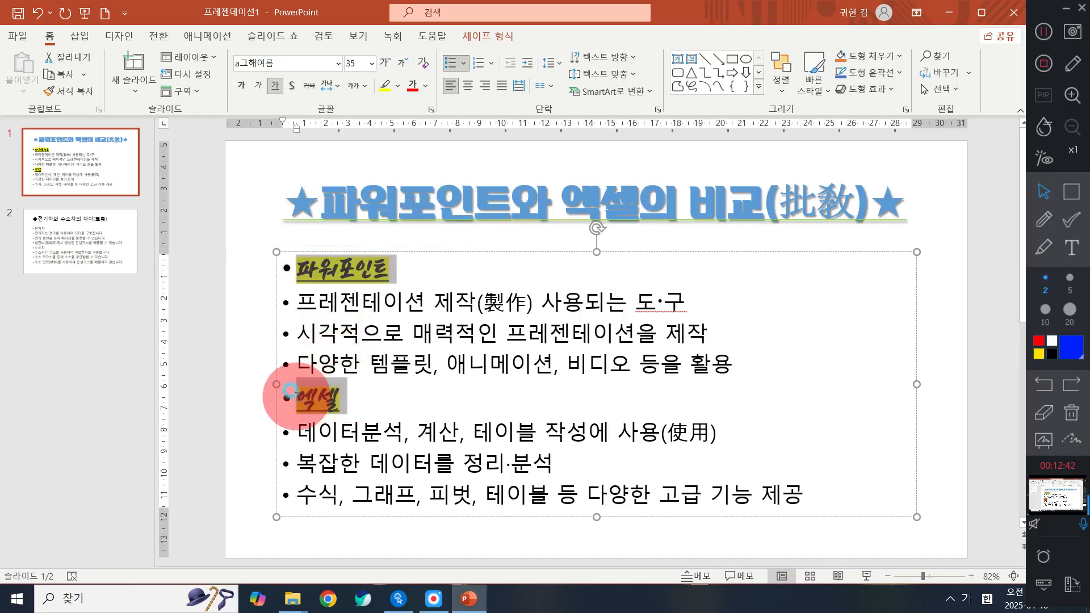
pyautogui.click(415, 95)
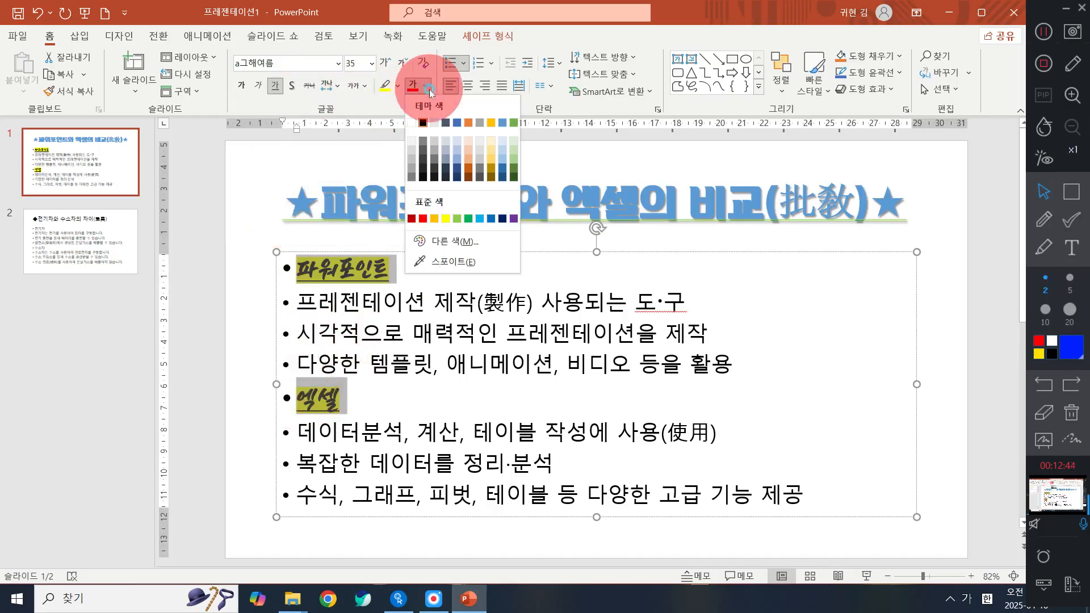
pyautogui.click(424, 218)
pyautogui.click(382, 295)
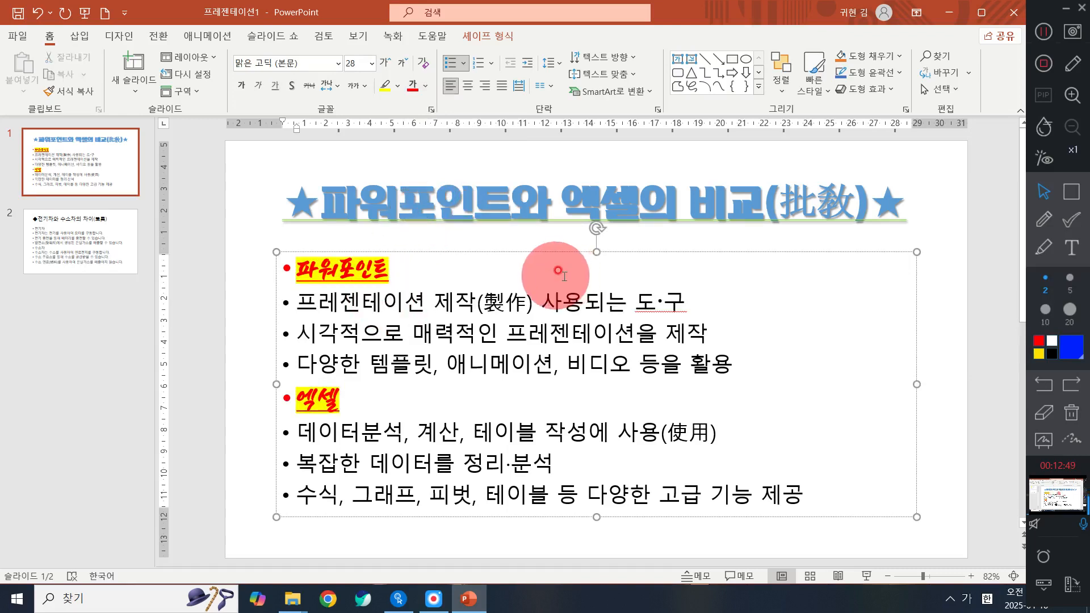
pyautogui.moveTo(731, 365); pyautogui.dragTo(284, 305)
pyautogui.click(779, 392)
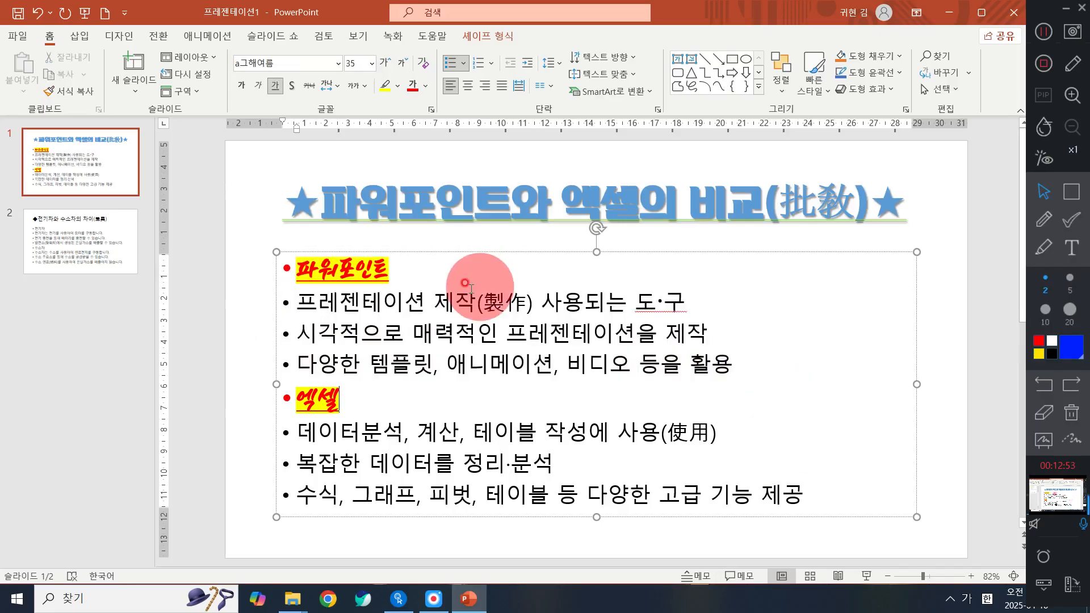
pyautogui.click(1043, 219)
pyautogui.click(1070, 278)
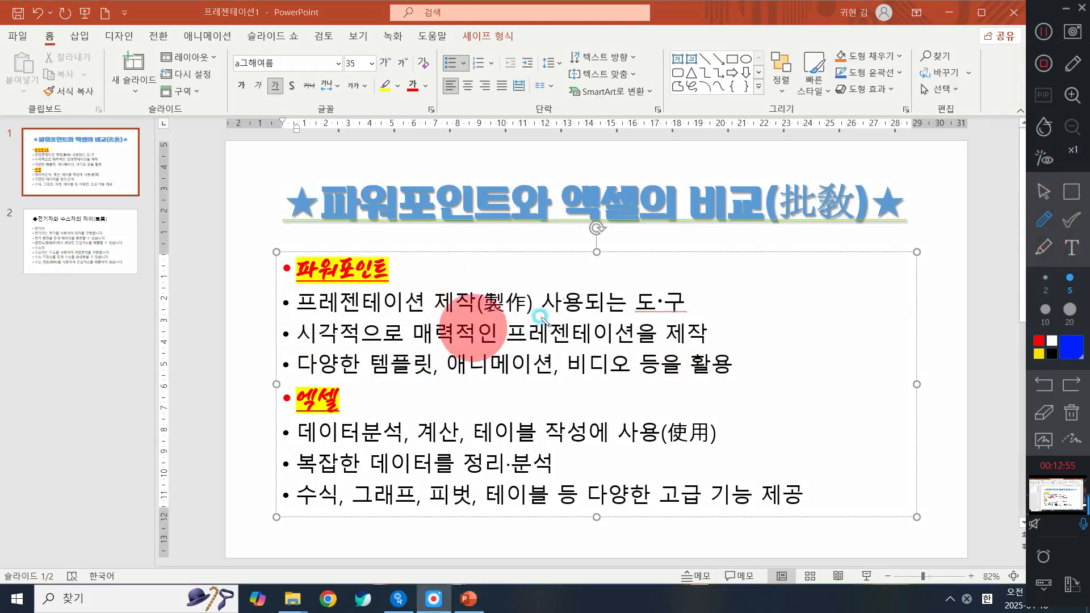
pyautogui.moveTo(730, 296)
pyautogui.mouseDown()
pyautogui.moveTo(755, 339)
pyautogui.moveTo(732, 357)
pyautogui.moveTo(758, 321)
pyautogui.moveTo(766, 280)
pyautogui.moveTo(433, 268)
pyautogui.moveTo(429, 245)
pyautogui.moveTo(439, 288)
pyautogui.mouseUp()
pyautogui.moveTo(805, 417)
pyautogui.mouseDown()
pyautogui.moveTo(838, 449)
pyautogui.moveTo(812, 488)
pyautogui.mouseUp()
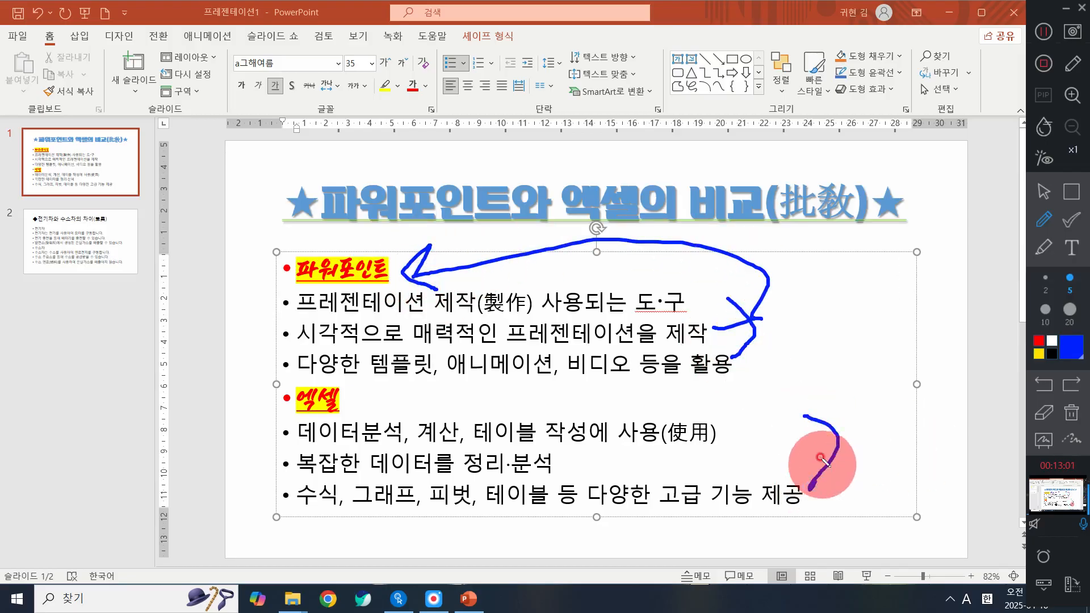
pyautogui.moveTo(828, 443)
pyautogui.mouseDown()
pyautogui.moveTo(843, 442)
pyautogui.moveTo(590, 405)
pyautogui.moveTo(355, 404)
pyautogui.moveTo(394, 388)
pyautogui.moveTo(405, 413)
pyautogui.mouseUp()
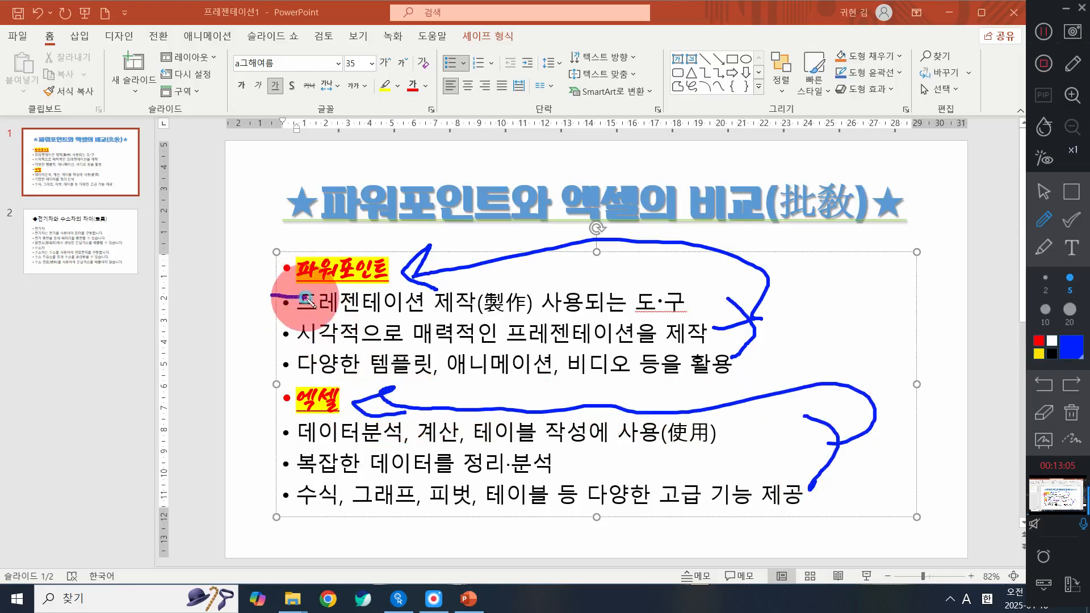
pyautogui.moveTo(271, 296)
pyautogui.mouseDown()
pyautogui.moveTo(307, 299)
pyautogui.moveTo(291, 309)
pyautogui.moveTo(301, 328)
pyautogui.moveTo(288, 342)
pyautogui.moveTo(311, 369)
pyautogui.moveTo(297, 380)
pyautogui.mouseUp()
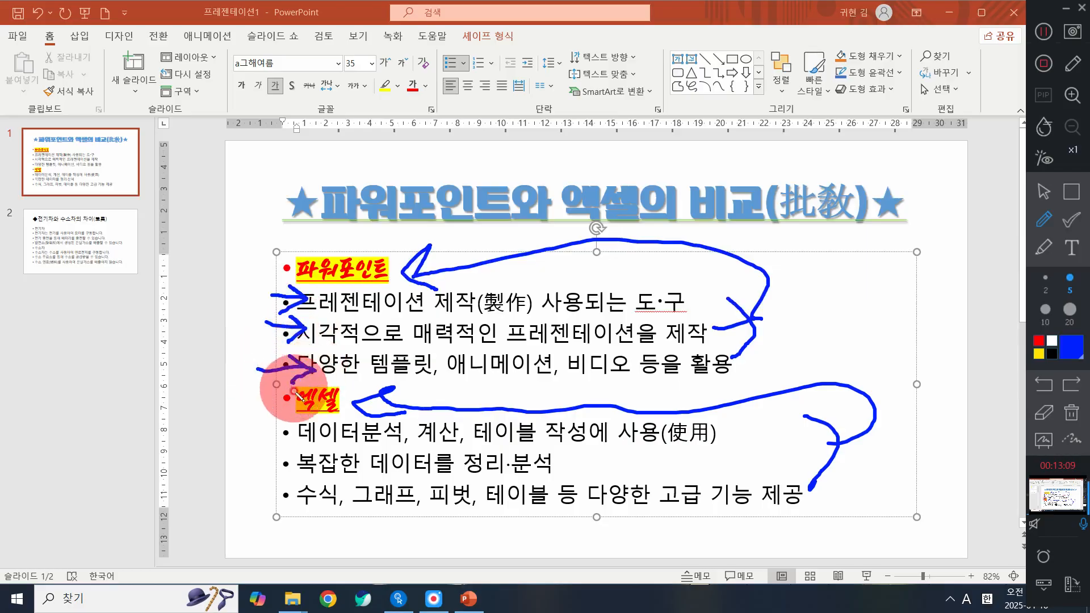
pyautogui.moveTo(270, 431)
pyautogui.mouseDown()
pyautogui.moveTo(331, 430)
pyautogui.moveTo(312, 447)
pyautogui.mouseUp()
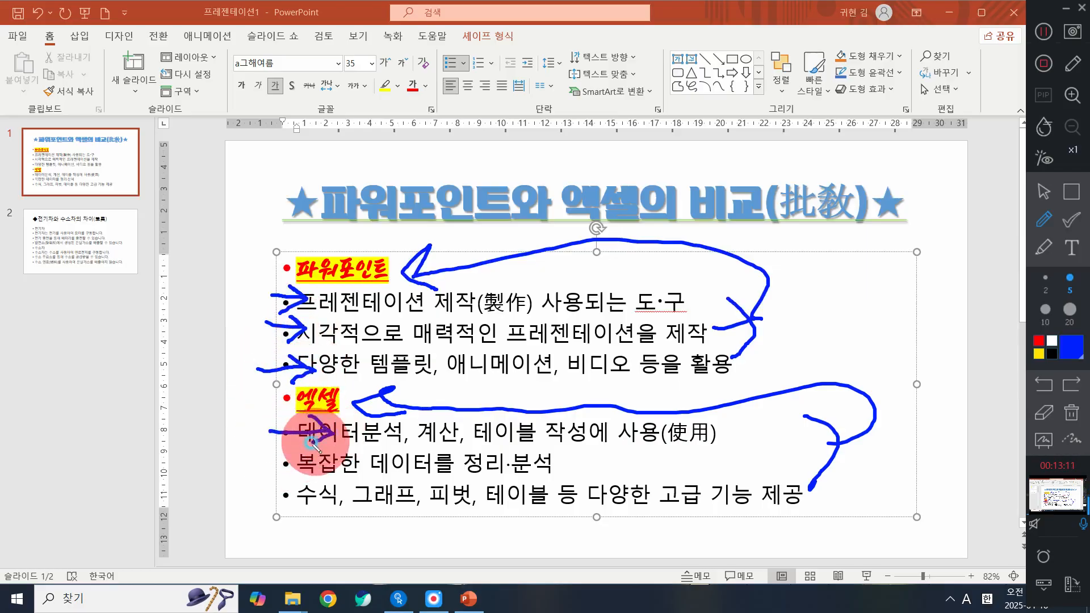
pyautogui.moveTo(257, 473); pyautogui.dragTo(309, 463)
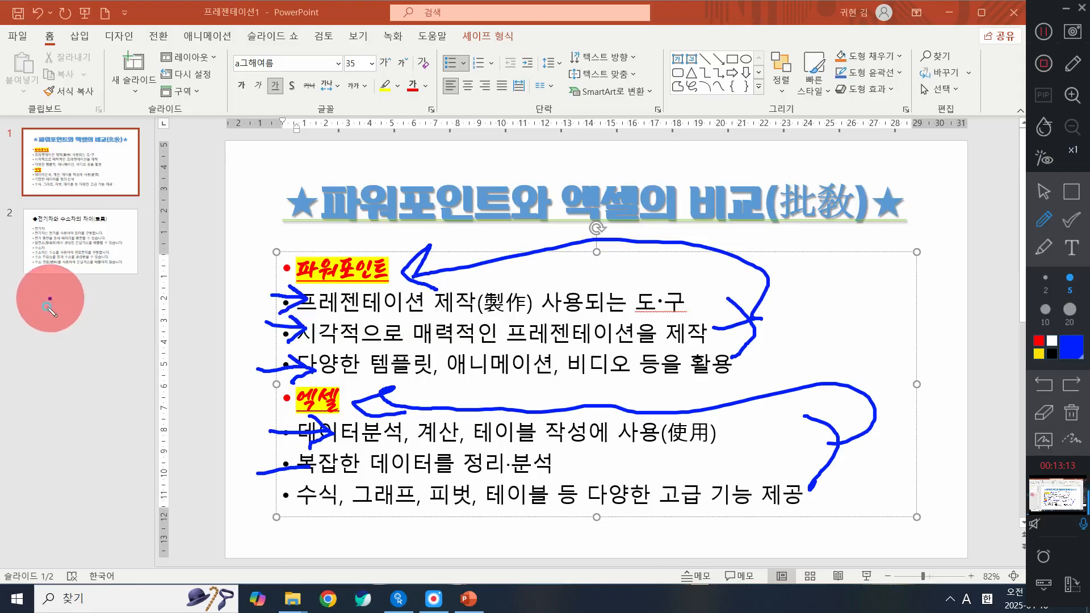
pyautogui.moveTo(48, 299)
pyautogui.mouseDown()
pyautogui.moveTo(64, 320)
pyautogui.moveTo(210, 321)
pyautogui.mouseUp()
pyautogui.click(62, 317)
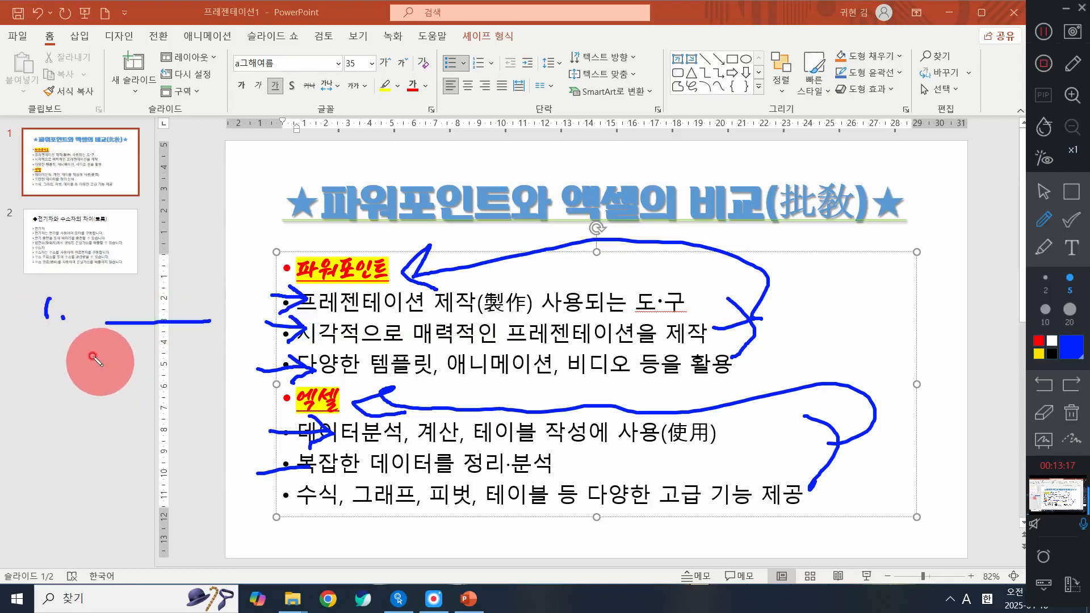
pyautogui.moveTo(83, 352); pyautogui.dragTo(84, 378)
pyautogui.moveTo(101, 350)
pyautogui.mouseDown()
pyautogui.moveTo(134, 375)
pyautogui.moveTo(117, 392)
pyautogui.moveTo(232, 382)
pyautogui.mouseUp()
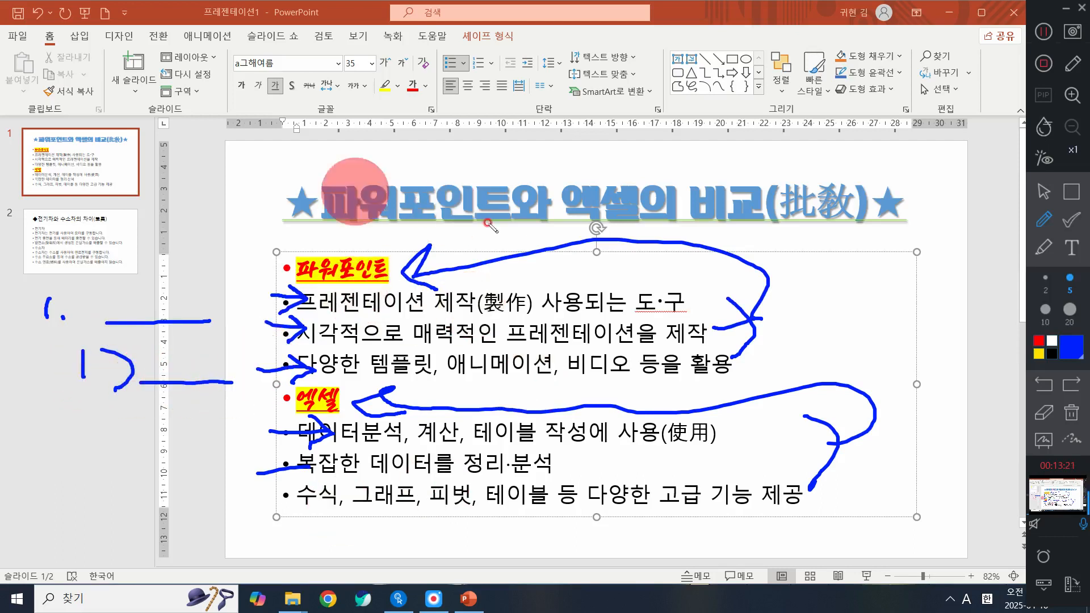
pyautogui.click(1078, 419)
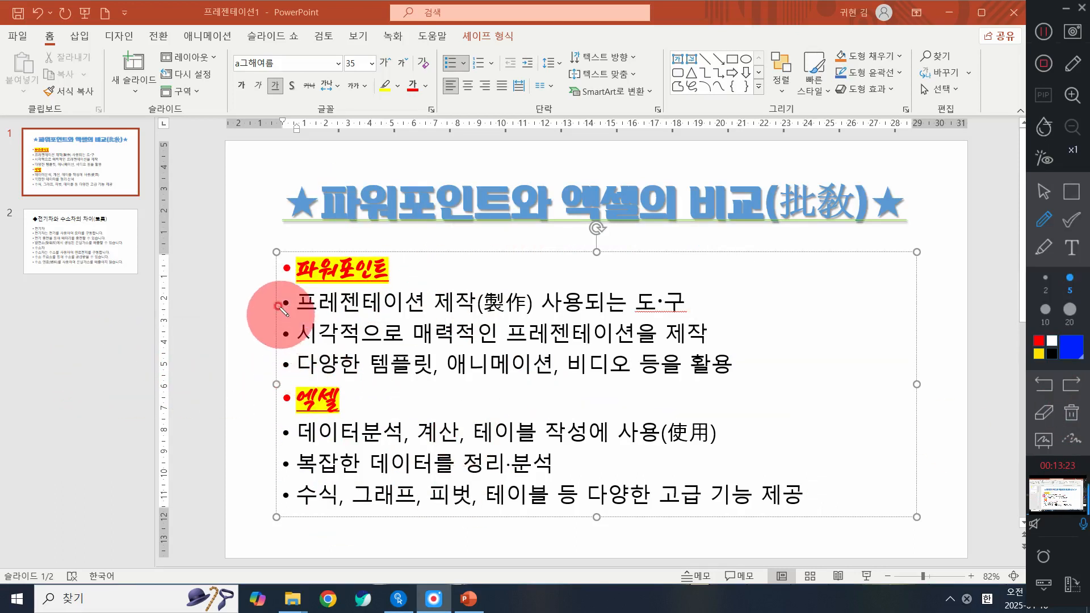
pyautogui.moveTo(289, 249); pyautogui.dragTo(299, 485)
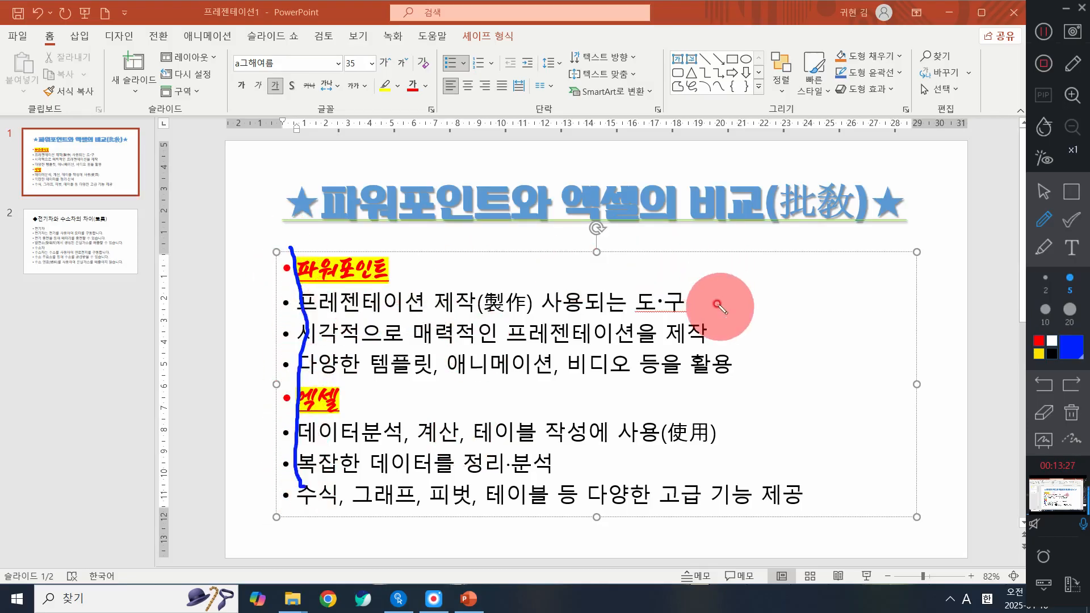
pyautogui.moveTo(716, 304)
pyautogui.mouseDown()
pyautogui.moveTo(718, 358)
pyautogui.moveTo(753, 317)
pyautogui.mouseUp()
pyautogui.moveTo(756, 314); pyautogui.dragTo(740, 330)
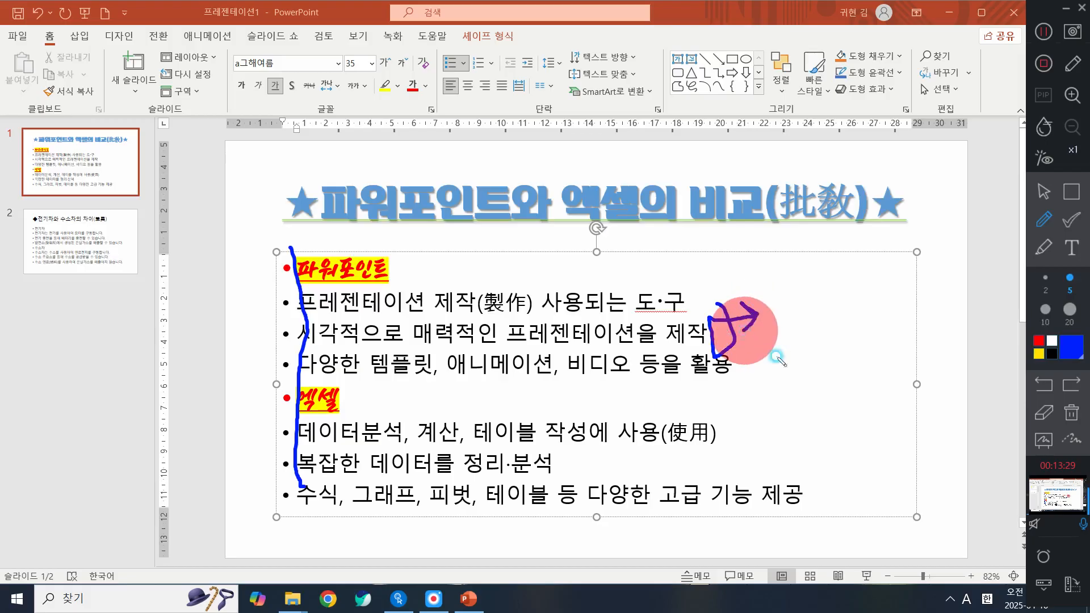
pyautogui.click(1083, 437)
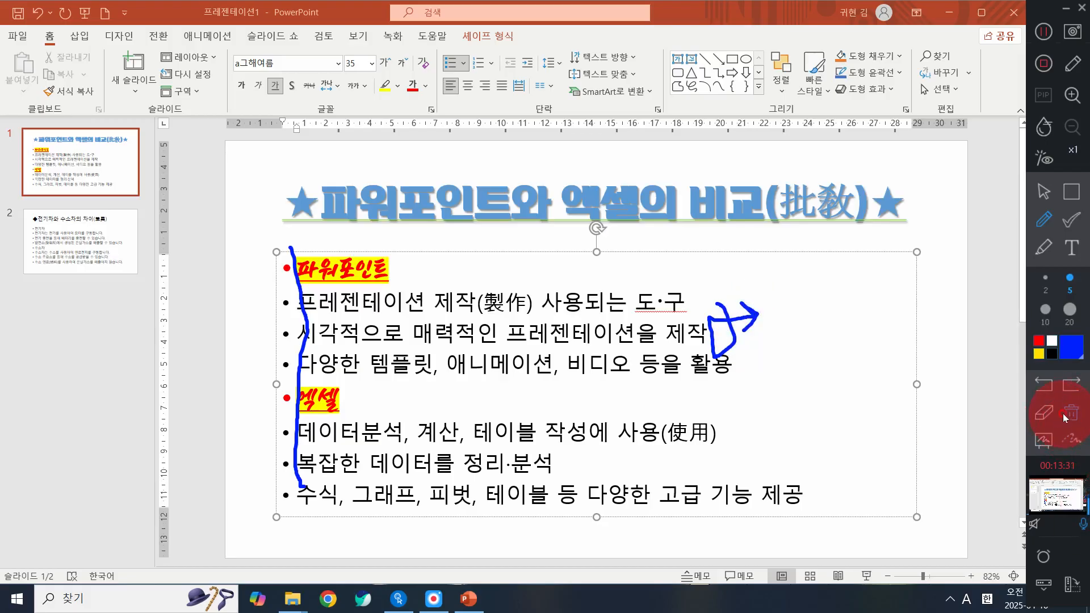
pyautogui.click(1068, 416)
pyautogui.click(1044, 192)
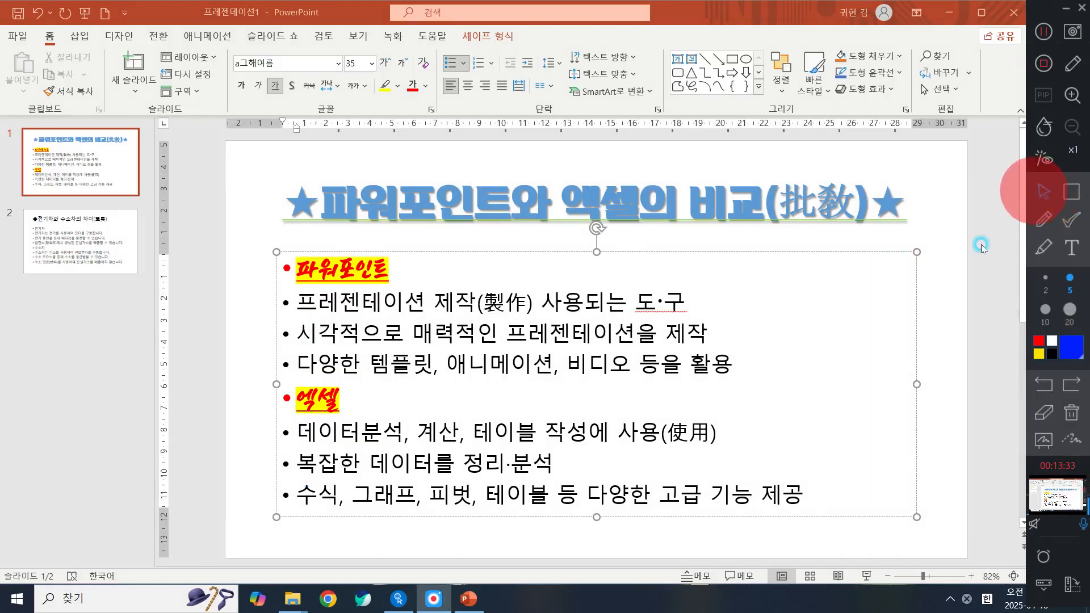
# Select the three bullets under 파워포인트 and the three under 엑셀, and demote them all one list level
pyautogui.click(605, 318)
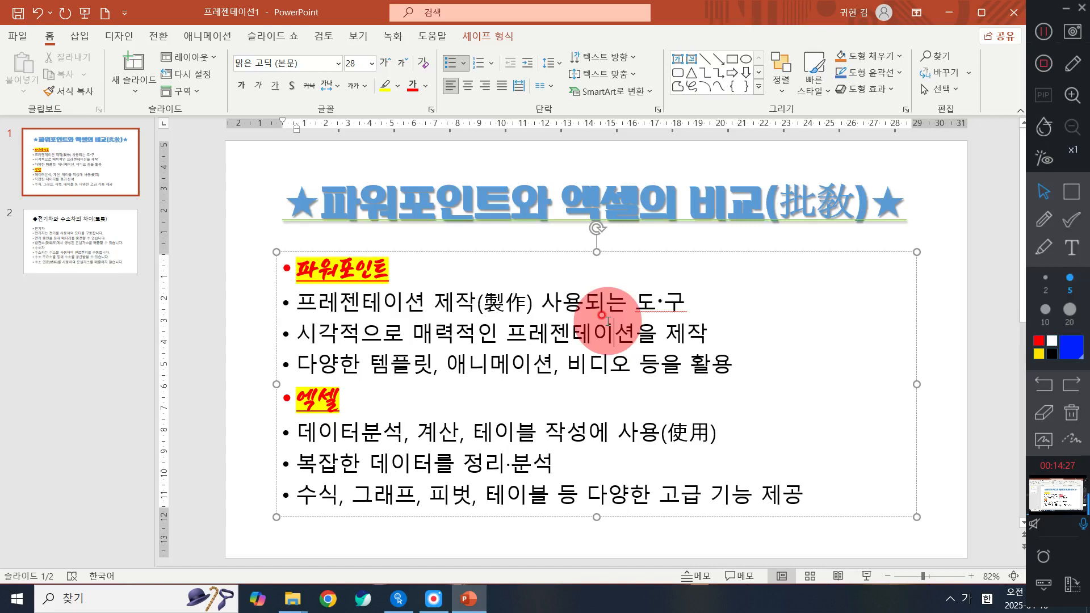
pyautogui.moveTo(741, 368); pyautogui.dragTo(296, 303)
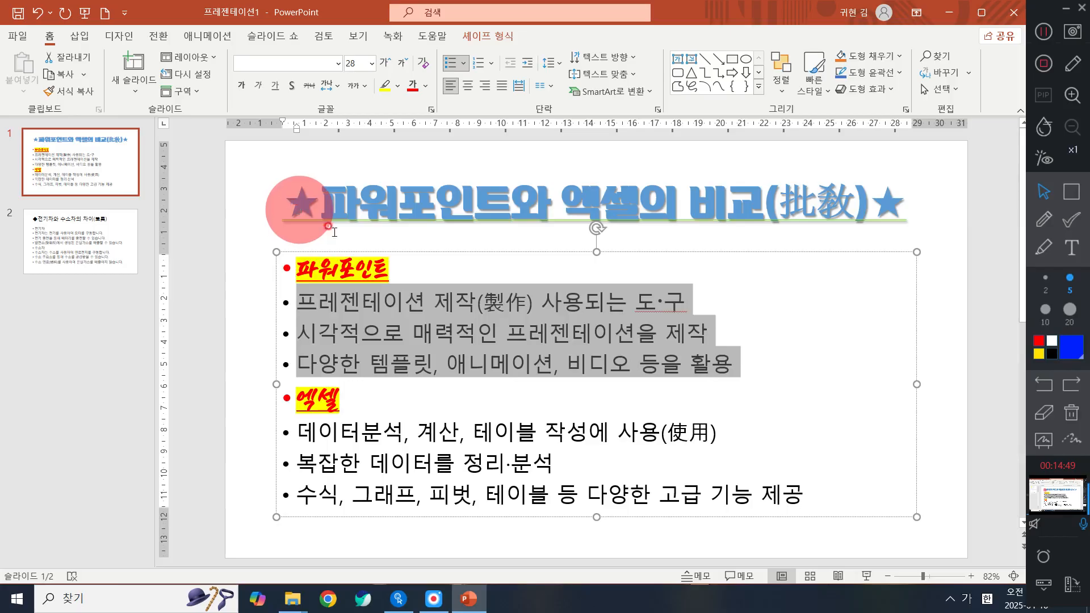
pyautogui.moveTo(829, 494); pyautogui.dragTo(284, 433)
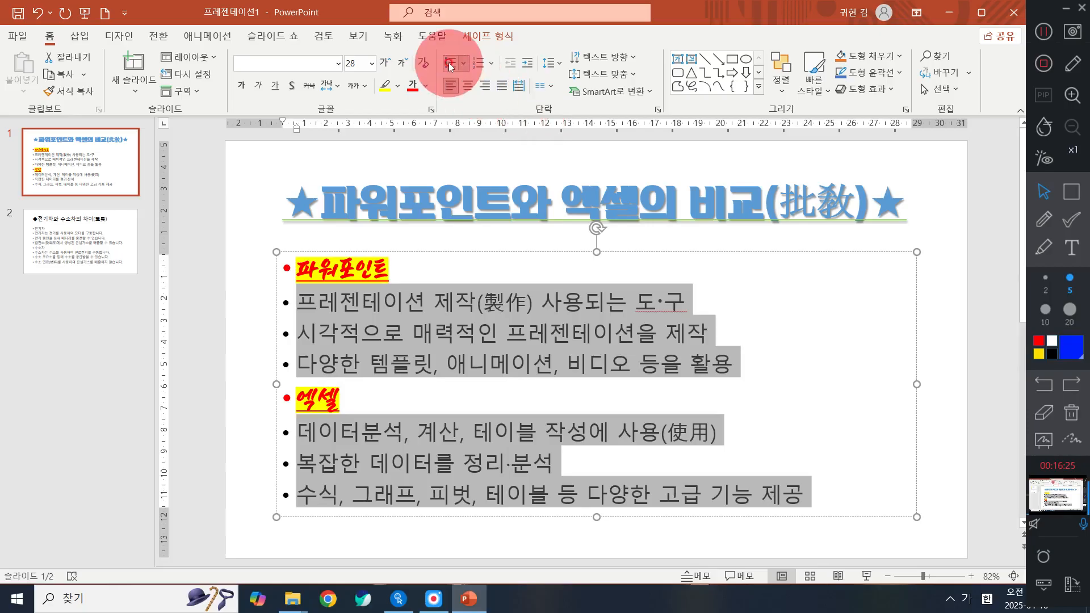
pyautogui.click(527, 64)
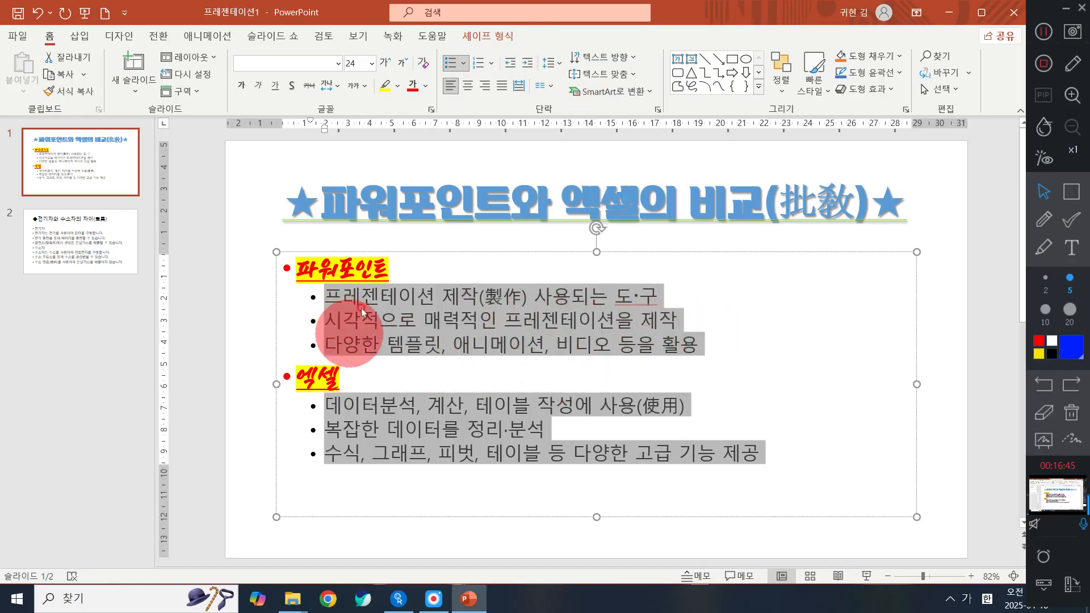
pyautogui.click(392, 292)
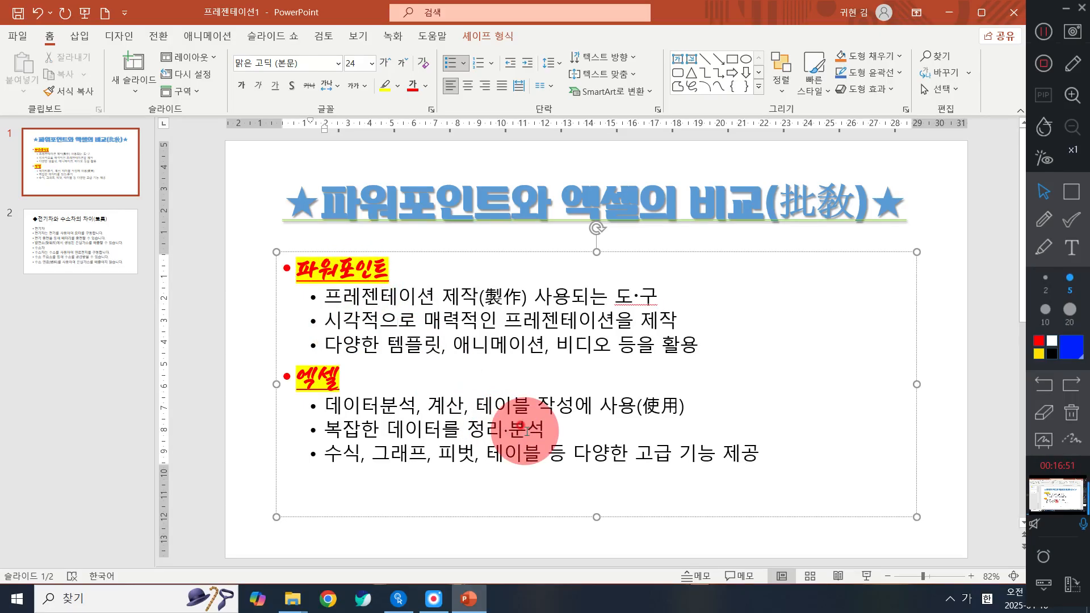
pyautogui.click(37, 13)
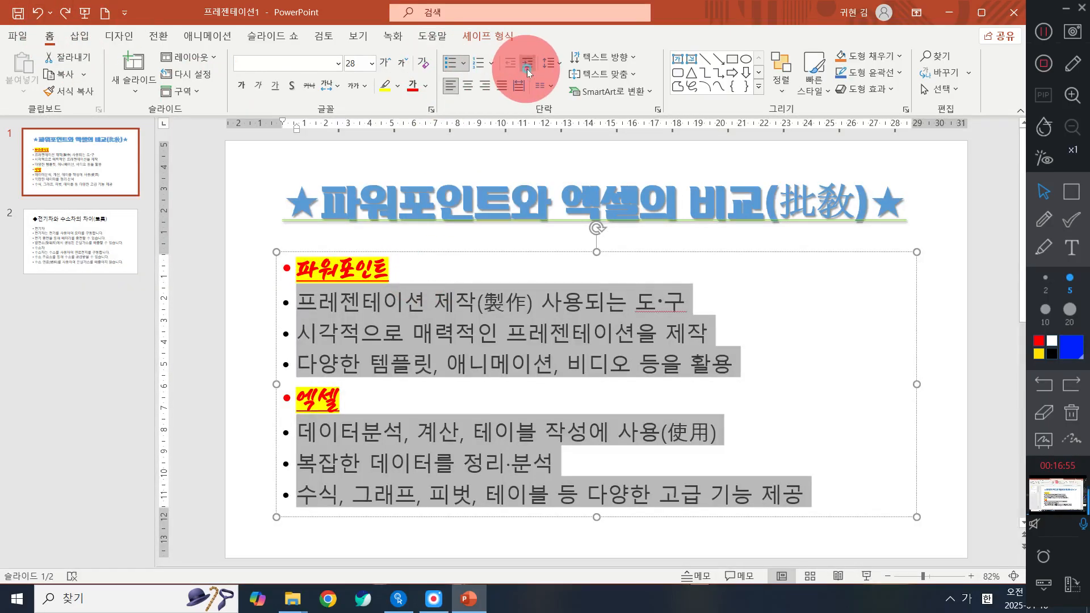
pyautogui.click(527, 69)
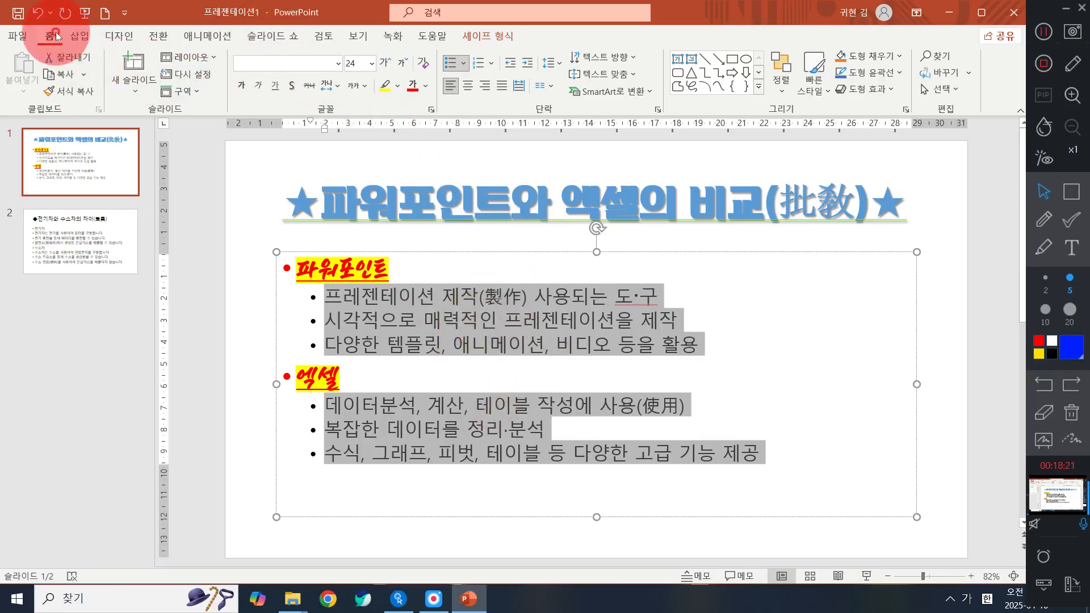
# Change the font of the six selected sub-bullets to a드림고딕1 and their size to 25
pyautogui.click(337, 63)
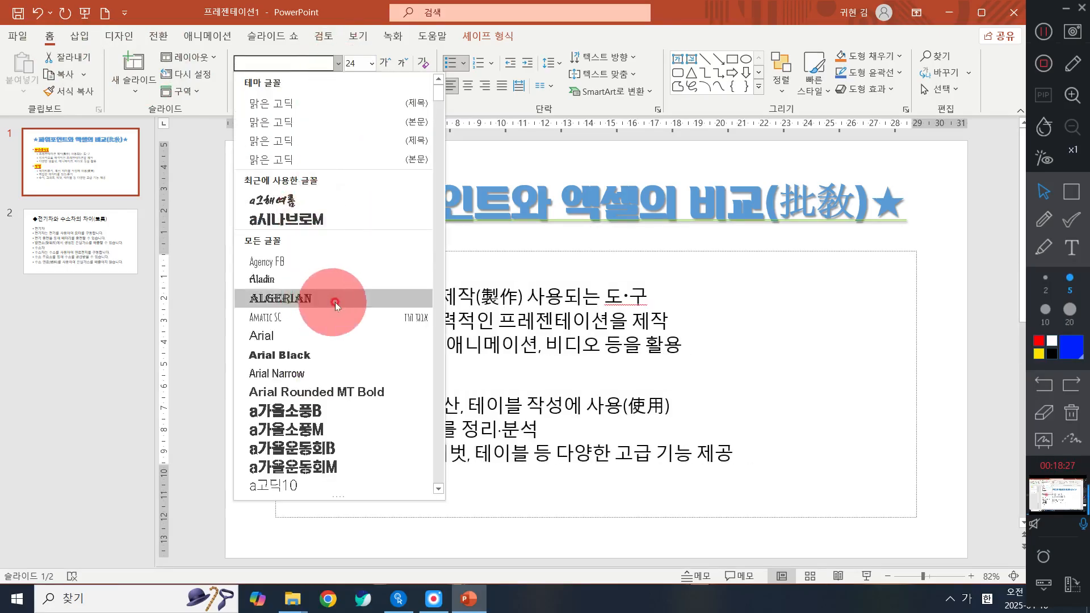
pyautogui.scroll(-10, 341, 263)
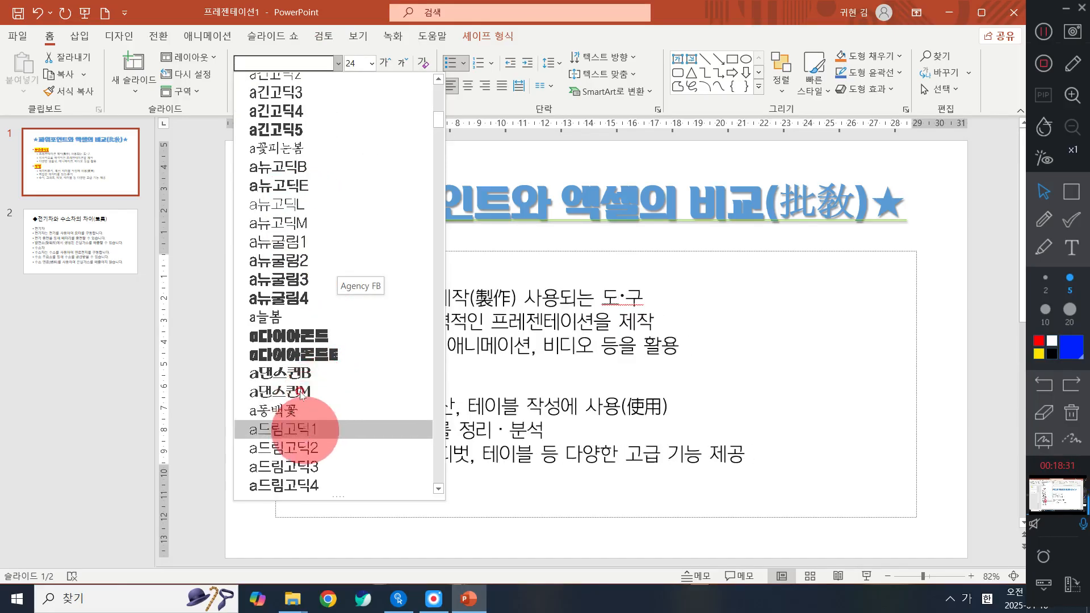
pyautogui.click(301, 429)
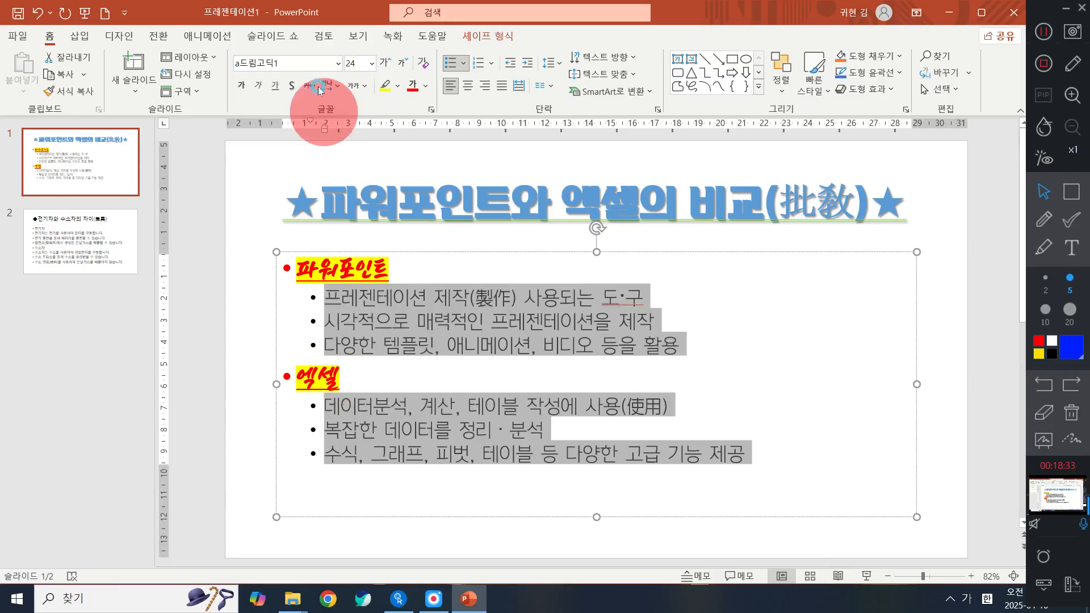
pyautogui.click(355, 62)
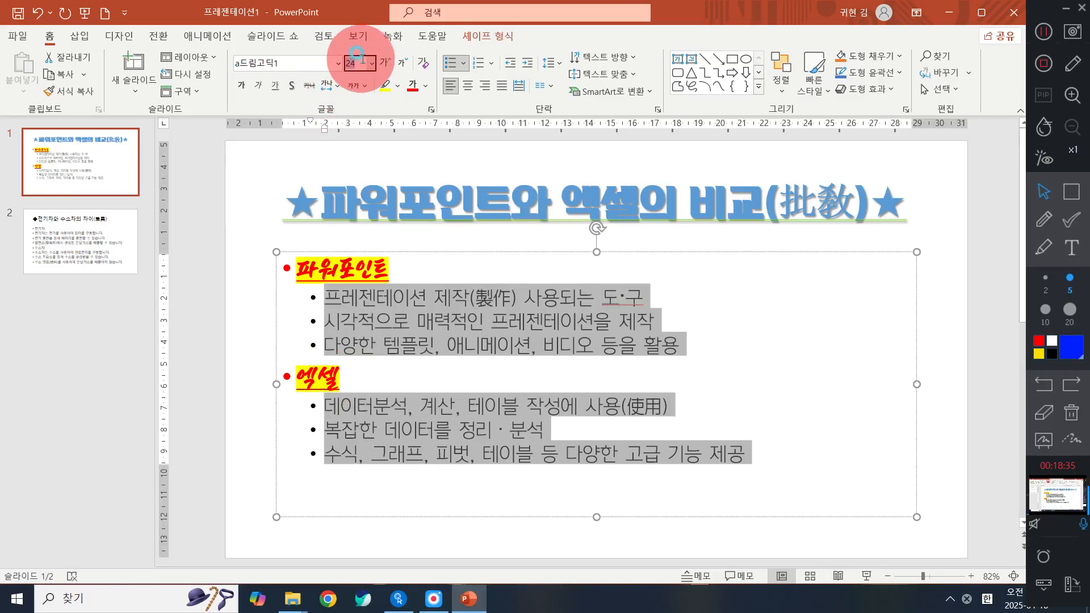
pyautogui.write('25')
pyautogui.press('Return')
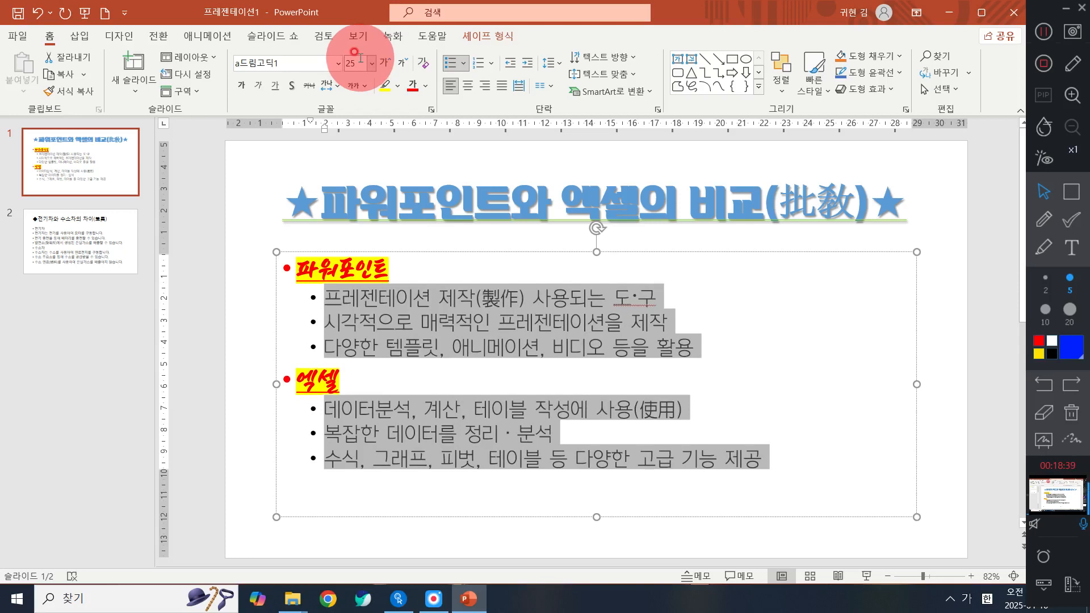
# Set the character spacing of the six selected sub-bullets to 좁게 (tight)
pyautogui.click(330, 85)
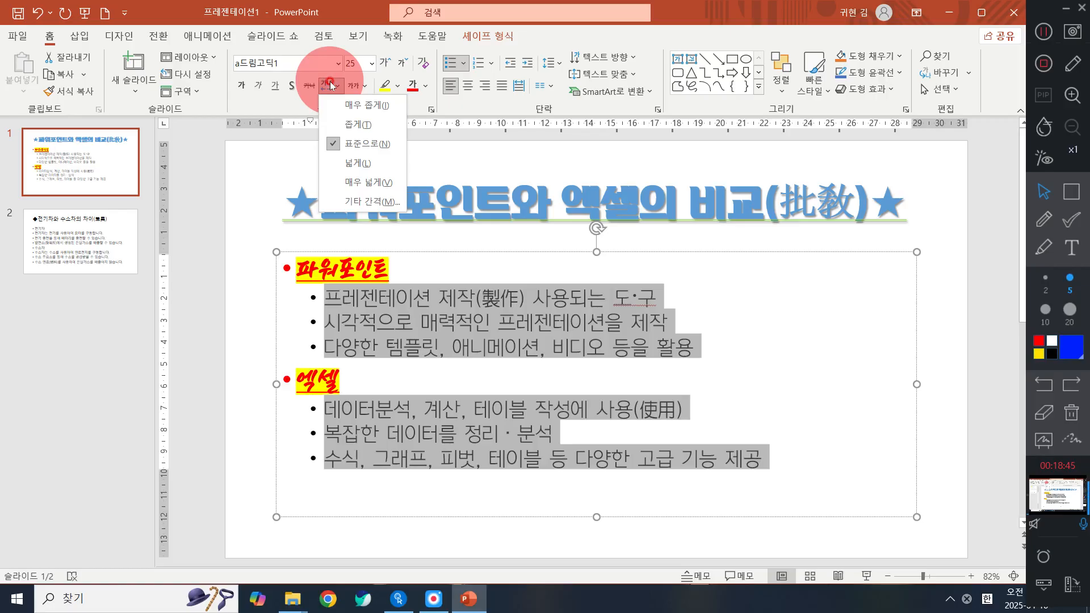
pyautogui.click(287, 114)
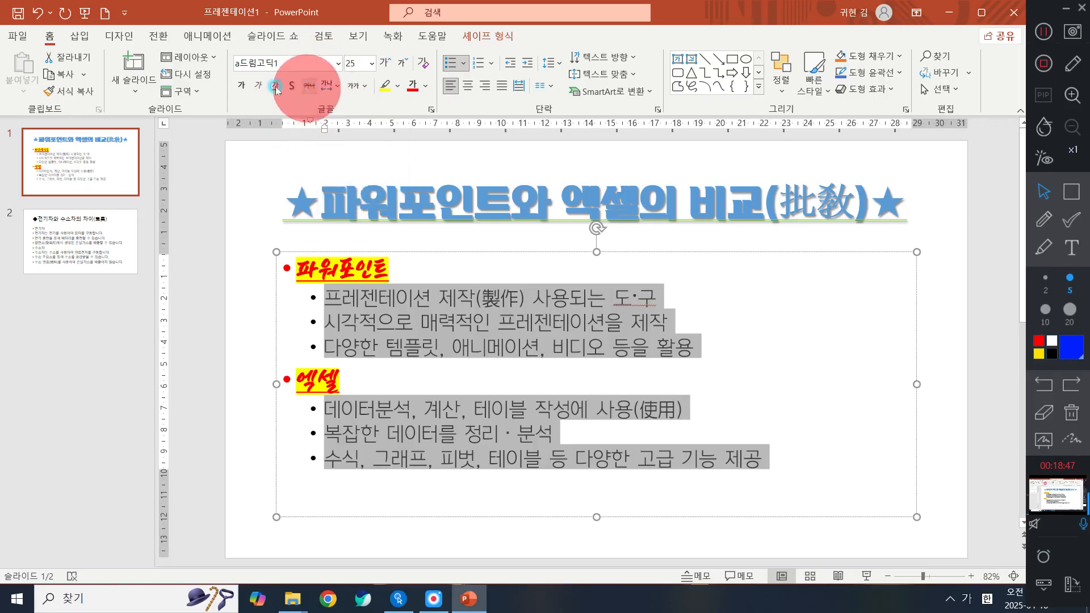
pyautogui.click(325, 86)
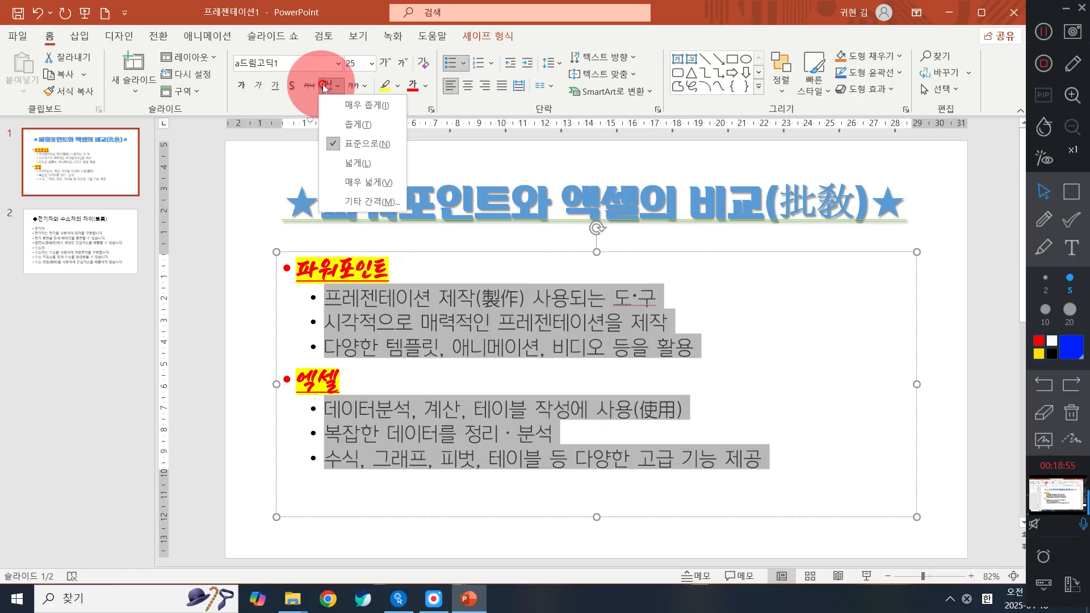
pyautogui.click(374, 119)
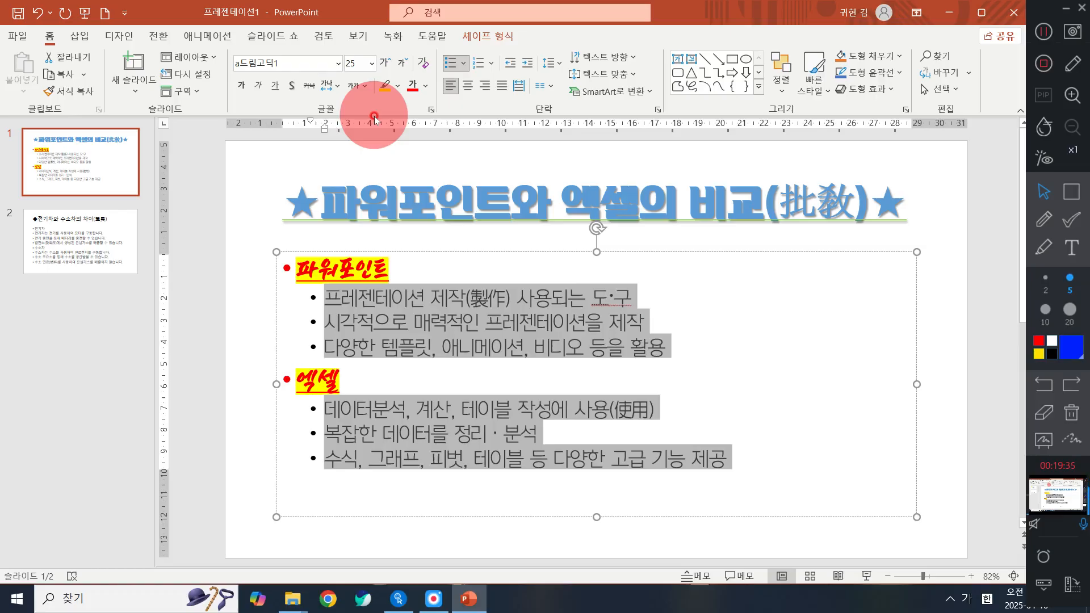
pyautogui.click(331, 88)
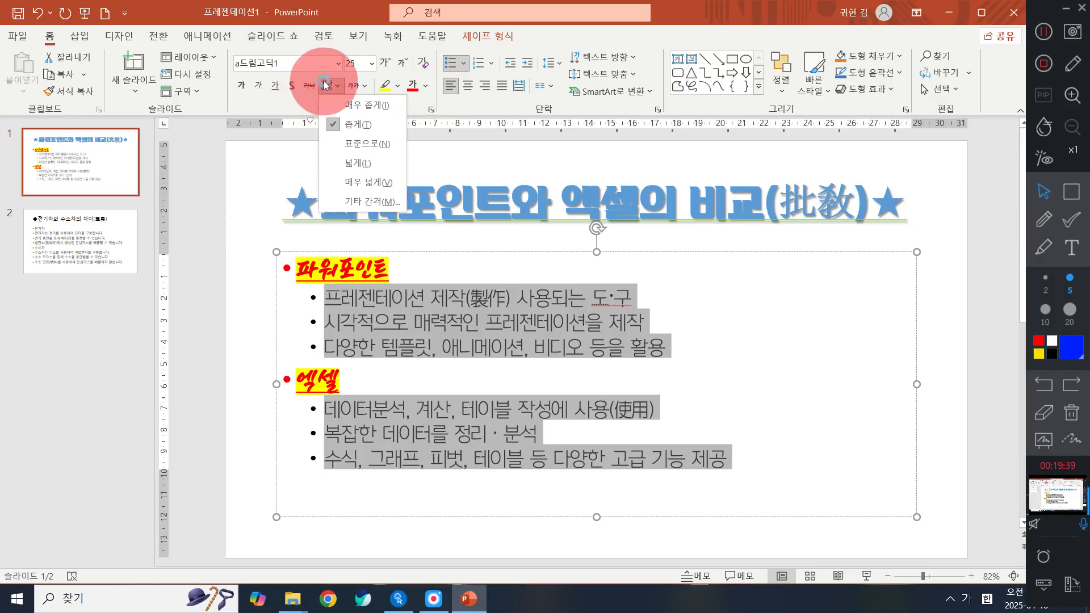
pyautogui.click(352, 124)
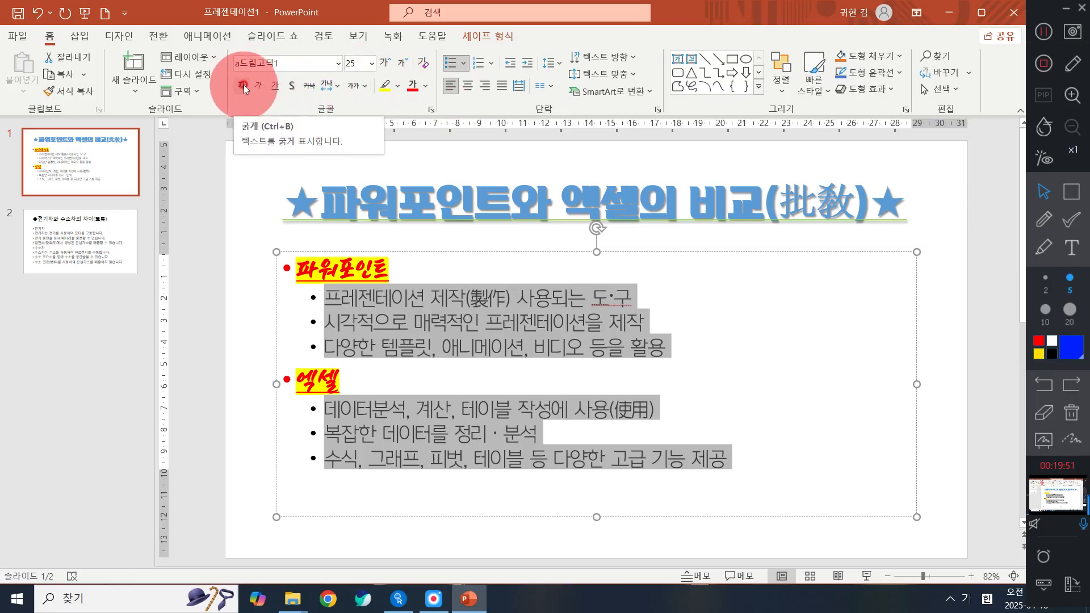
pyautogui.click(337, 88)
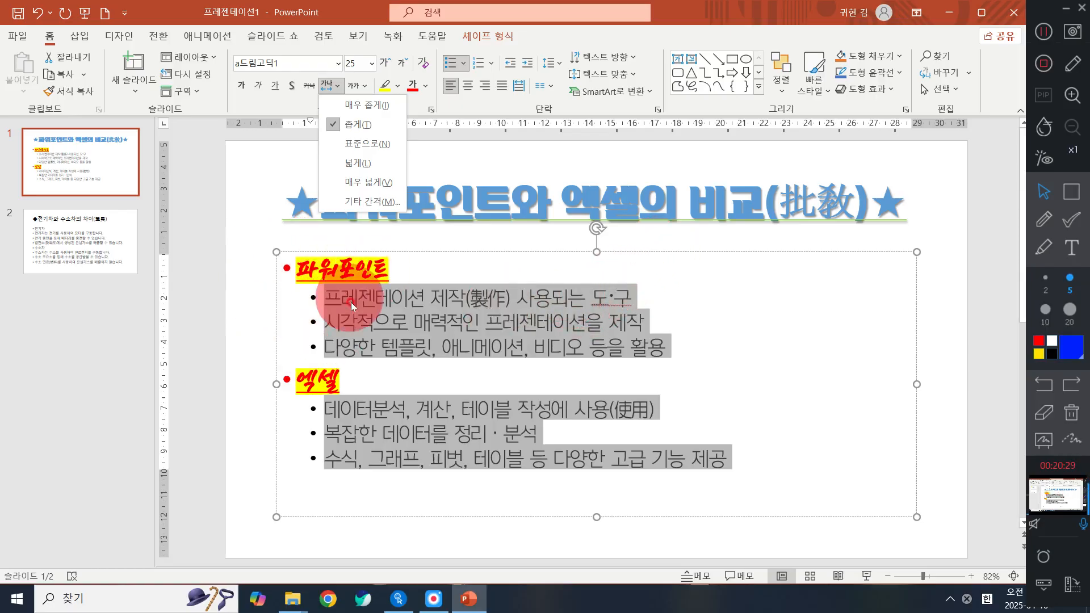
pyautogui.click(706, 15)
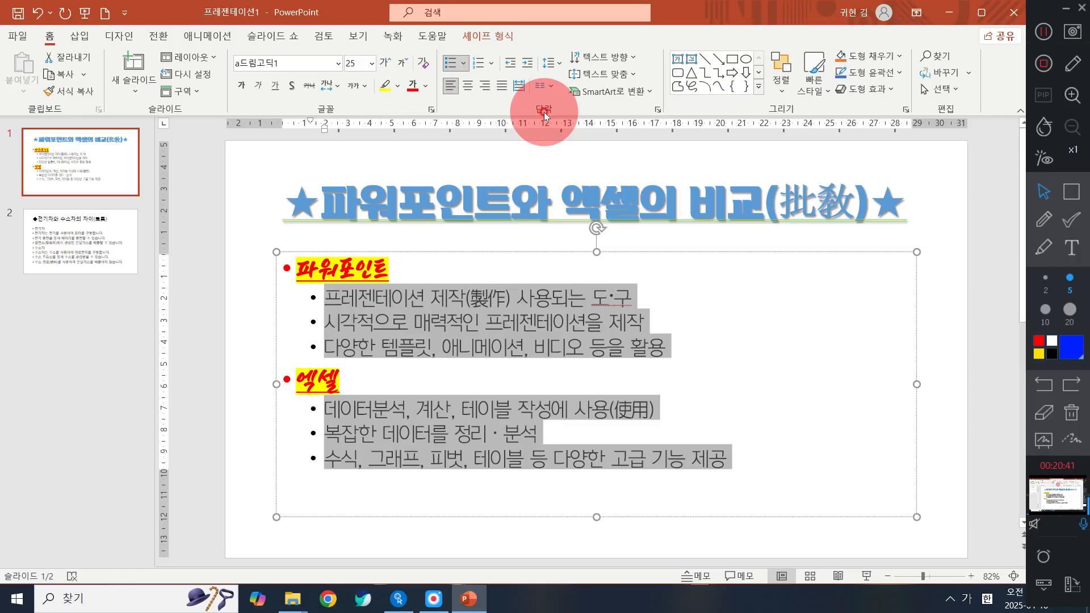
# Replace the bullet marks of the selected sub-items with circled numbering (①, ②, ③)
pyautogui.click(495, 63)
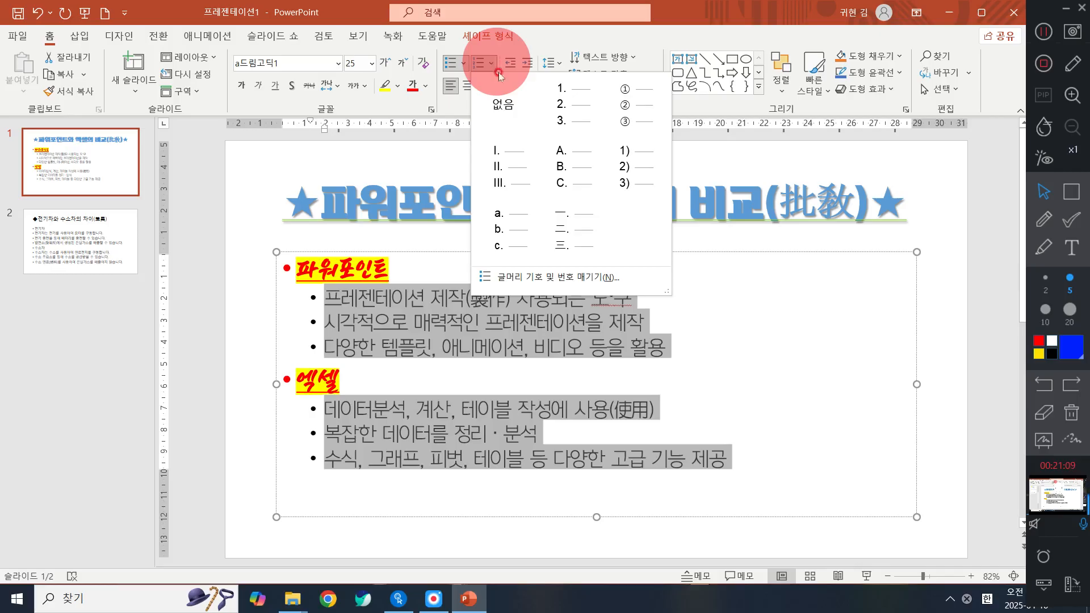
pyautogui.click(625, 108)
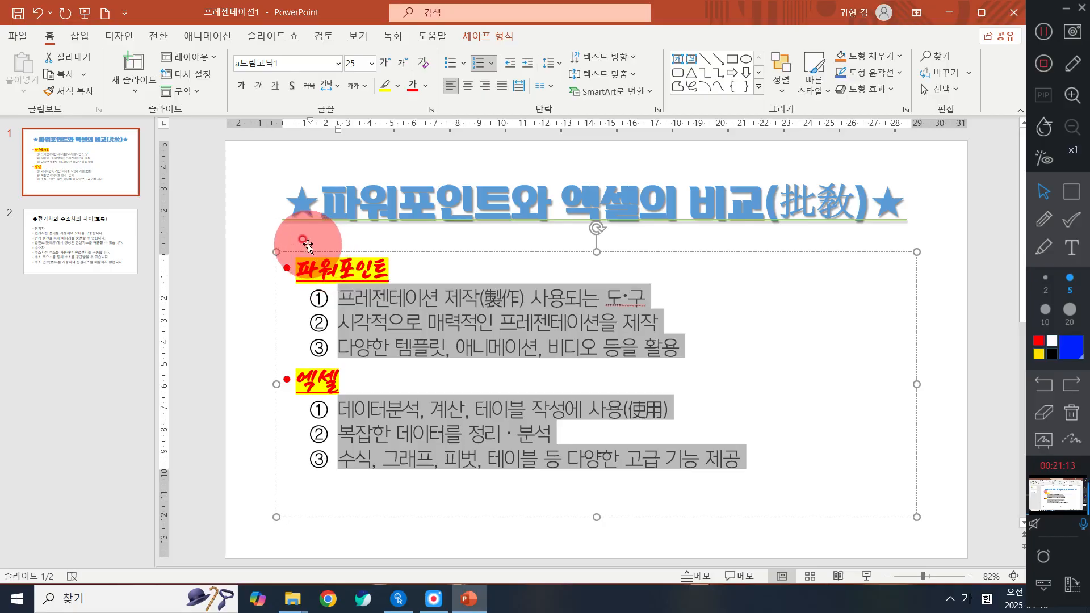
# Select the subheadings 파워포인트 and 엑셀 together and change their round bullets to arrow bullets
pyautogui.moveTo(396, 271); pyautogui.dragTo(290, 259)
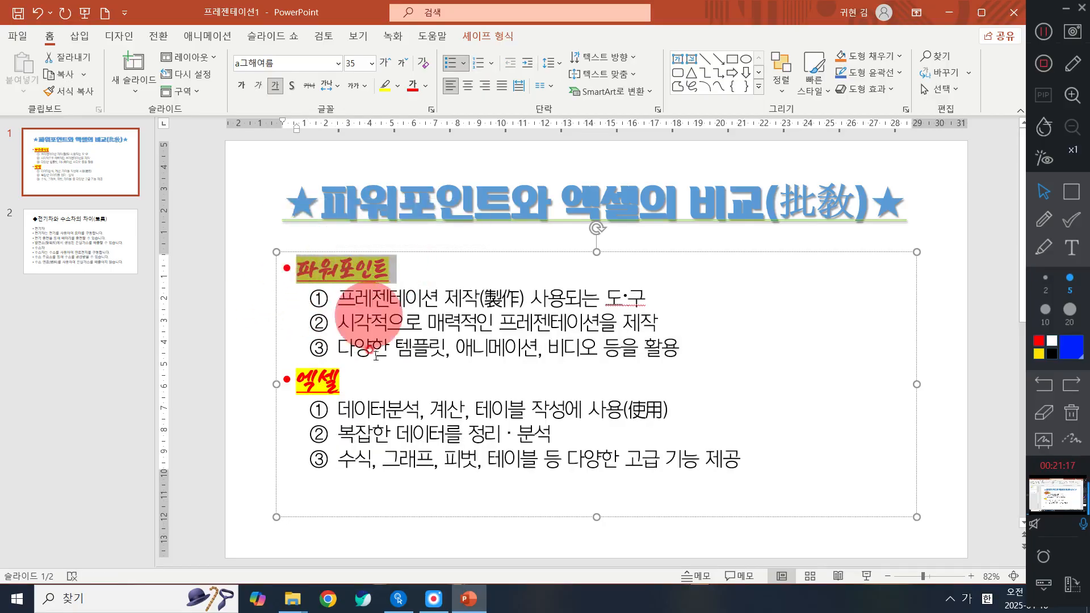
pyautogui.click(406, 265)
pyautogui.moveTo(405, 265); pyautogui.dragTo(298, 266)
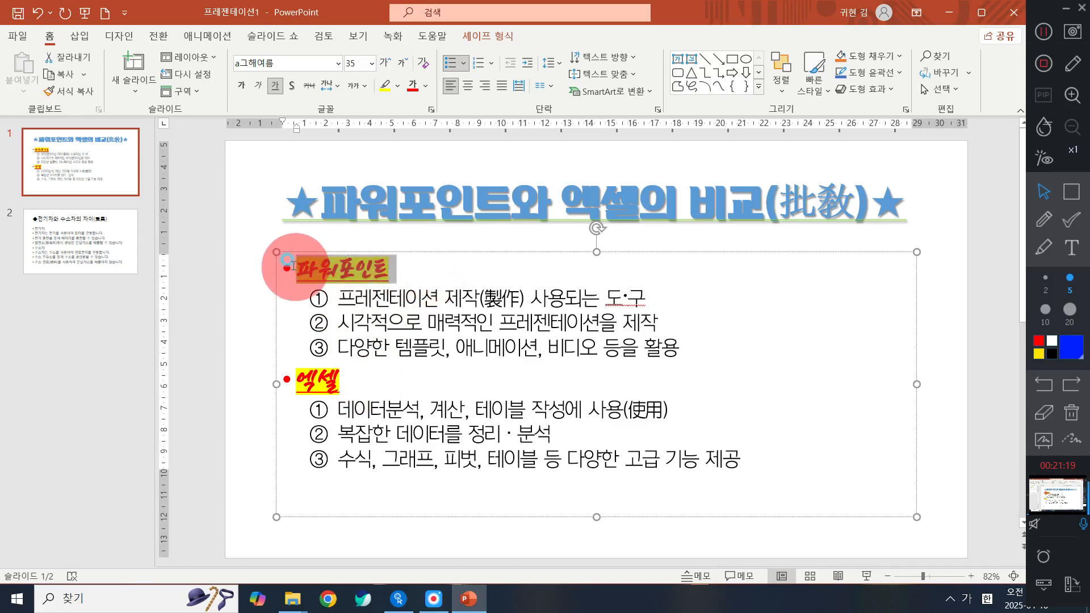
pyautogui.rightClick(279, 265)
pyautogui.press('Escape')
pyautogui.click(436, 262)
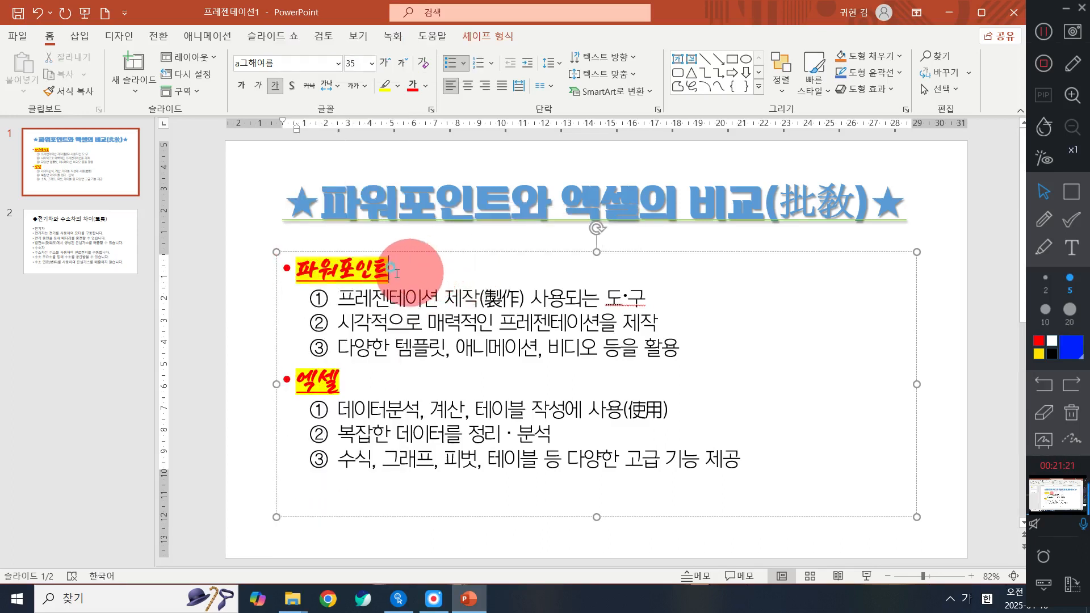
pyautogui.moveTo(411, 272); pyautogui.dragTo(307, 275)
pyautogui.moveTo(353, 375); pyautogui.dragTo(287, 379)
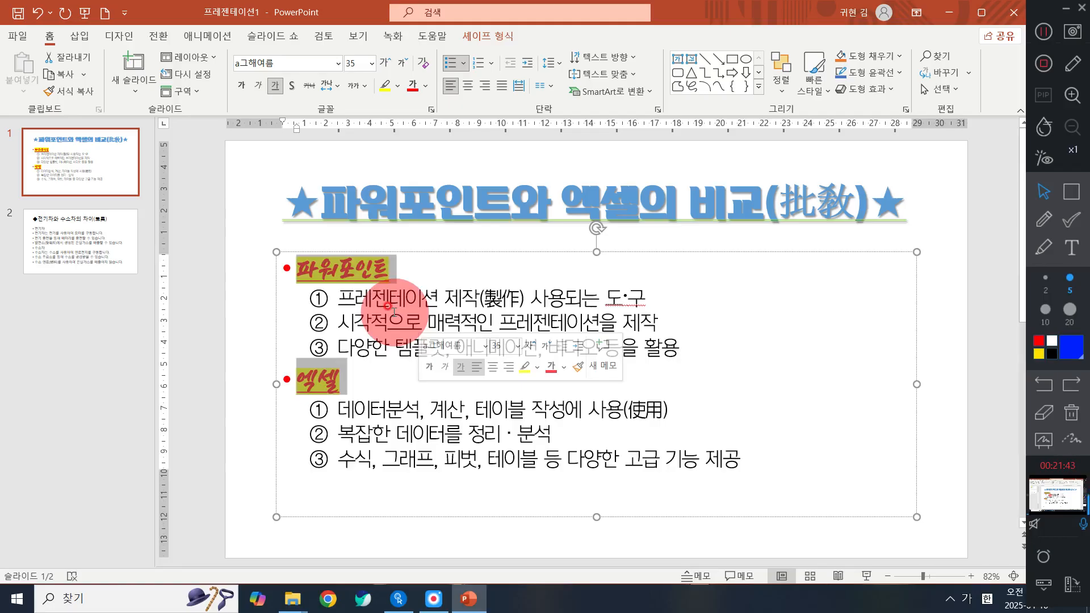
pyautogui.click(463, 65)
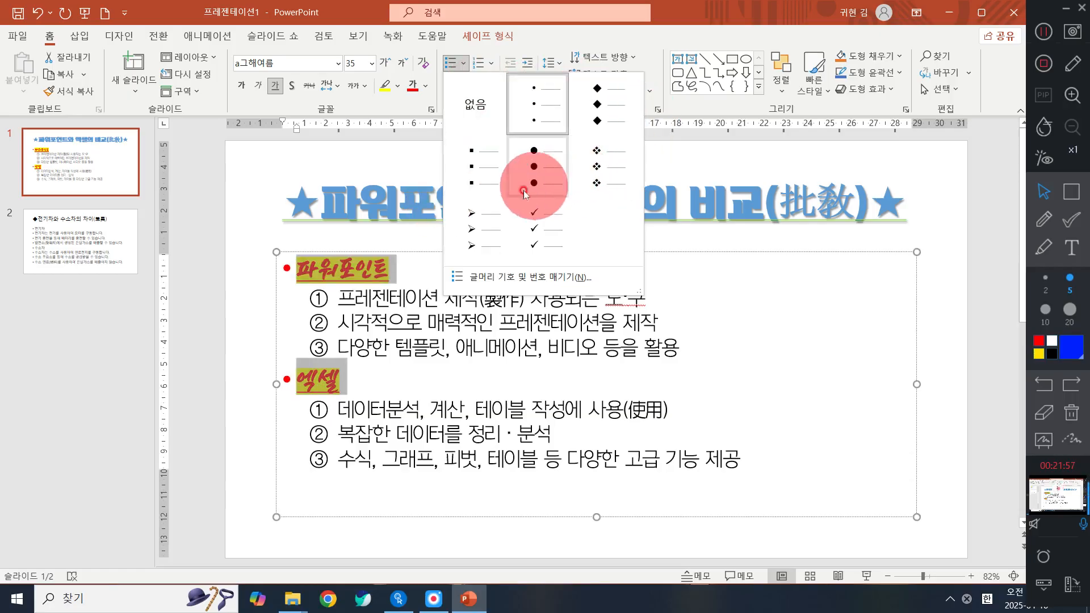
pyautogui.click(485, 228)
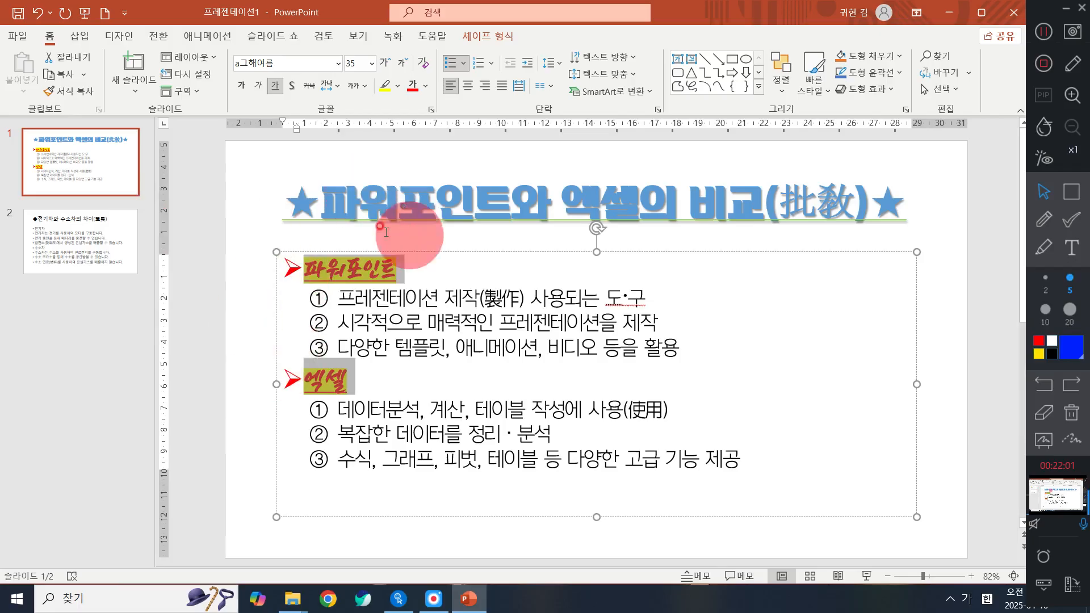
# Recolor the arrow bullets of the two selected subheadings to the standard light blue, keeping the arrow style, and deselect the text
pyautogui.click(468, 66)
pyautogui.click(467, 65)
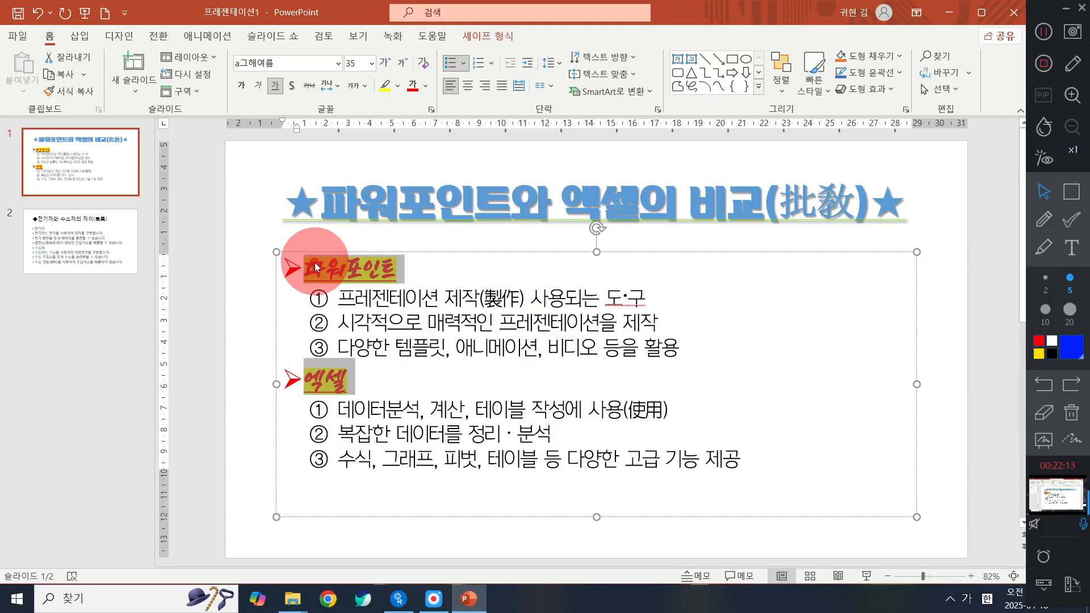
pyautogui.click(464, 64)
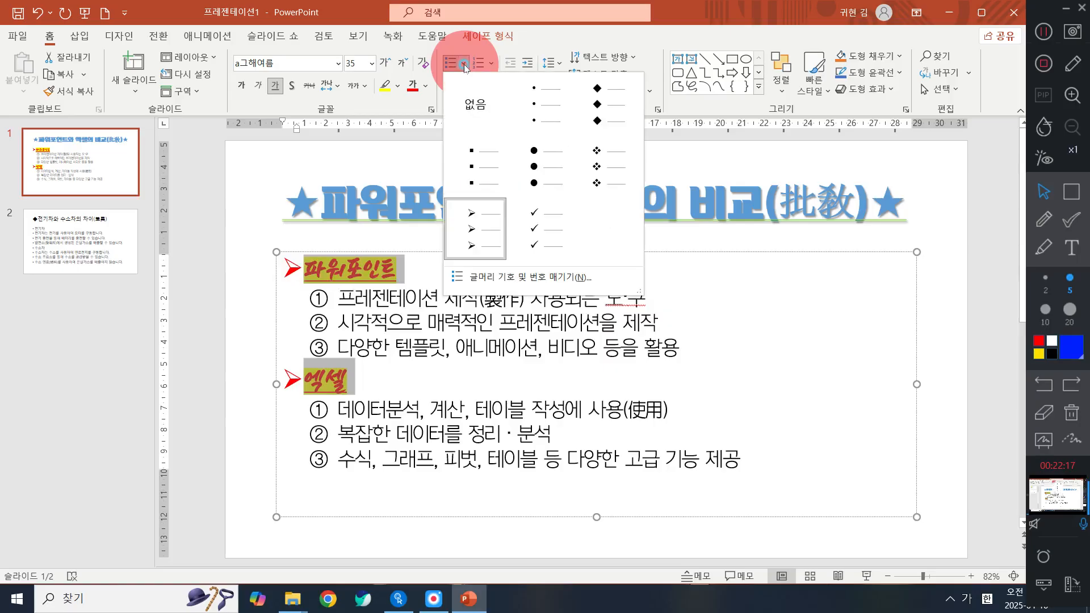
pyautogui.click(478, 278)
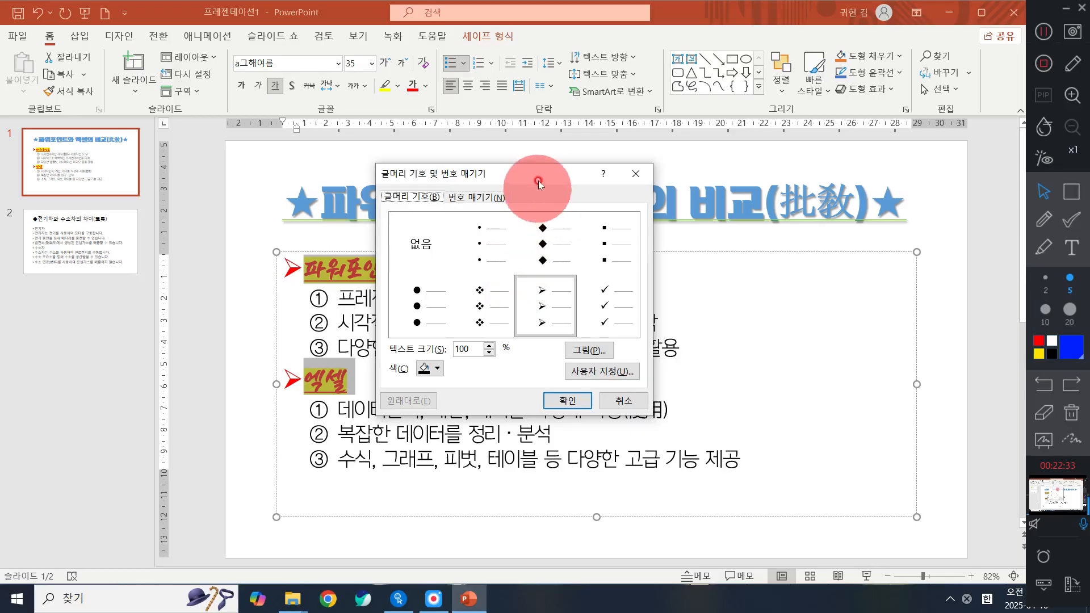
pyautogui.click(435, 370)
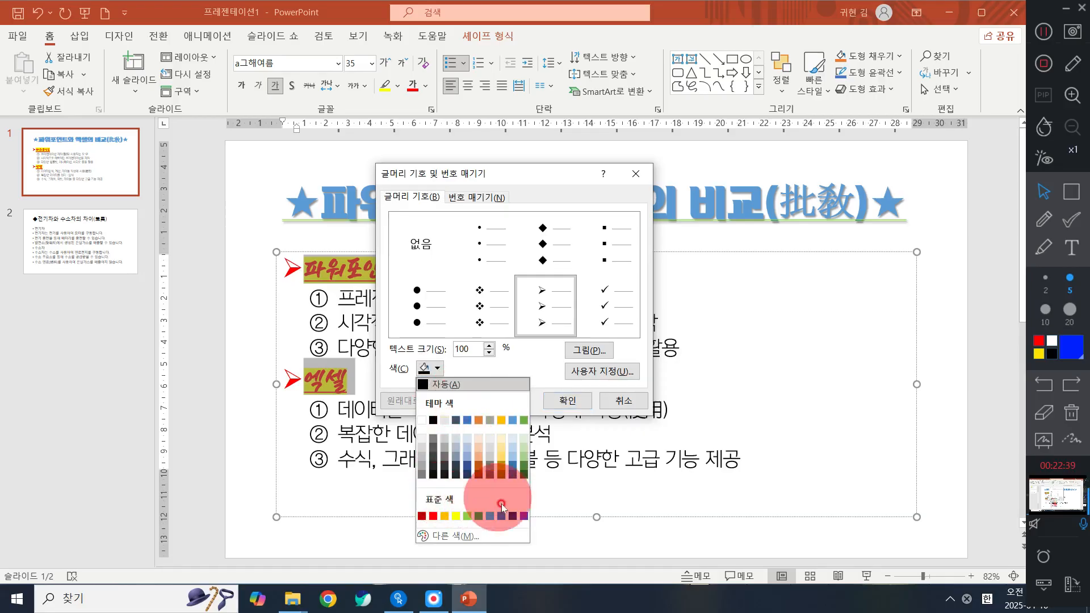
pyautogui.click(491, 515)
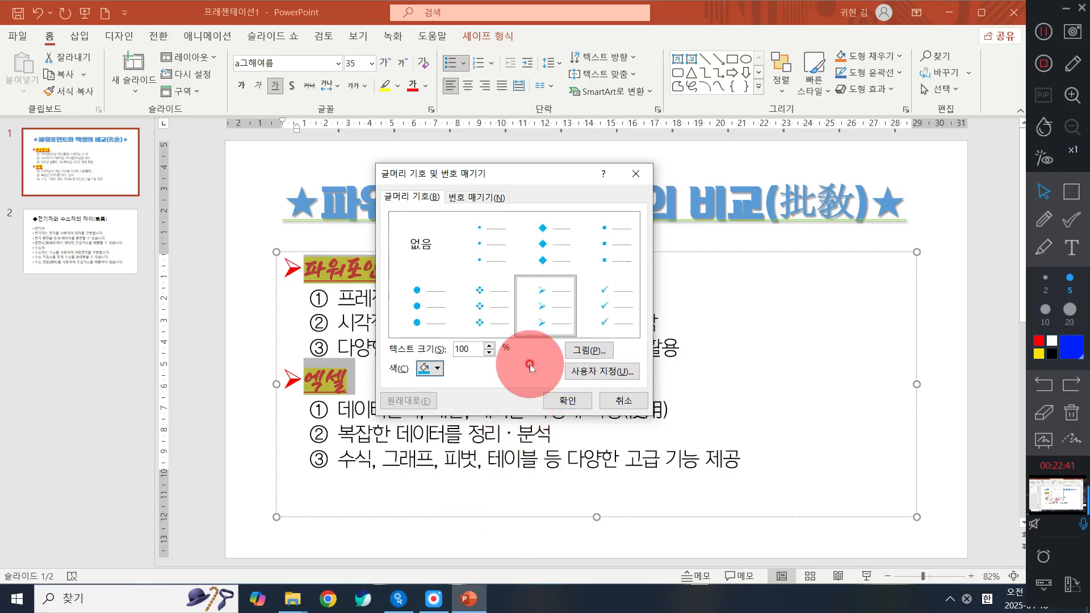
pyautogui.click(541, 326)
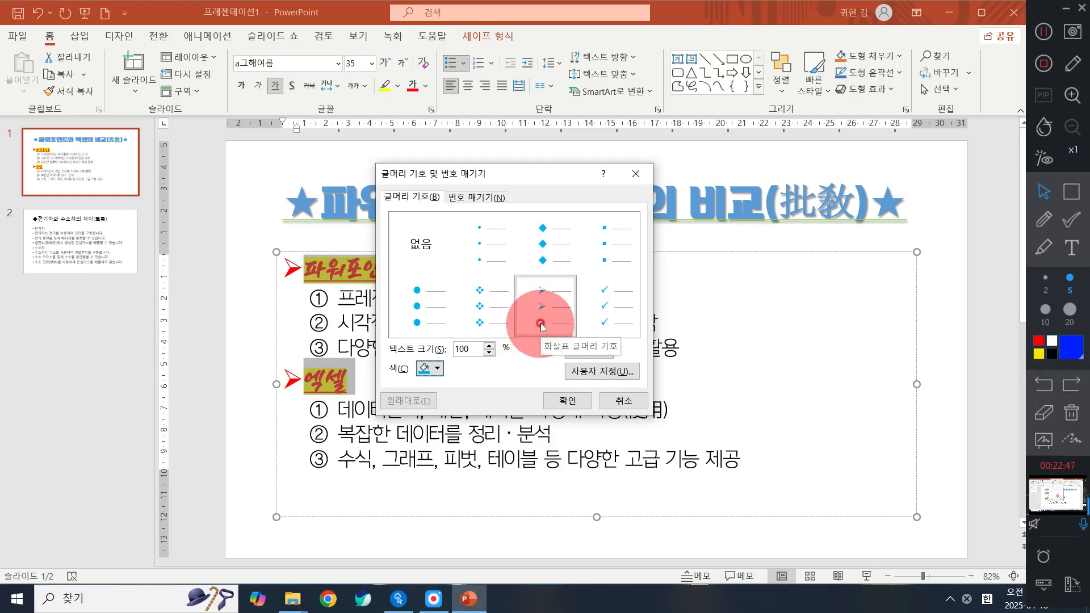
pyautogui.click(570, 400)
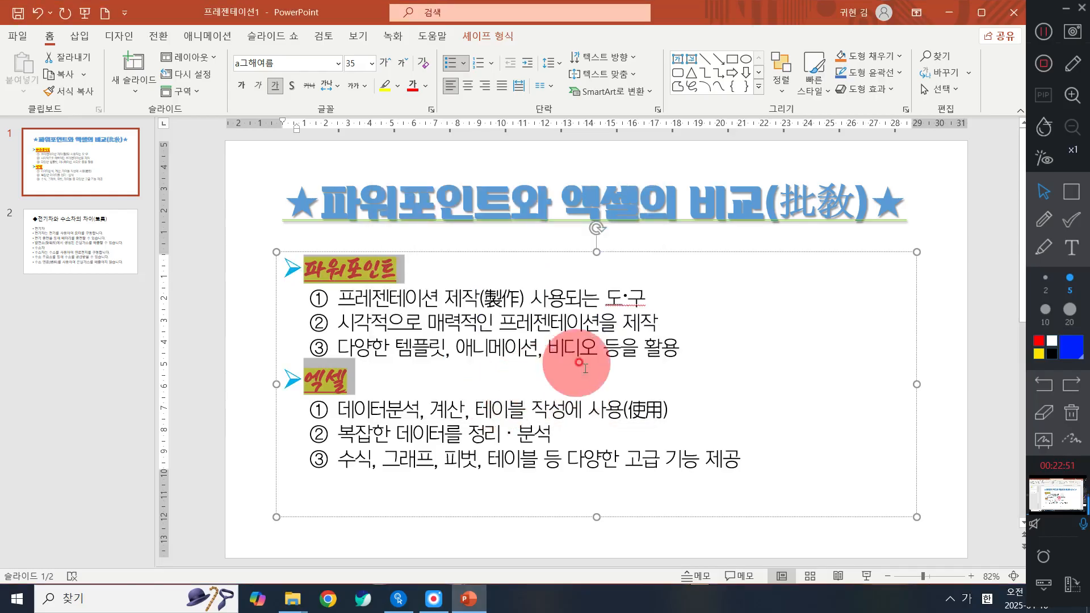
pyautogui.click(595, 323)
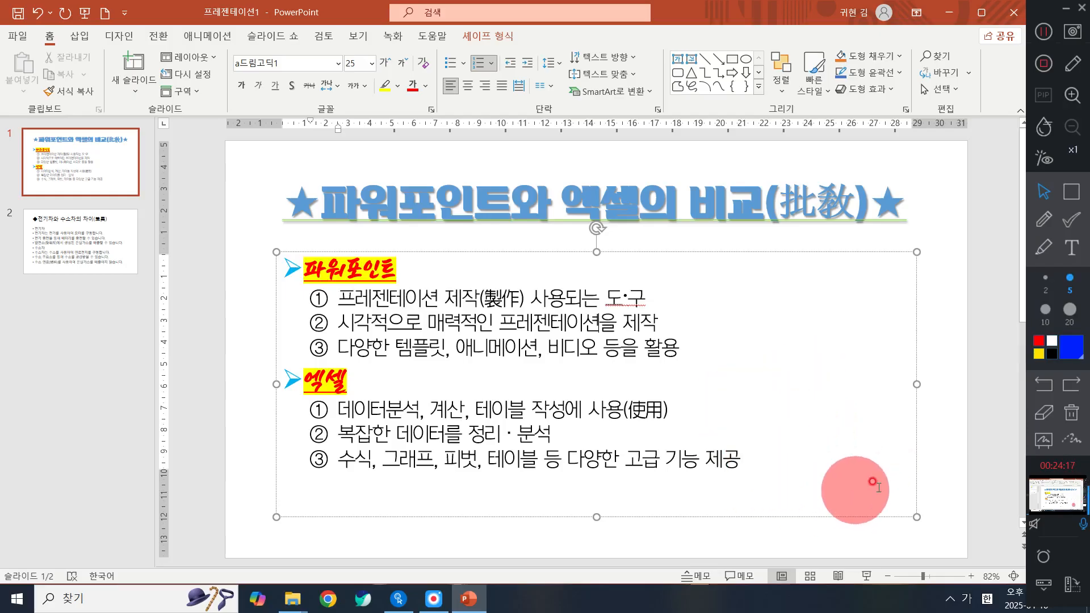
pyautogui.click(971, 342)
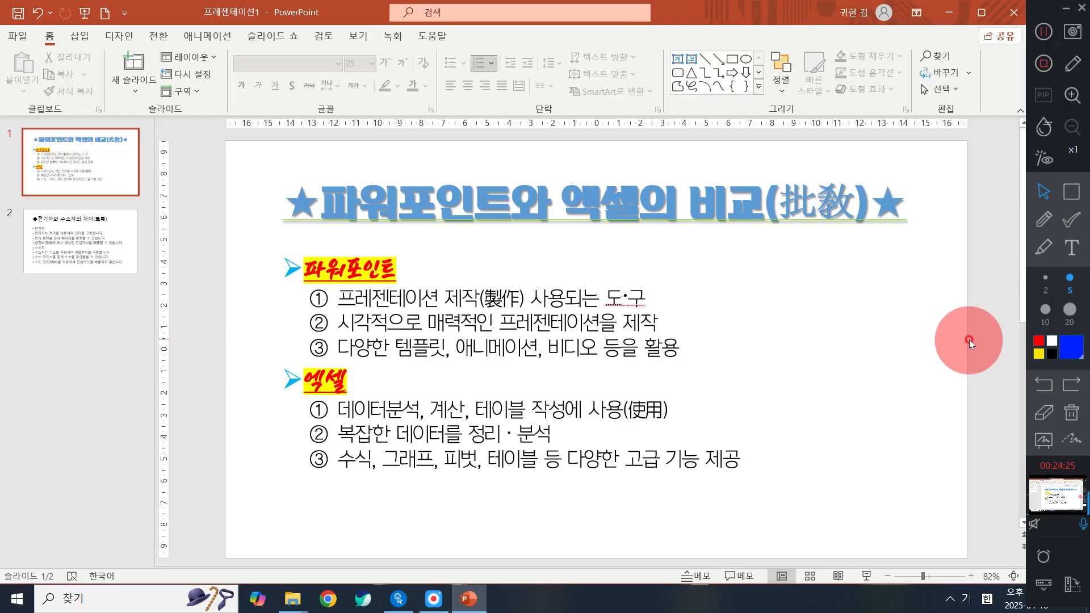
# Draw a horizontal text box in the empty area to the right of the numbered items under 엑셀
pyautogui.click(759, 87)
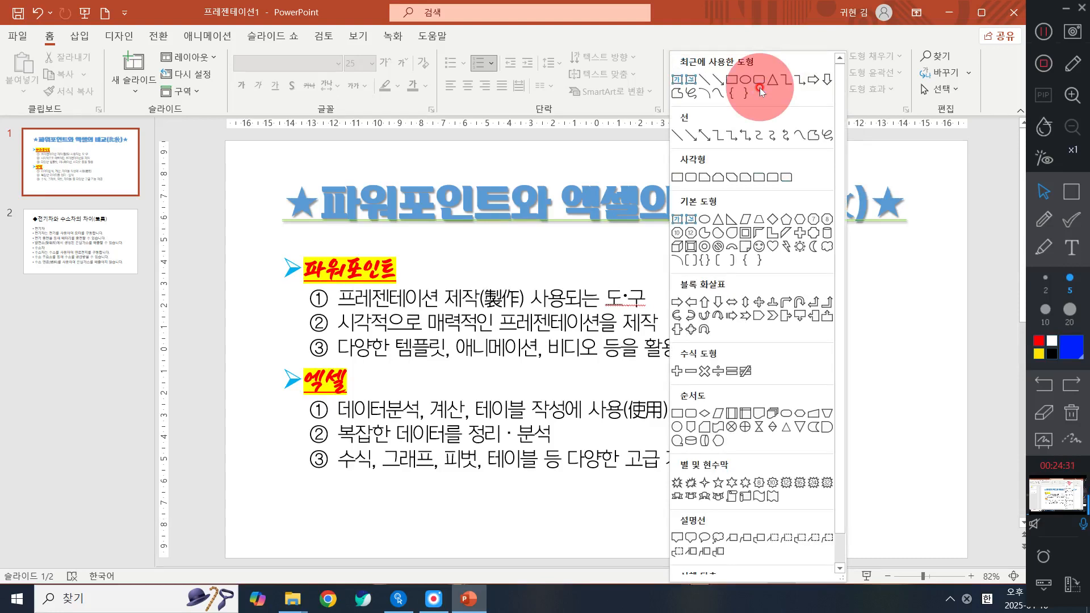
pyautogui.click(724, 24)
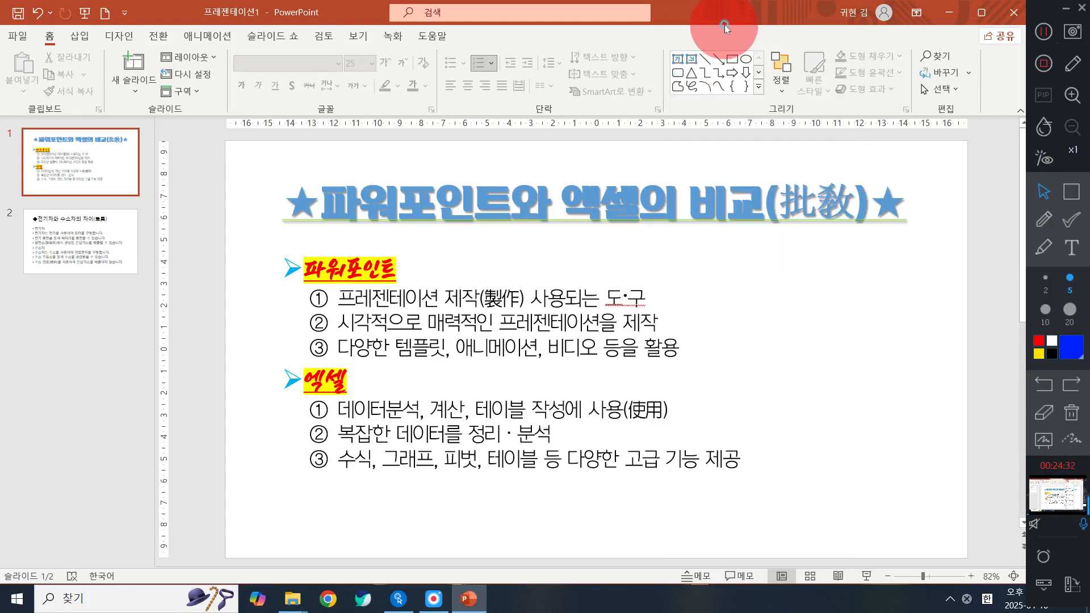
pyautogui.click(759, 89)
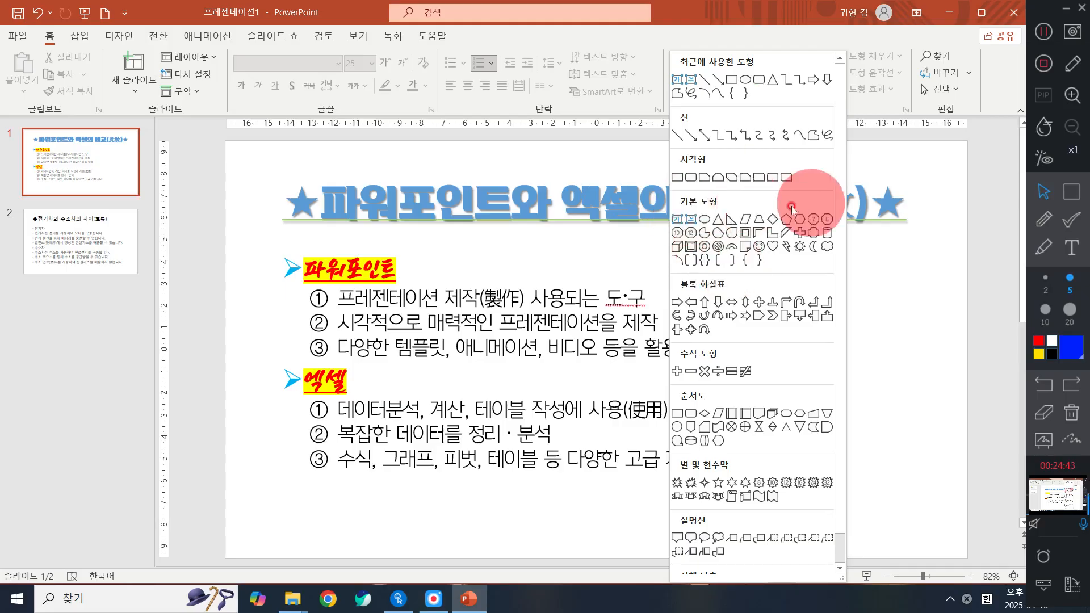
pyautogui.click(677, 219)
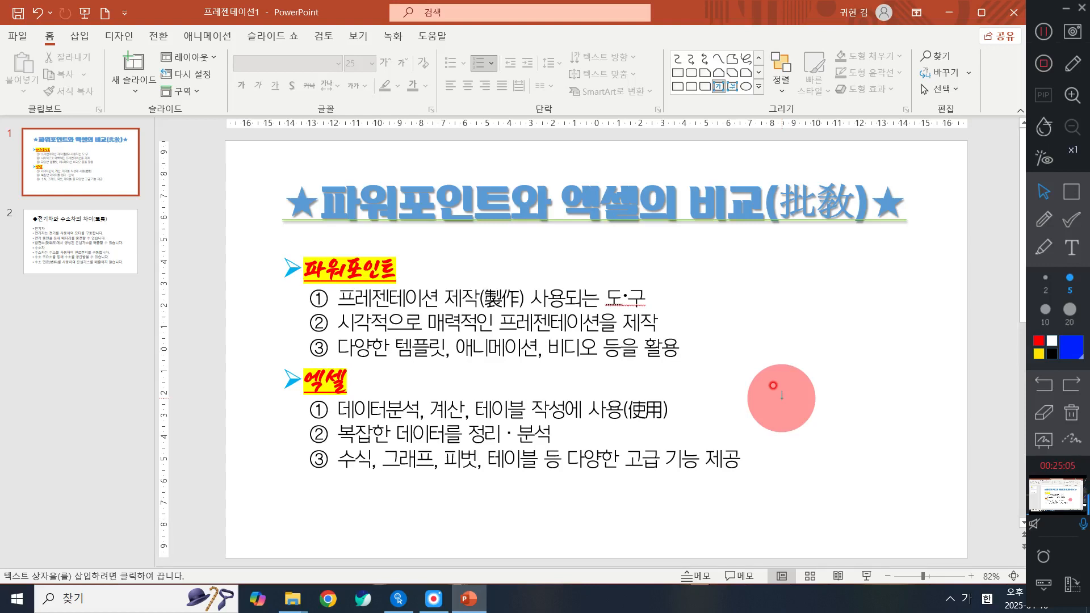
pyautogui.moveTo(782, 398); pyautogui.dragTo(927, 472)
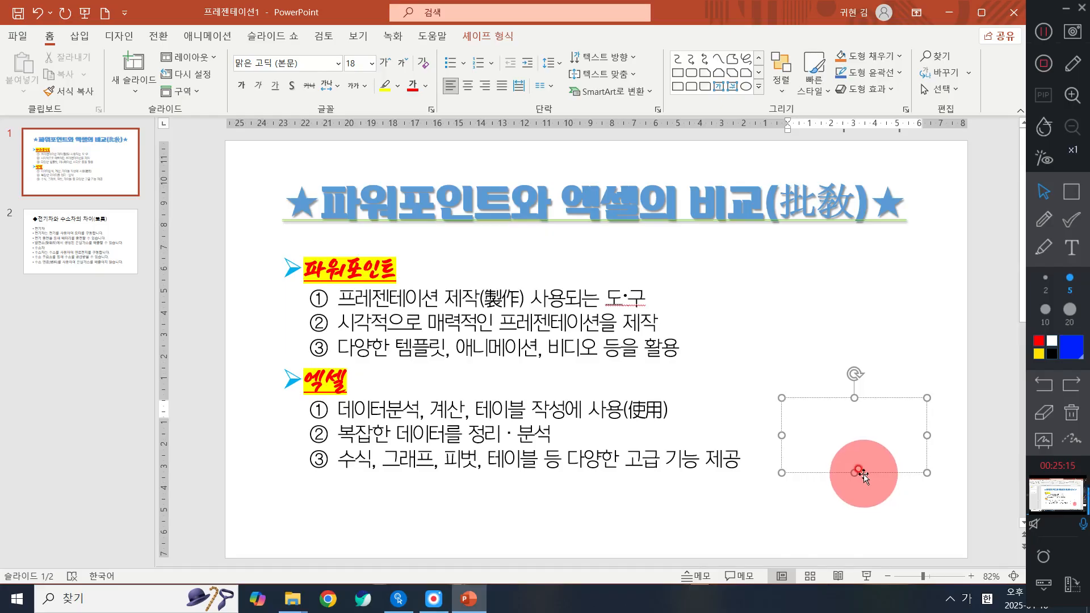
# Enter three lines in the new text box: 버전, 파워포인트 2021 and 엑셀 2021
pyautogui.write('버전')
pyautogui.press('Return')
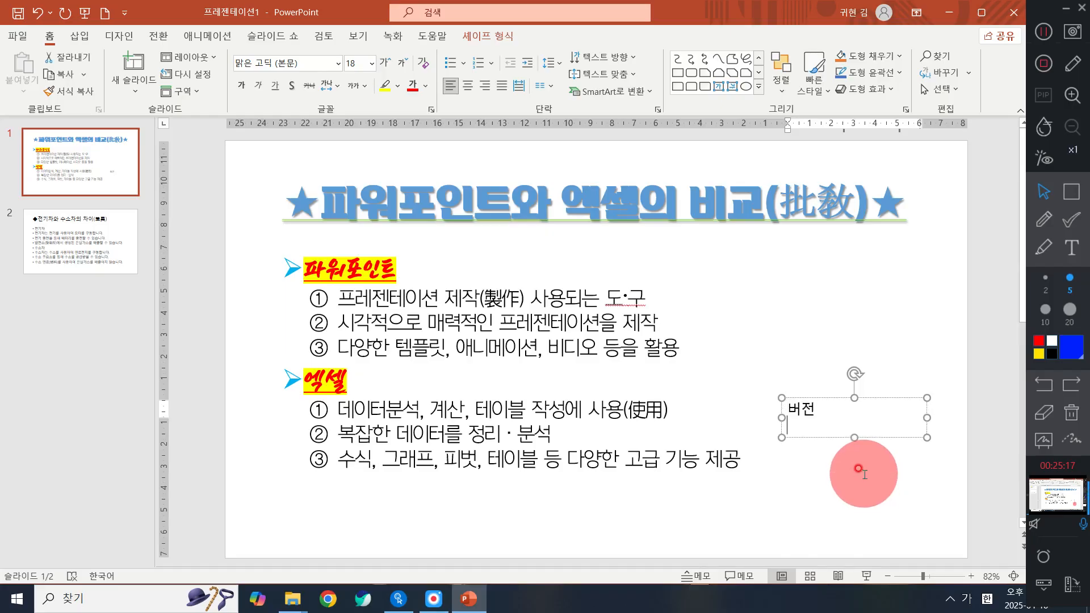
pyautogui.write('파워포')
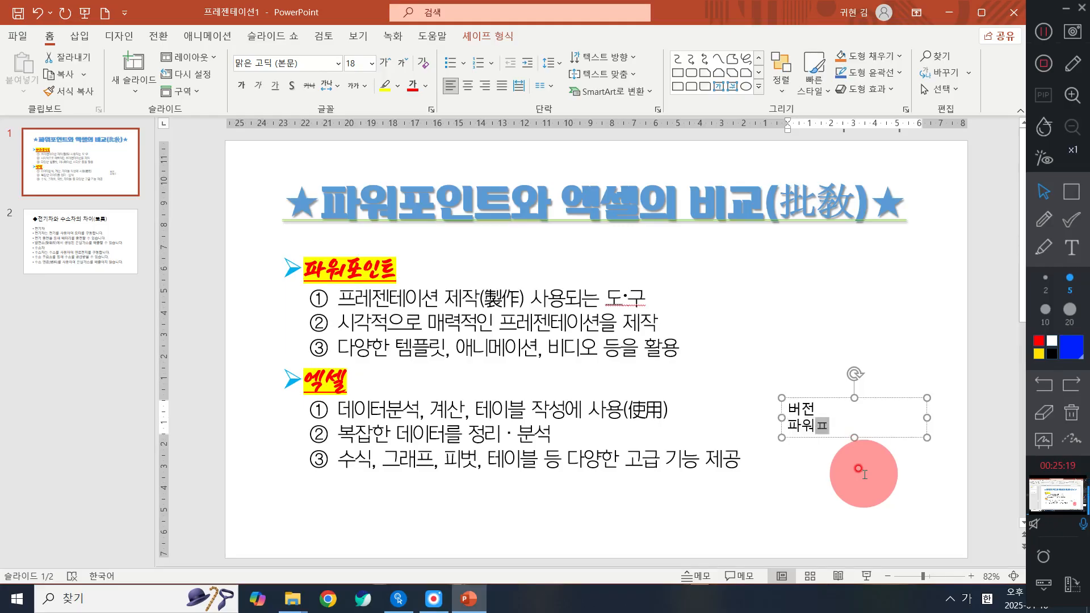
pyautogui.write('인트 2021')
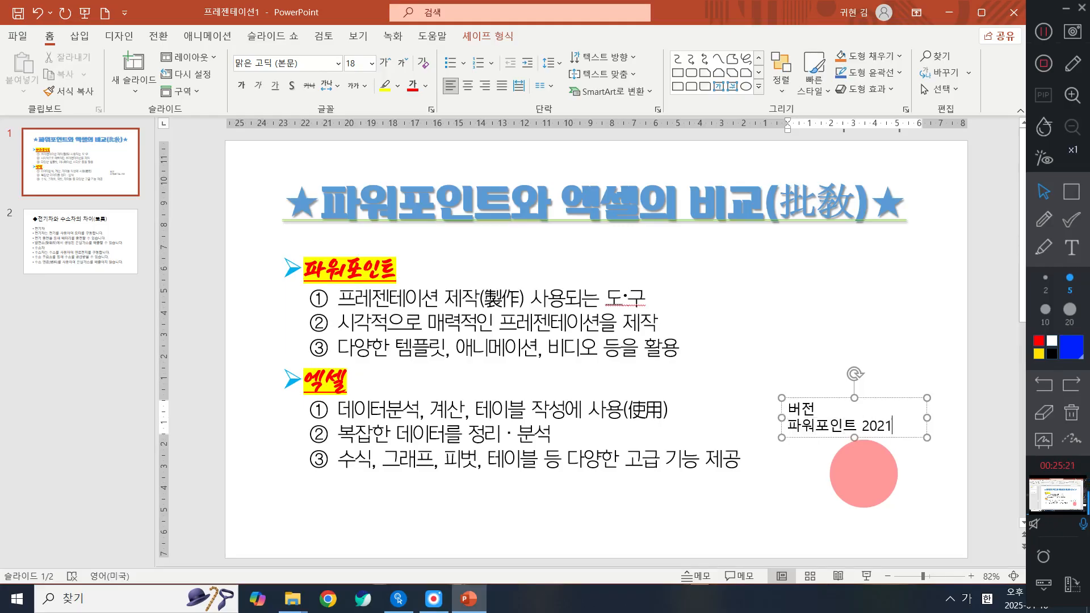
pyautogui.press('Return')
pyautogui.write('엑셀')
pyautogui.press('Hangul')
pyautogui.write('2')
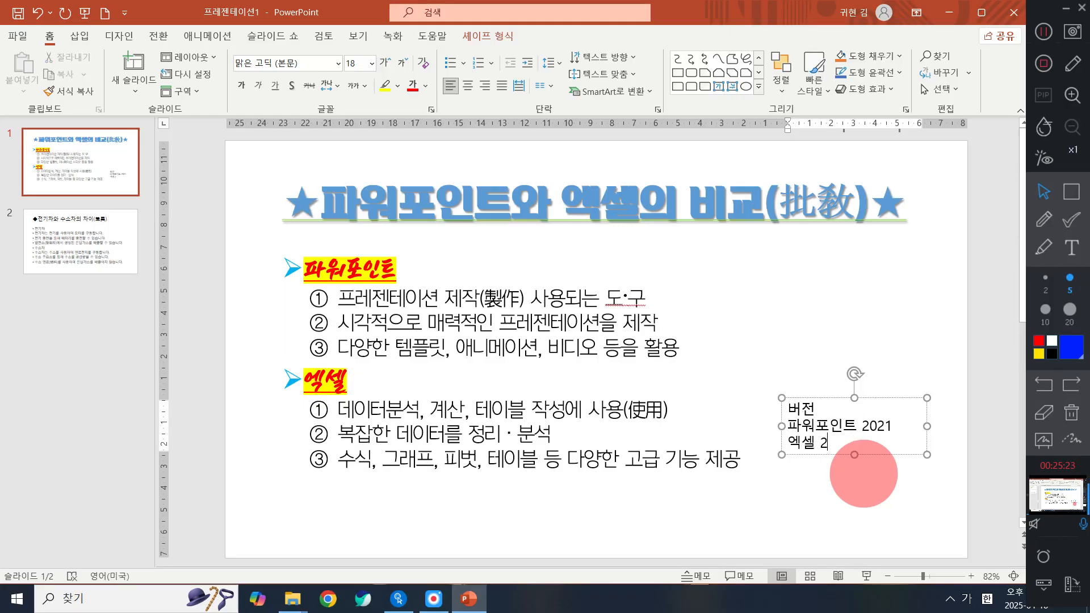
pyautogui.write('021')
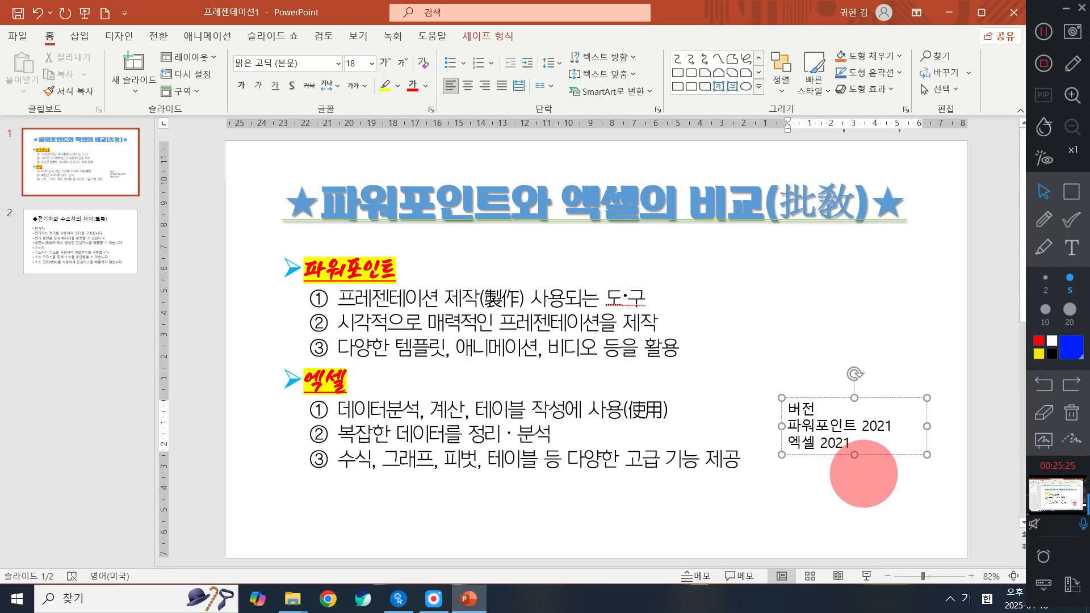
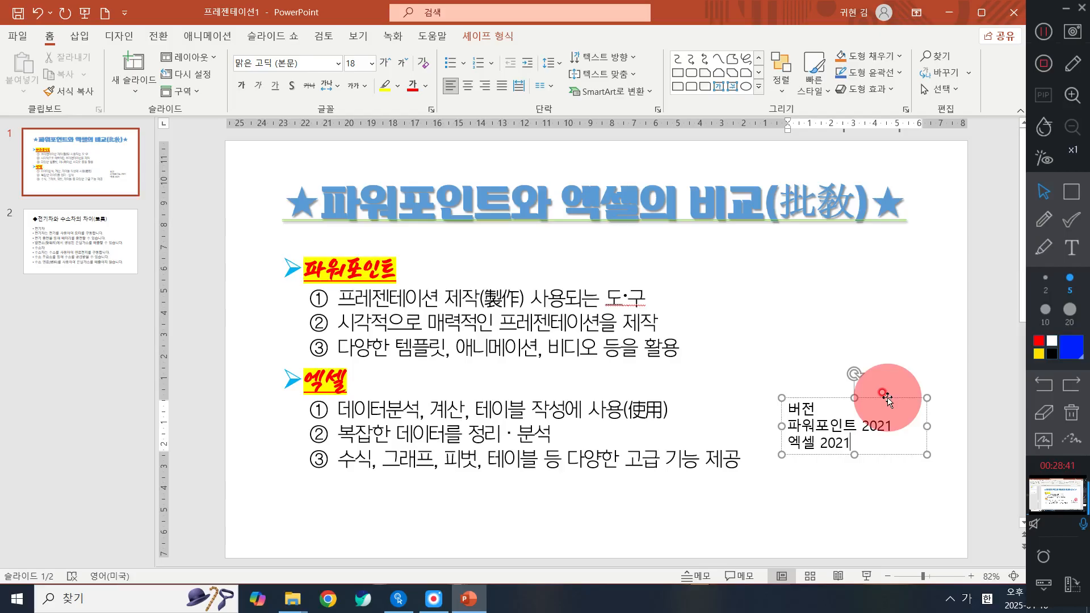
# Move the version text box down toward the slide's right edge and narrow it to fit its text inside the slide
pyautogui.moveTo(888, 399); pyautogui.dragTo(920, 418)
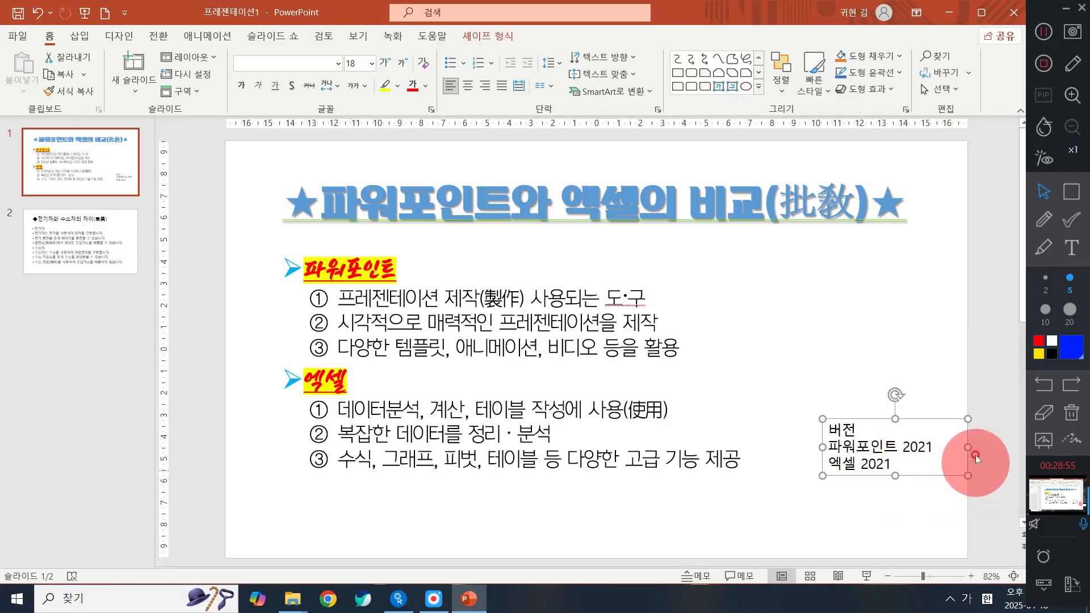
pyautogui.moveTo(966, 447); pyautogui.dragTo(950, 449)
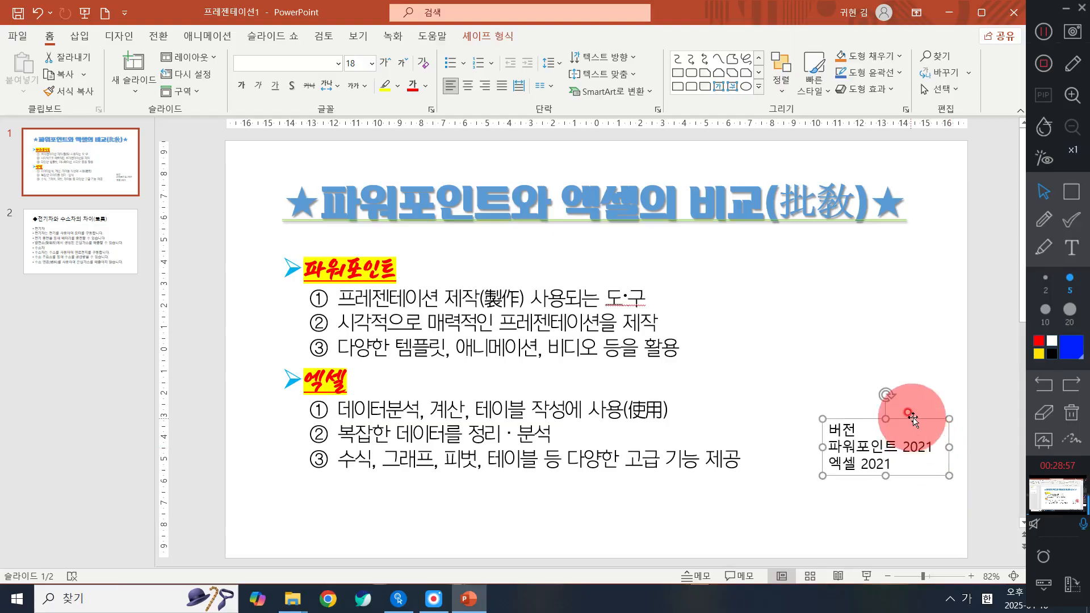
pyautogui.moveTo(912, 414); pyautogui.dragTo(920, 420)
pyautogui.click(920, 420)
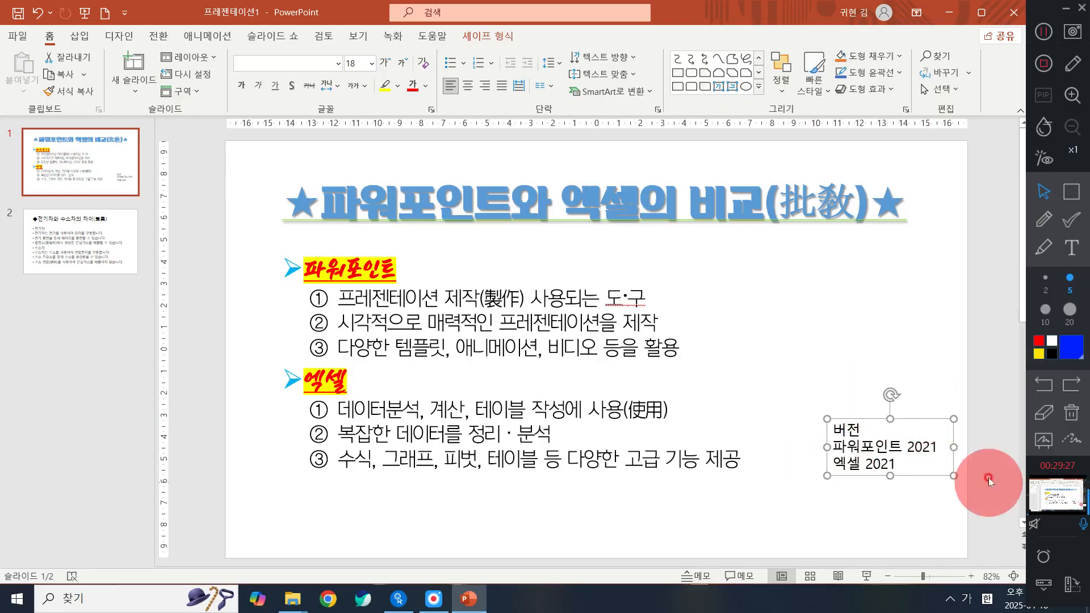
# Give the version text box a shape outline in the light blue theme color and deselect it
pyautogui.click(875, 72)
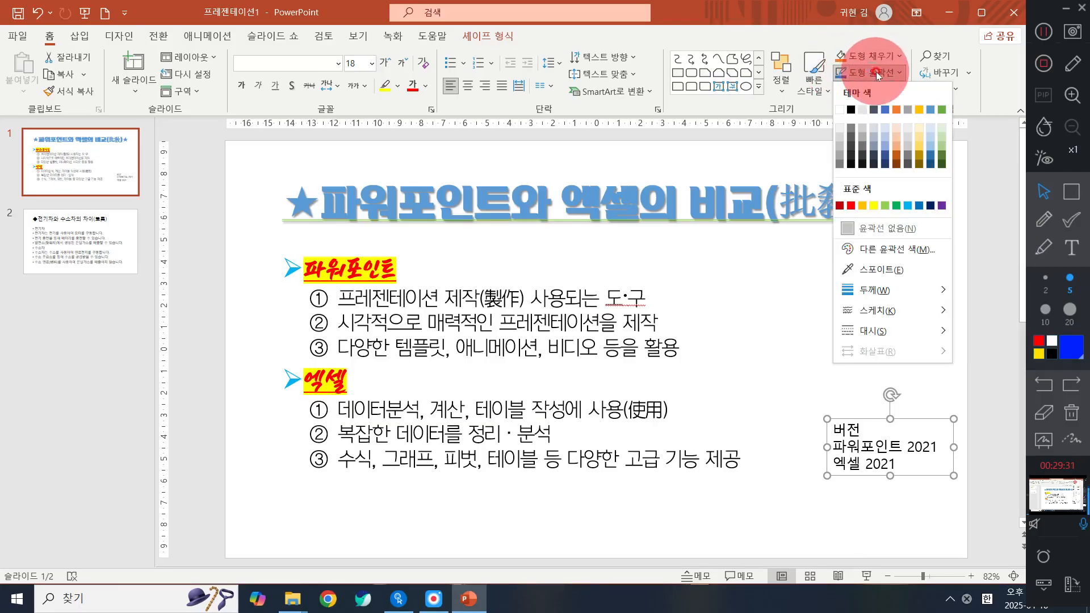
pyautogui.click(875, 73)
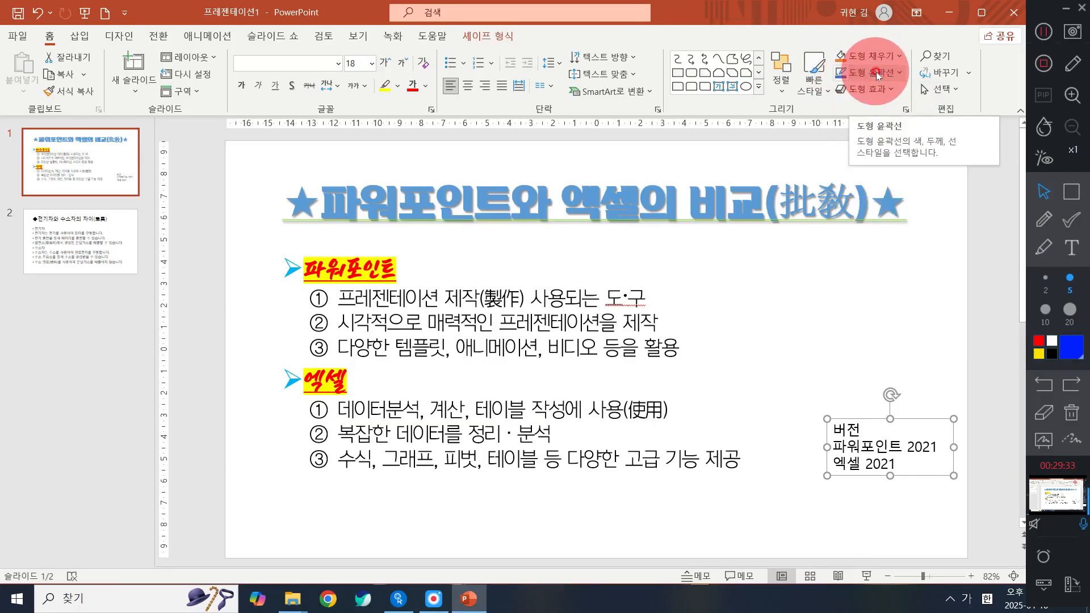
pyautogui.click(876, 74)
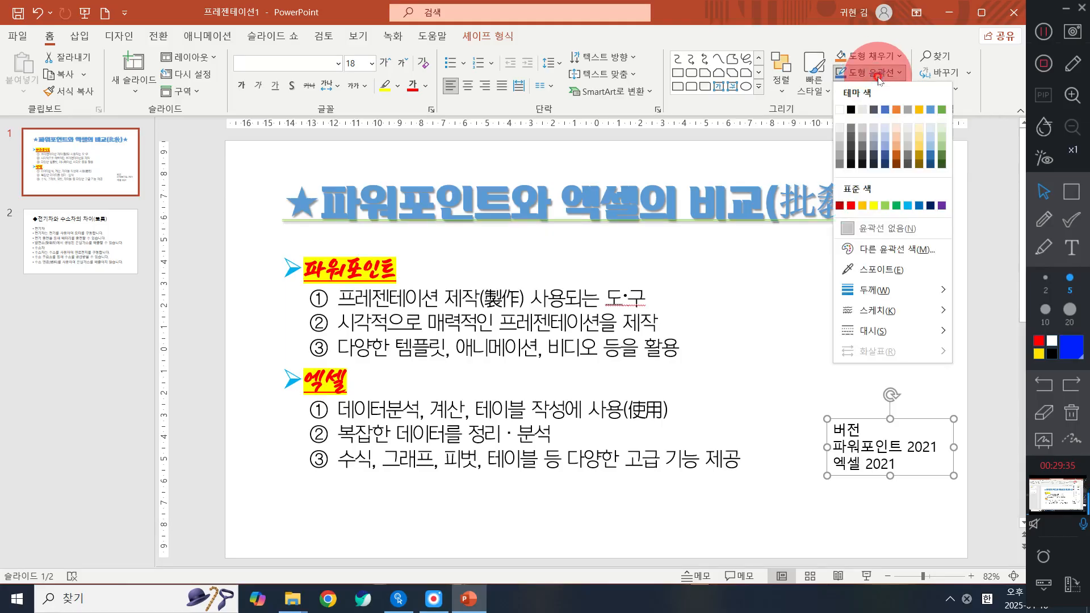
pyautogui.click(878, 76)
pyautogui.click(879, 79)
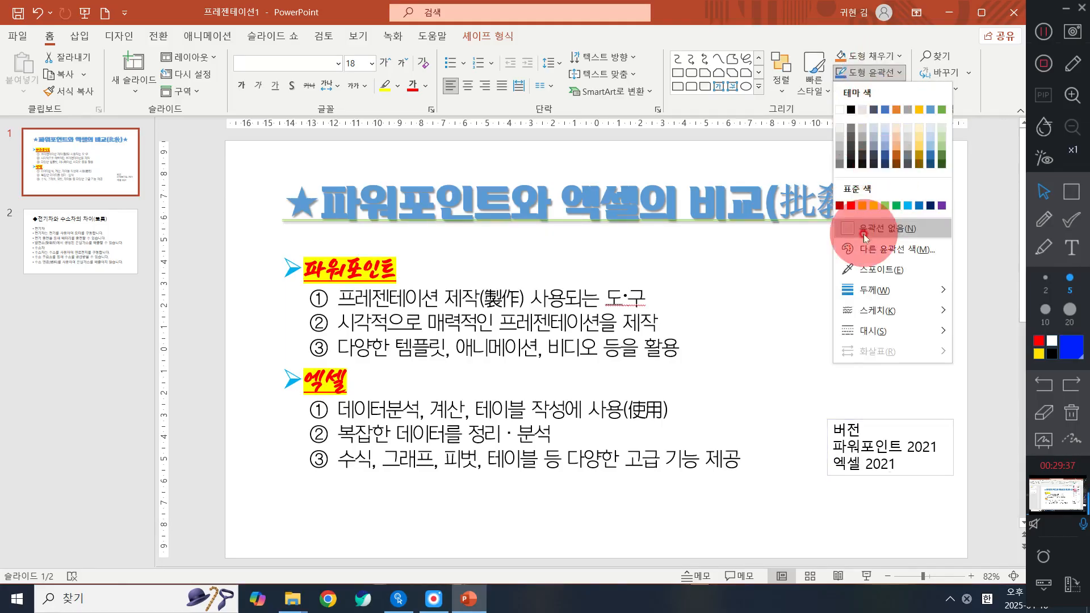
pyautogui.click(934, 113)
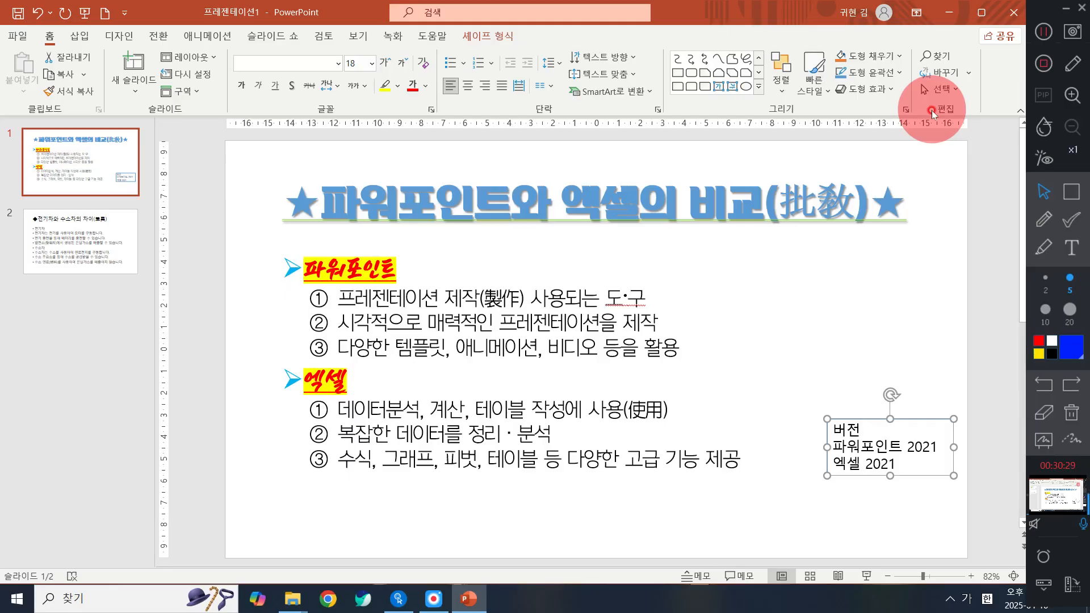
pyautogui.click(908, 326)
pyautogui.click(975, 363)
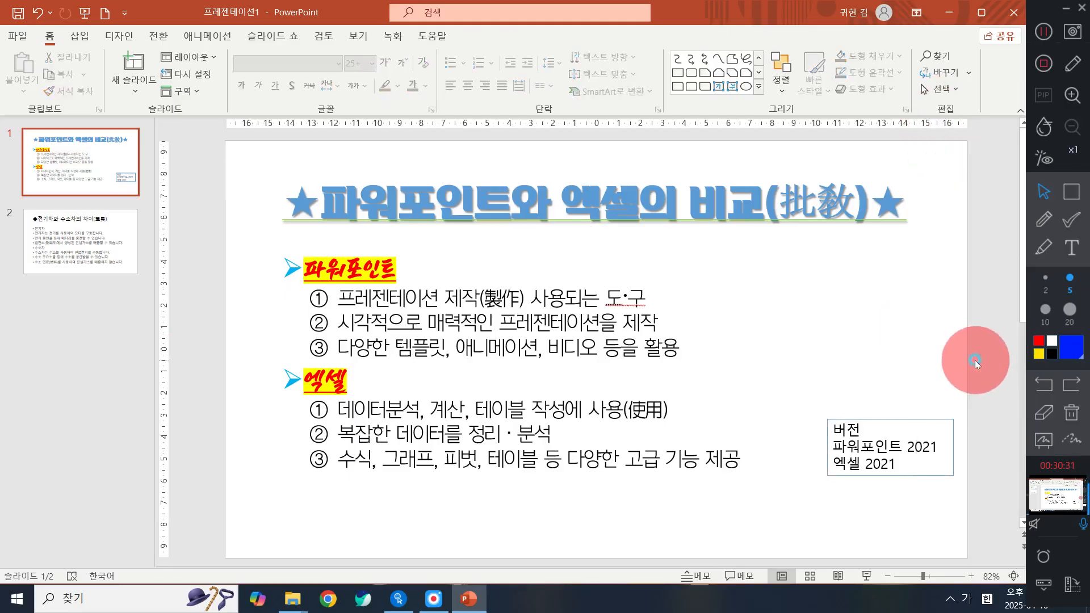
pyautogui.click(933, 375)
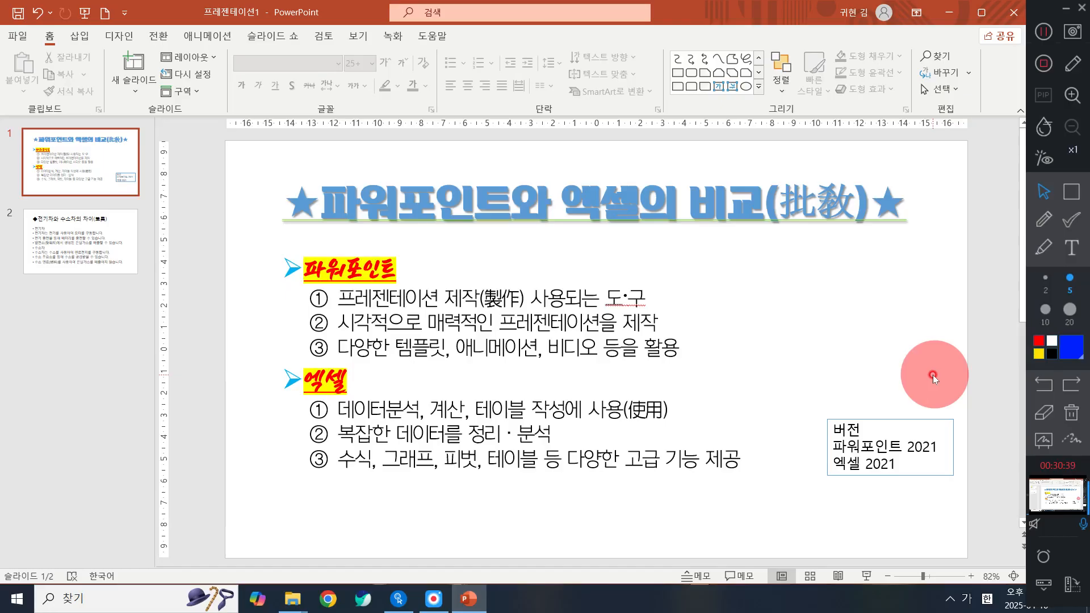
pyautogui.click(638, 206)
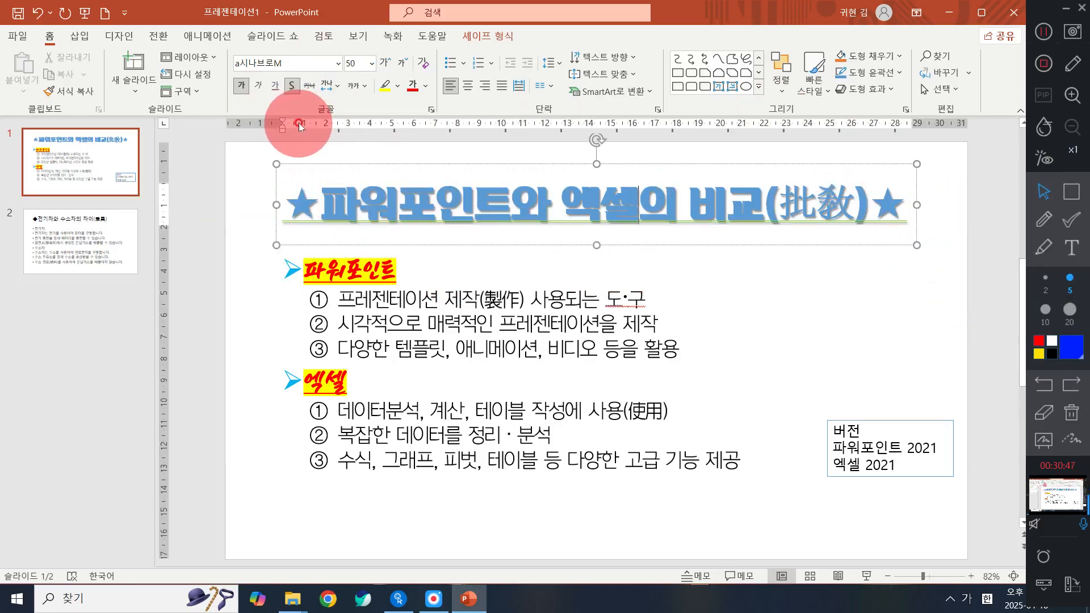
pyautogui.click(380, 163)
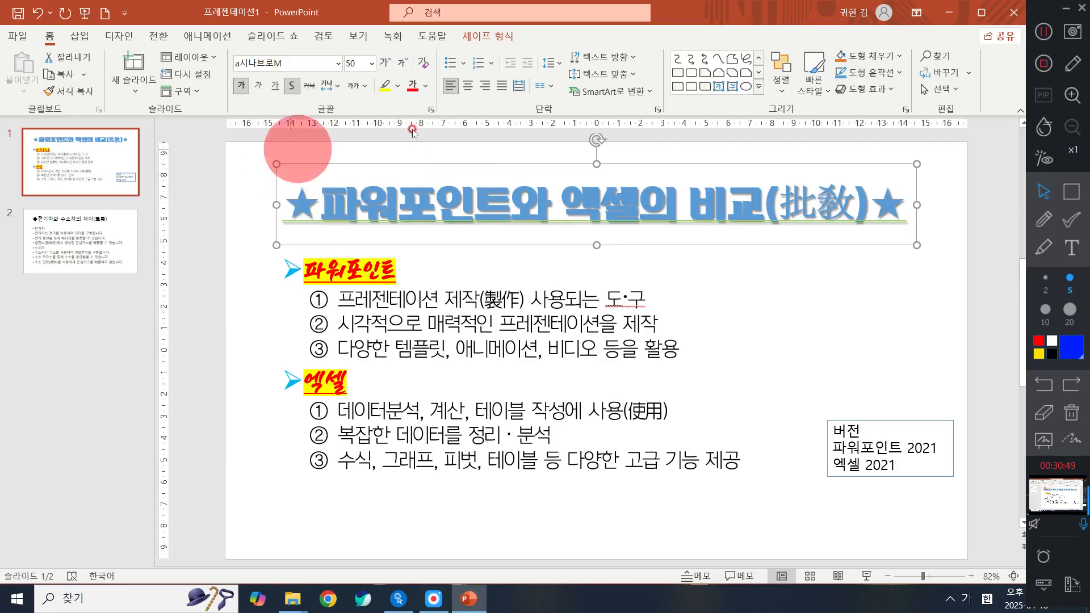
pyautogui.click(509, 339)
pyautogui.click(432, 153)
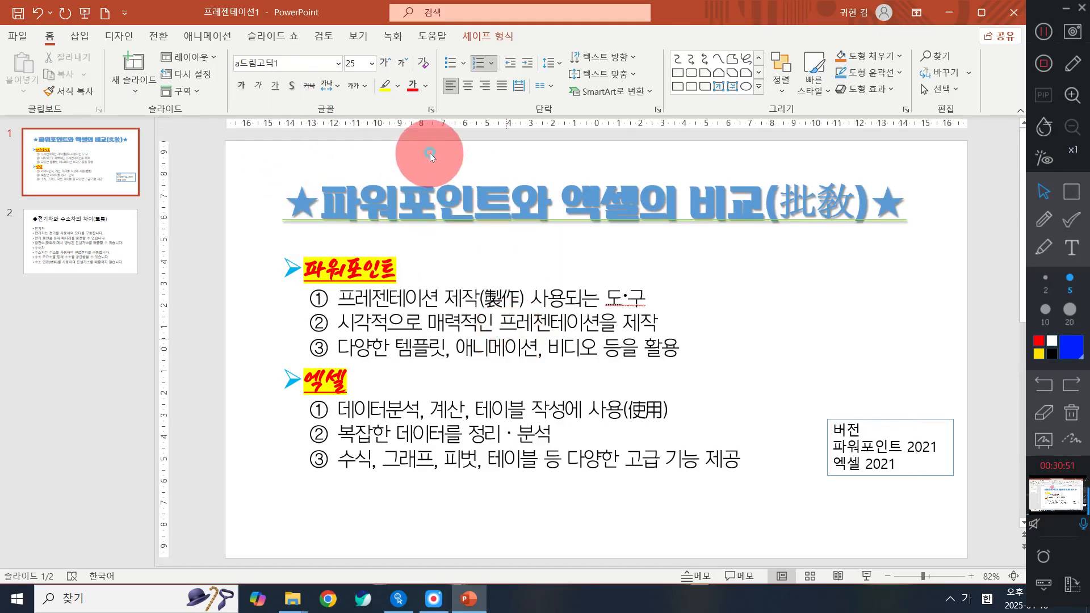
pyautogui.click(435, 197)
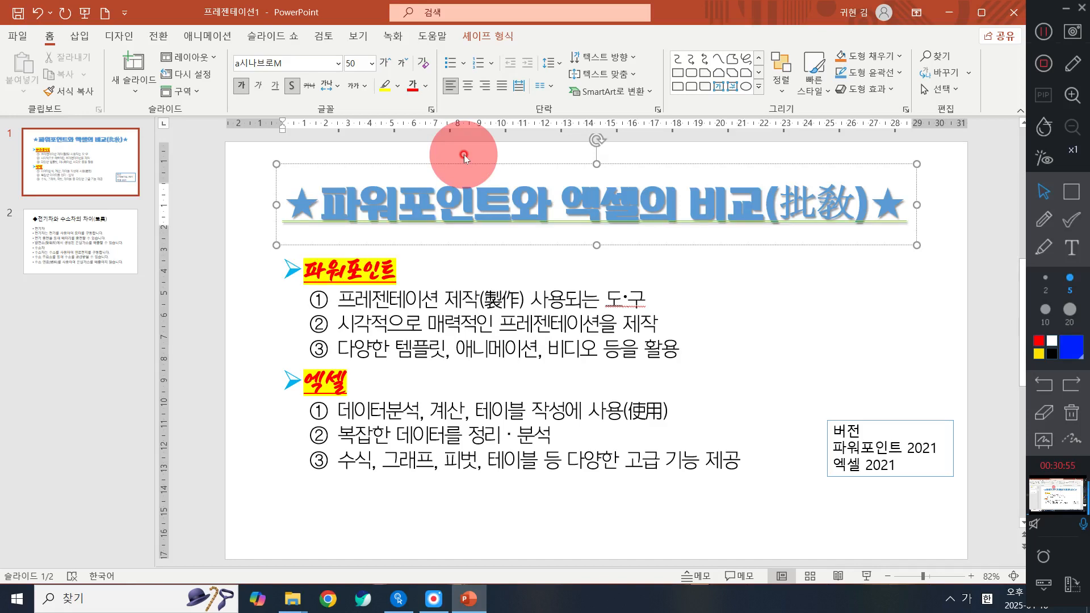
pyautogui.hotkey('ctrl', 'a')
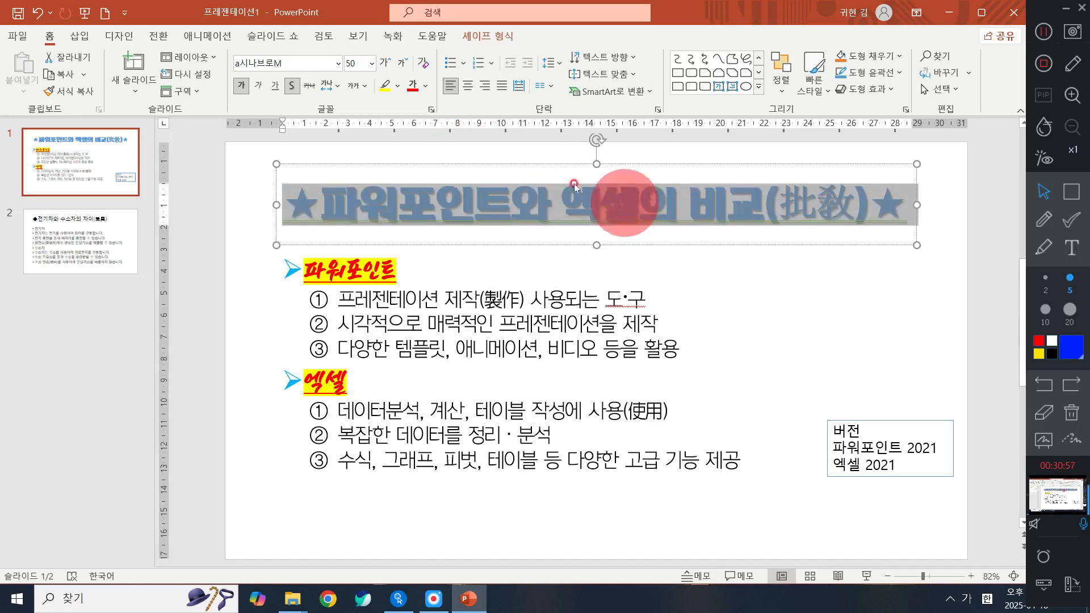
pyautogui.click(543, 165)
pyautogui.click(543, 164)
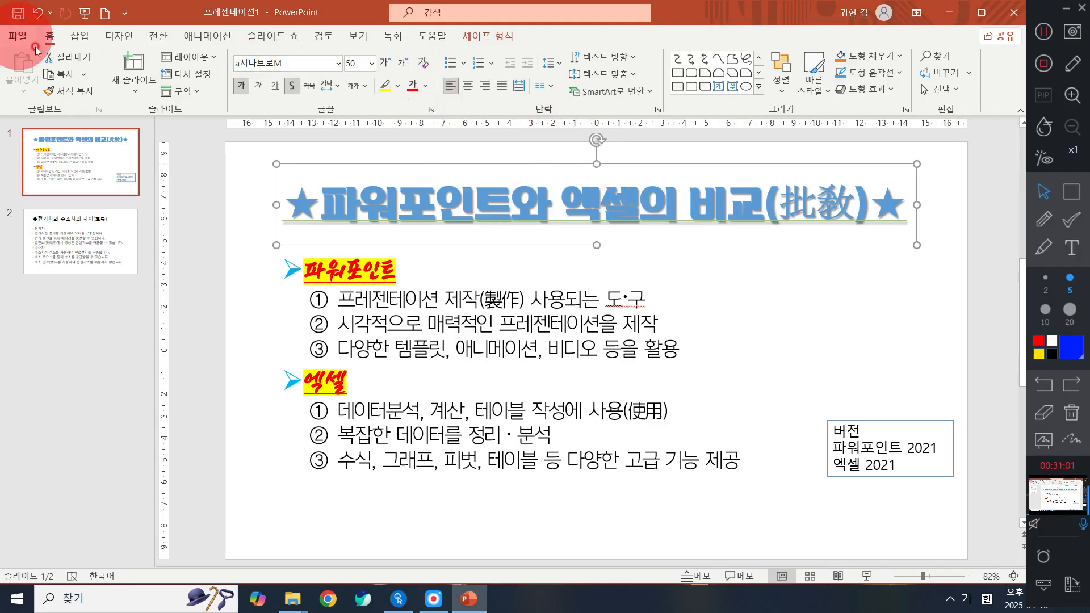
pyautogui.click(844, 263)
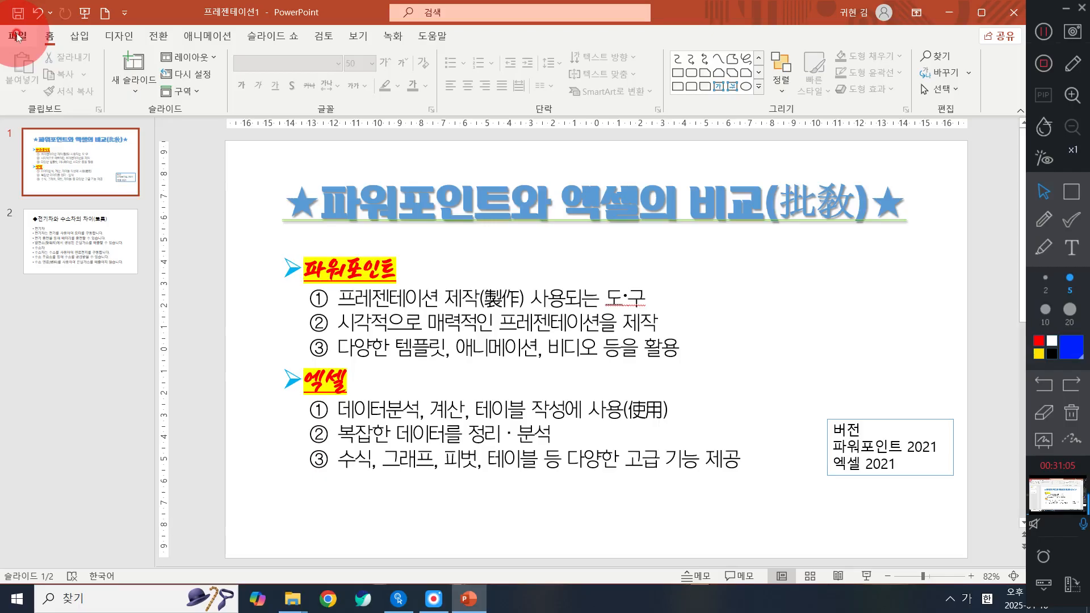
# Start saving the presentation under a new name and choose the 오전 > 파워포인트 folder on the USB drive (G:) as the location
pyautogui.click(17, 36)
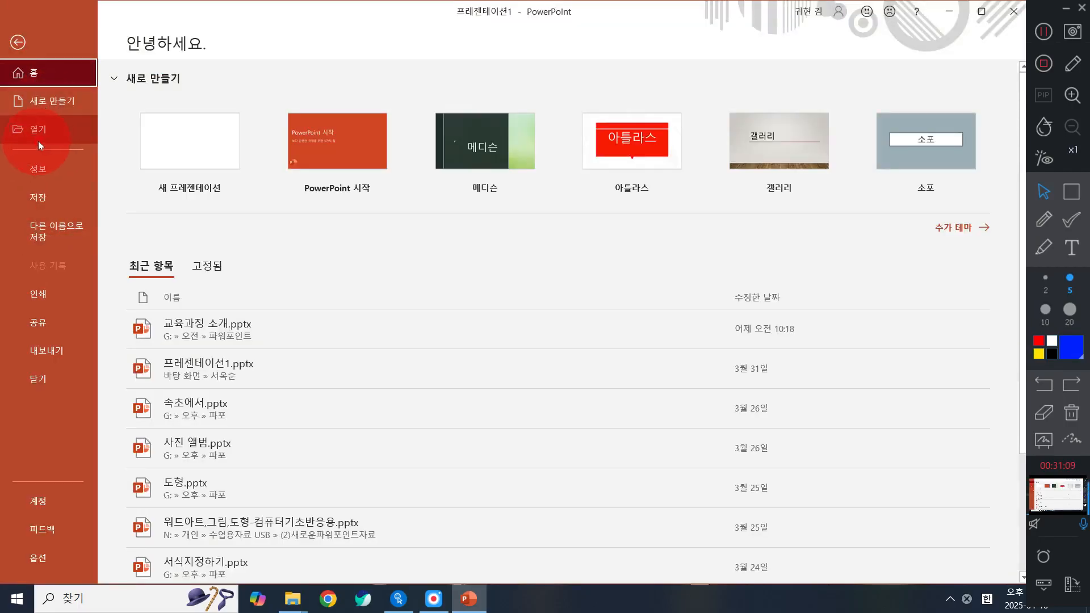
pyautogui.click(43, 227)
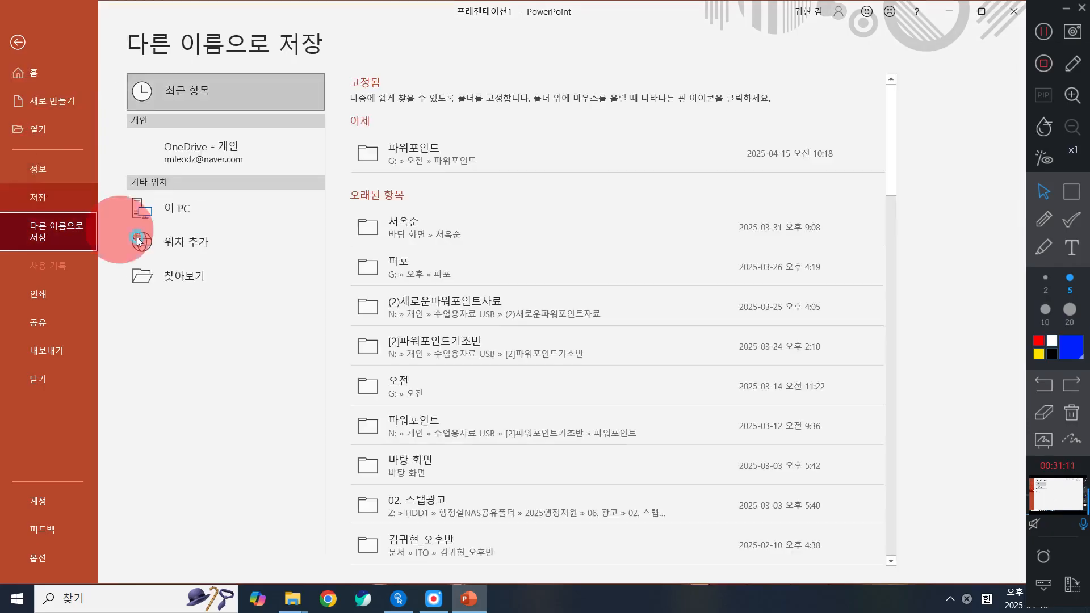
pyautogui.click(219, 288)
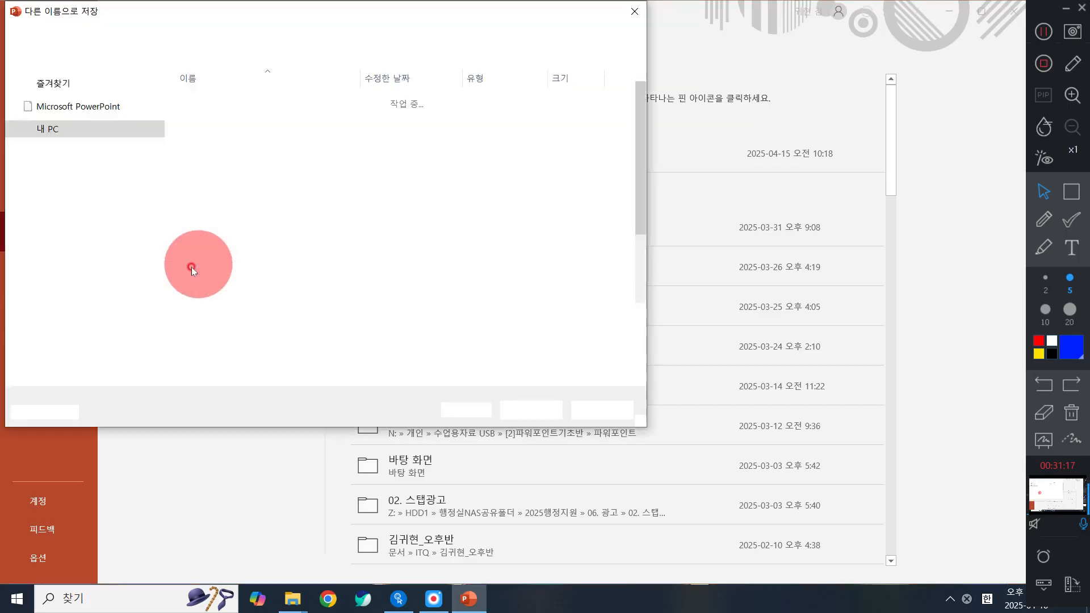
pyautogui.scroll(-5, 140, 249)
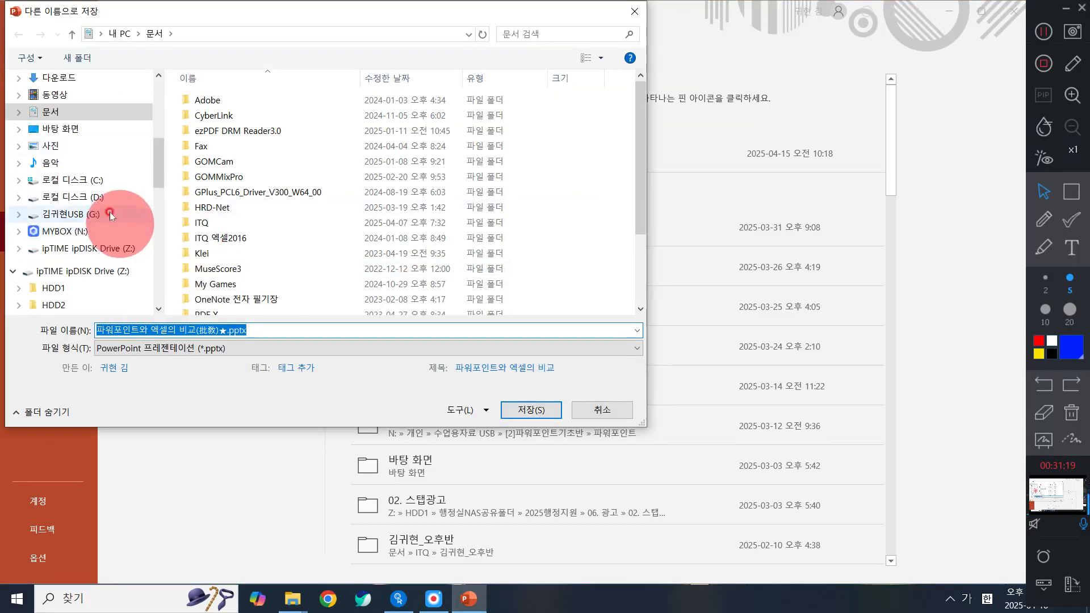
pyautogui.click(111, 215)
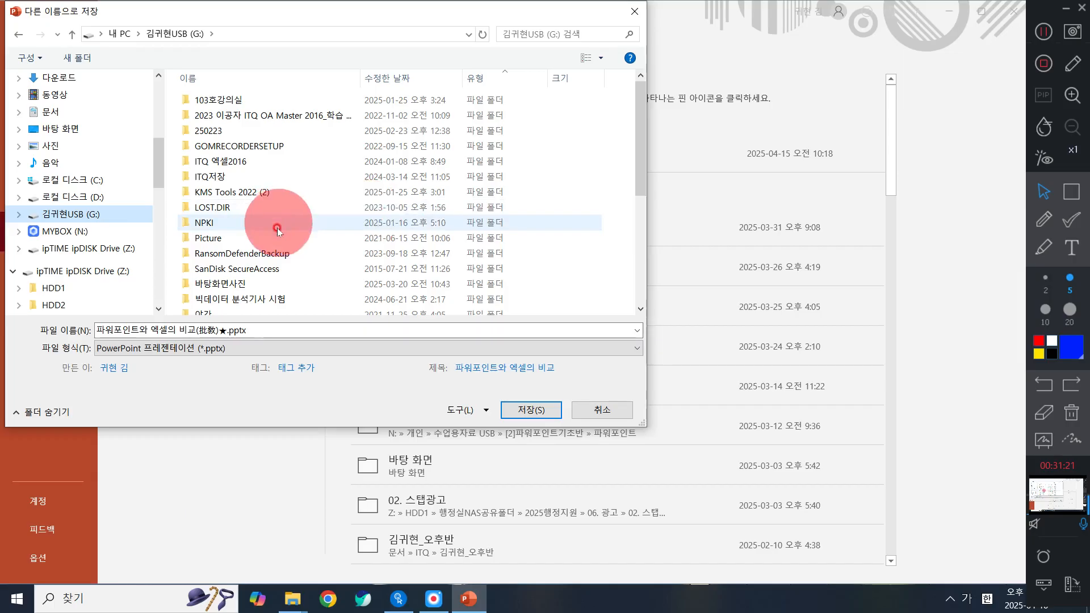
pyautogui.scroll(-4, 277, 230)
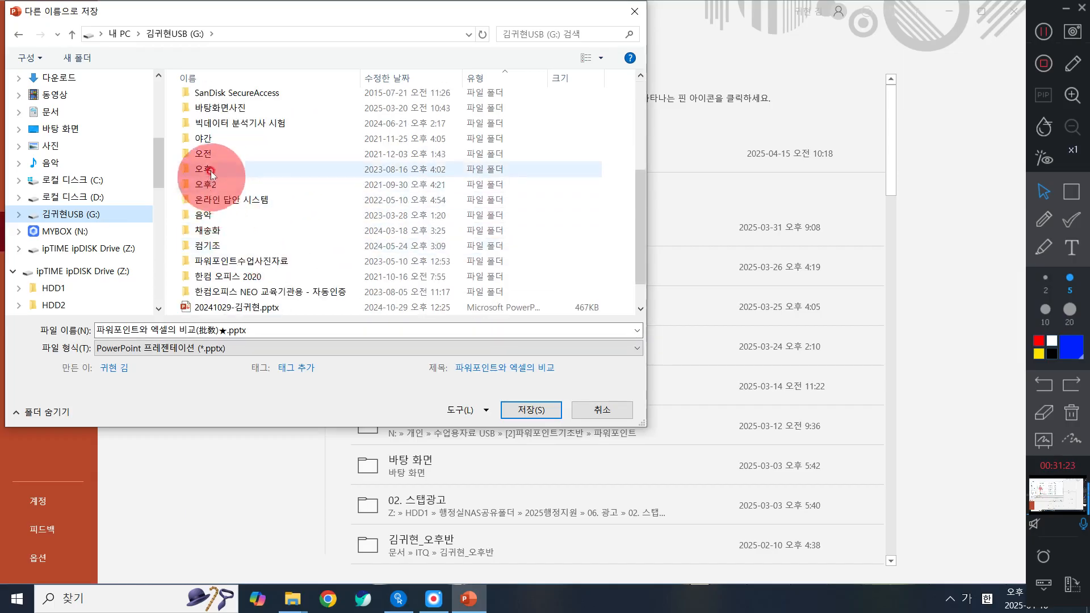
pyautogui.doubleClick(205, 154)
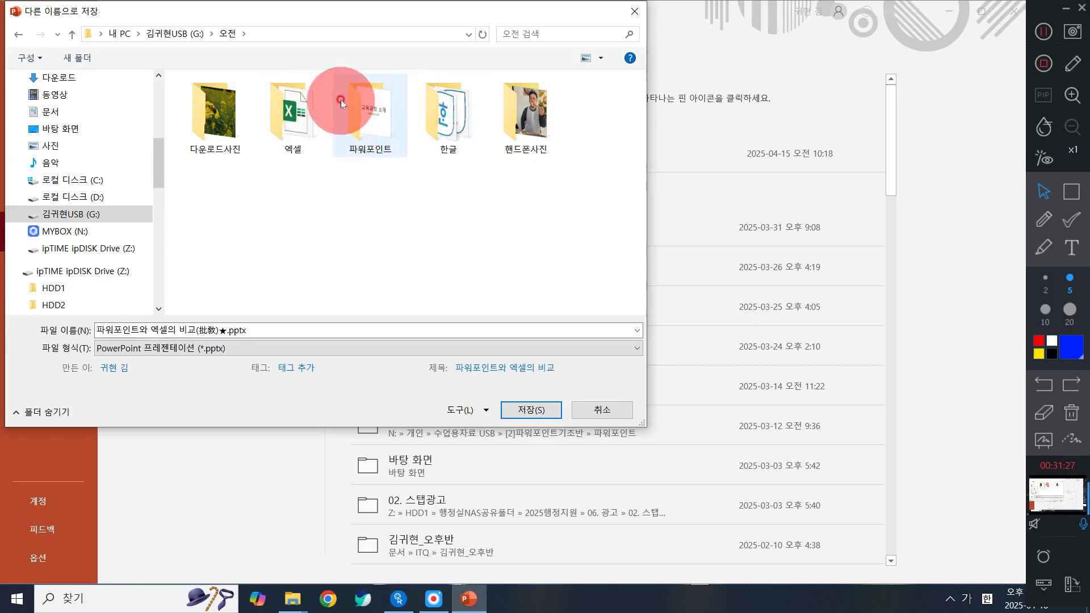
pyautogui.click(381, 110)
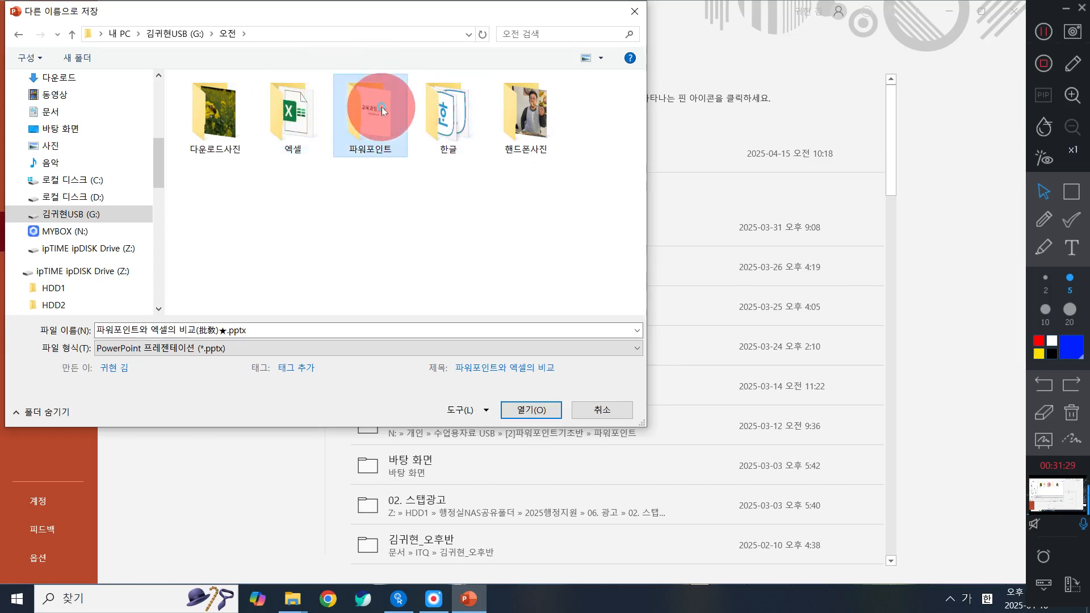
pyautogui.doubleClick(381, 110)
# Name the file 텍스트 슬라이드 작성하기, save it as a PowerPoint presentation and close the screen magnifier
pyautogui.click(267, 330)
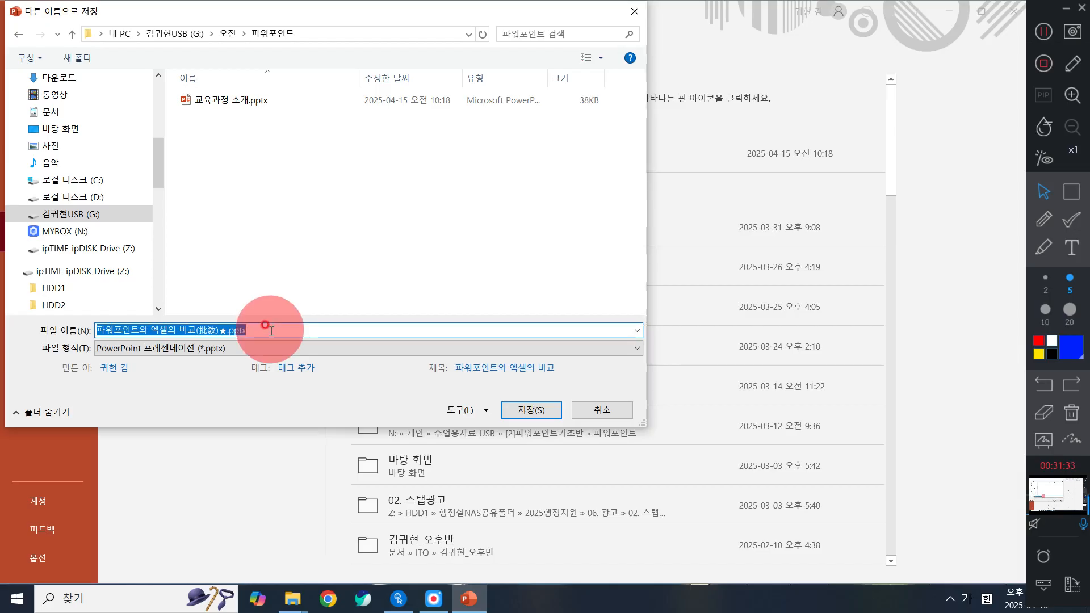
pyautogui.write('테')
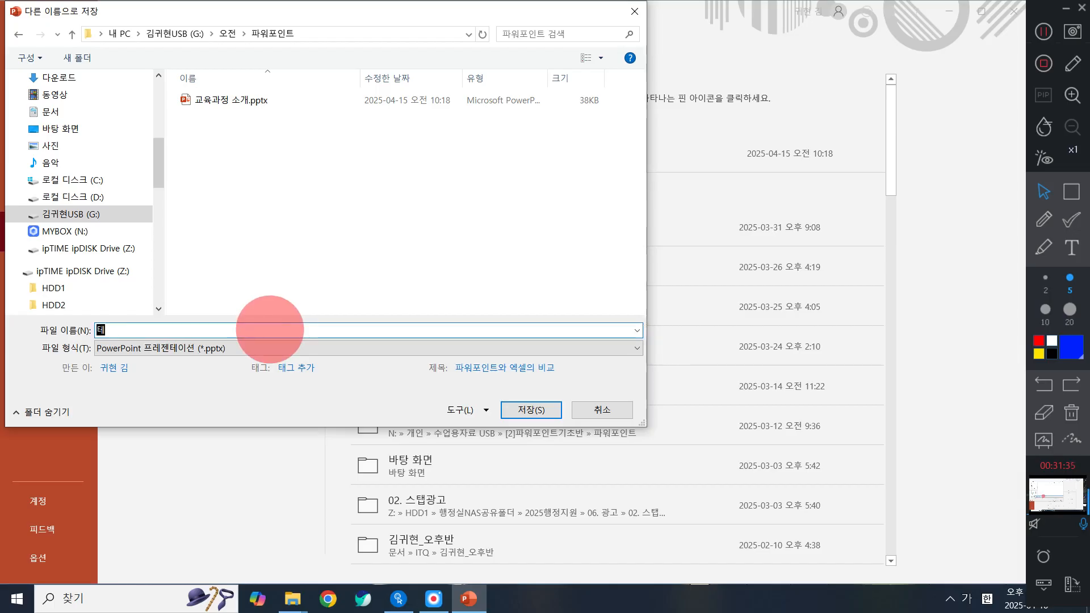
pyautogui.write('ㄱ스트 슬라이')
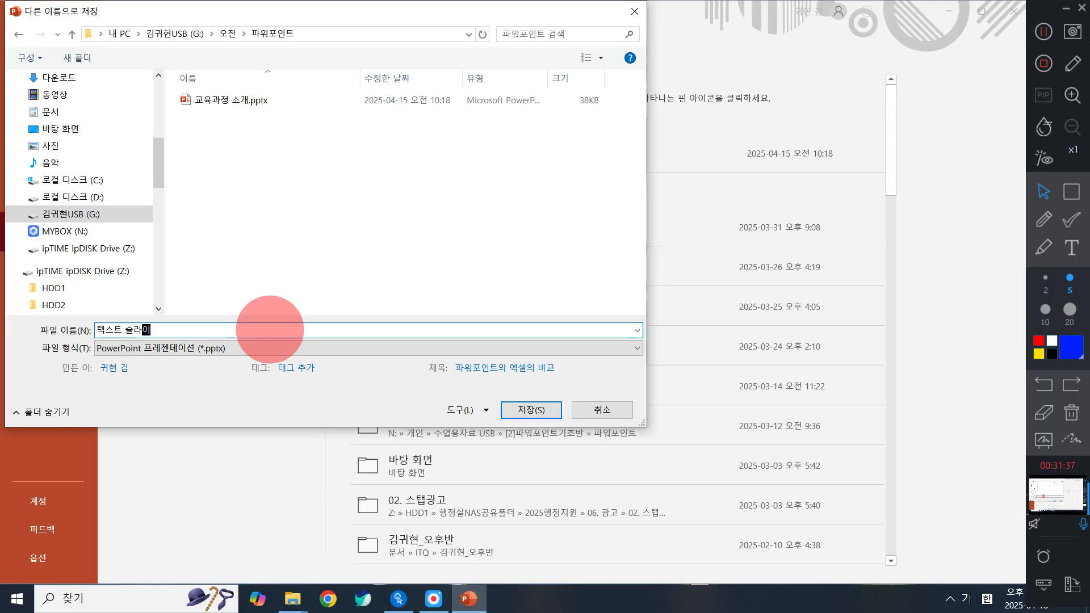
pyautogui.write('드 작성하기')
pyautogui.click(265, 325)
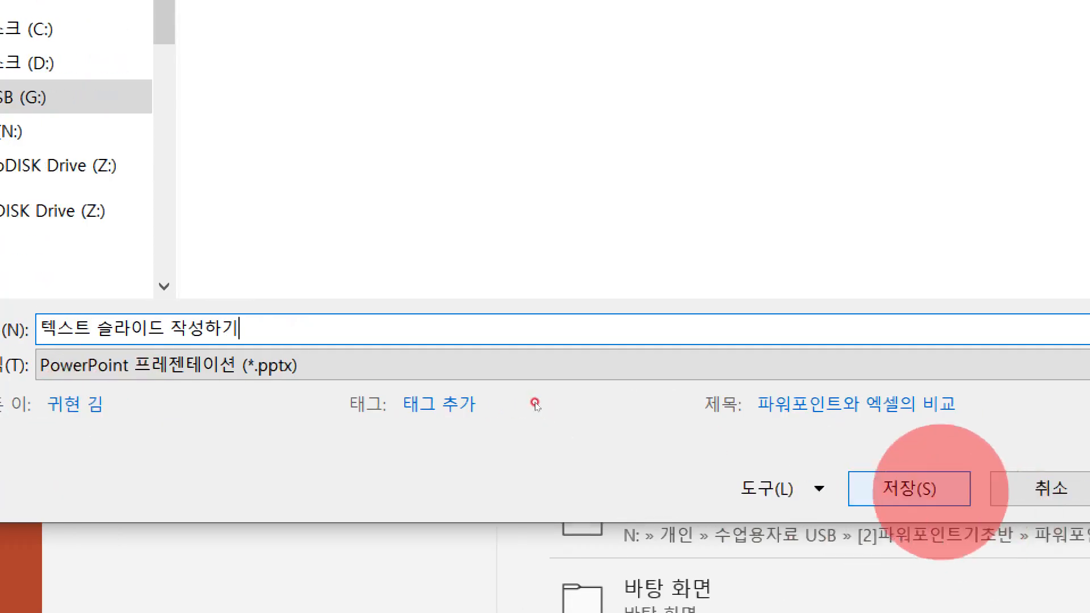
pyautogui.click(981, 488)
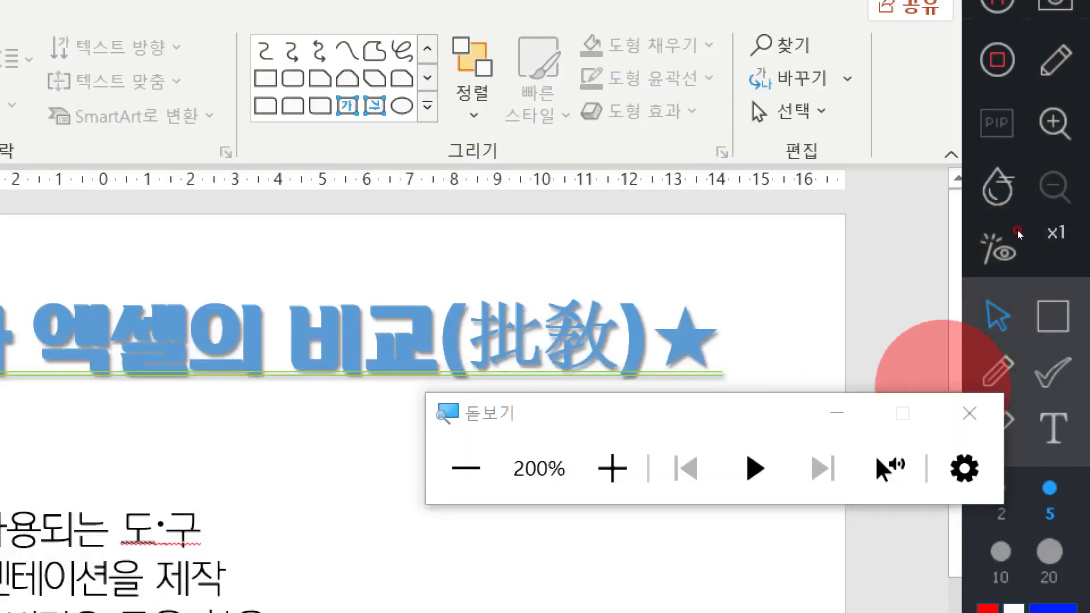
pyautogui.click(968, 413)
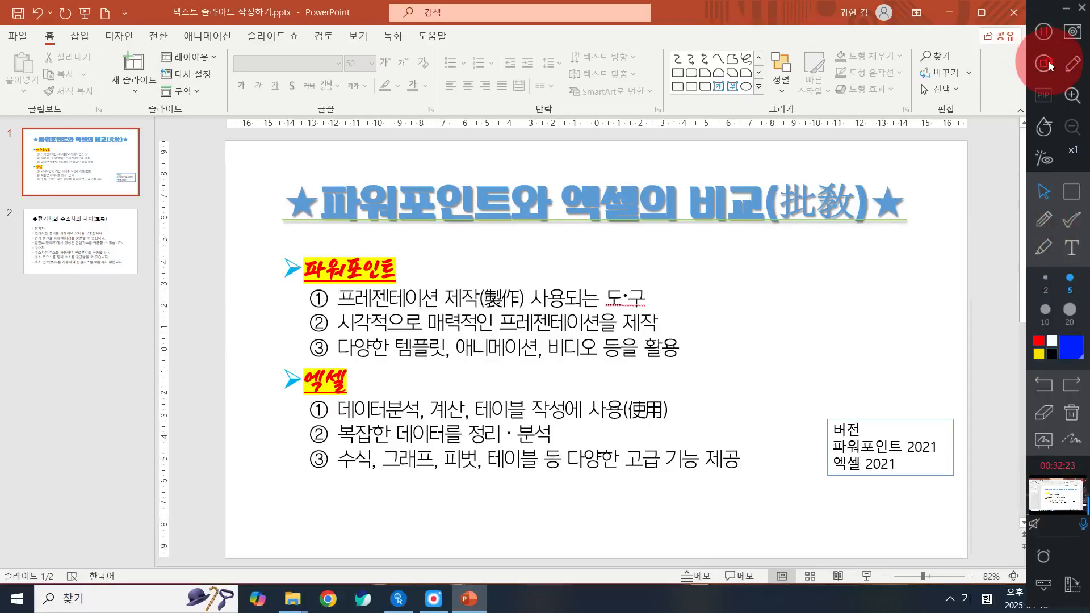